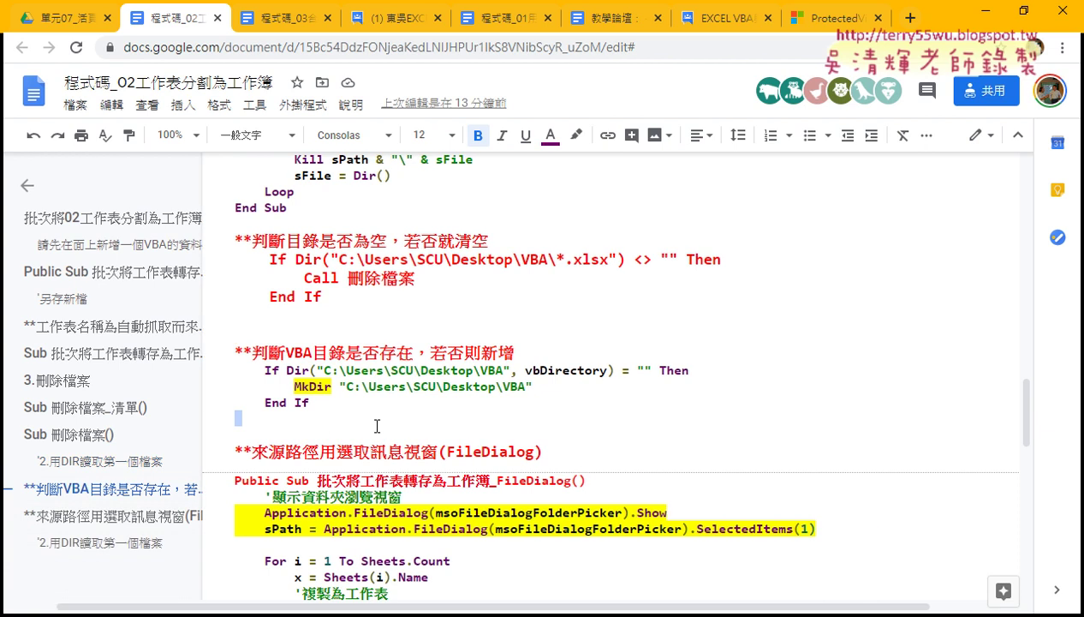
Open the 程式碼_03合併活頁簿 document from Drive and jump to the top of its code
{"action": "scroll", "coordinate": [342, 462], "scroll_direction": "right", "scroll_amount": 2}
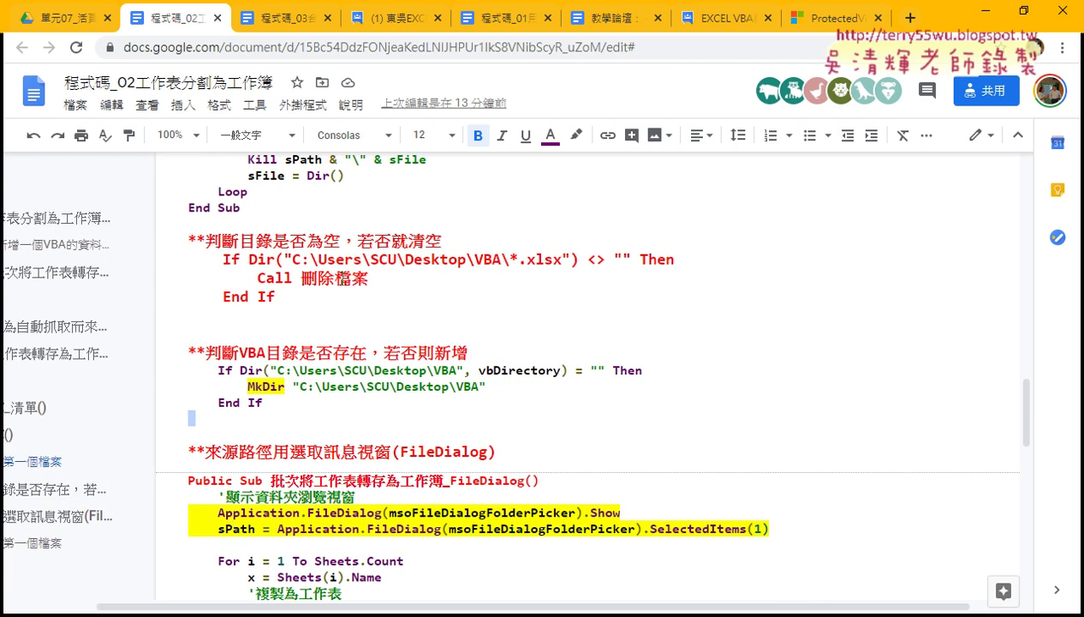
{"action": "left_click", "coordinate": [340, 290]}
{"action": "left_click", "coordinate": [72, 22]}
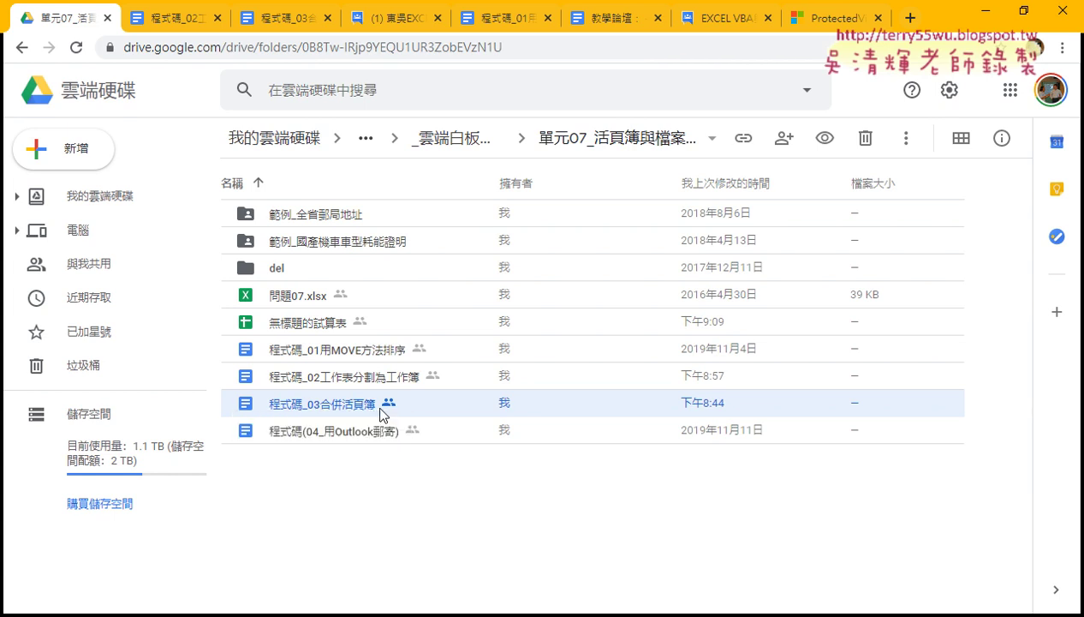
{"action": "left_click", "coordinate": [265, 14]}
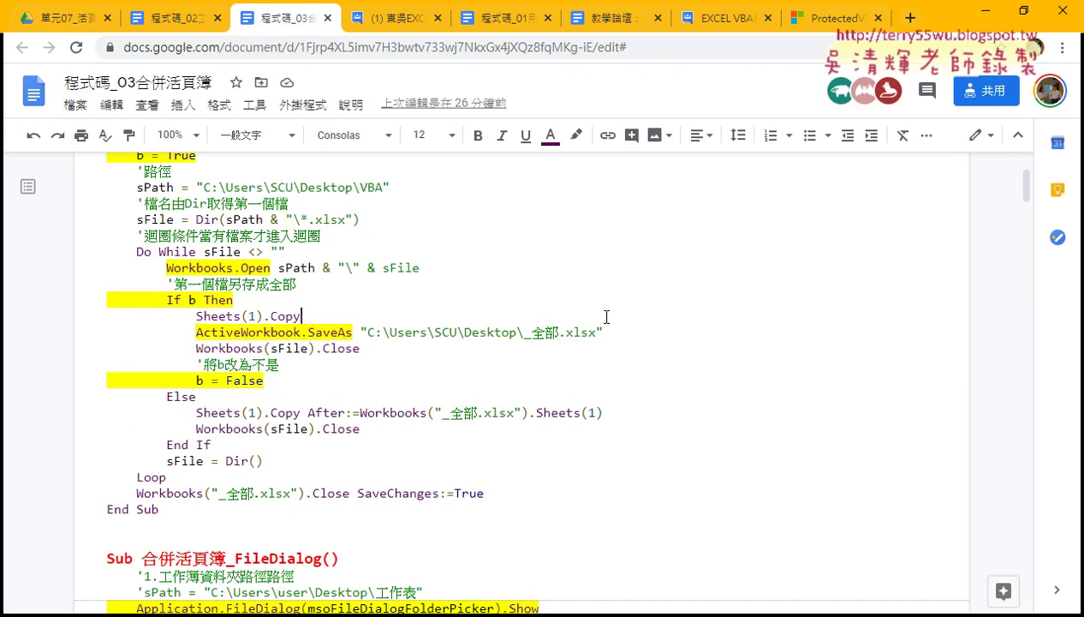
{"action": "key", "text": "ctrl+Home"}
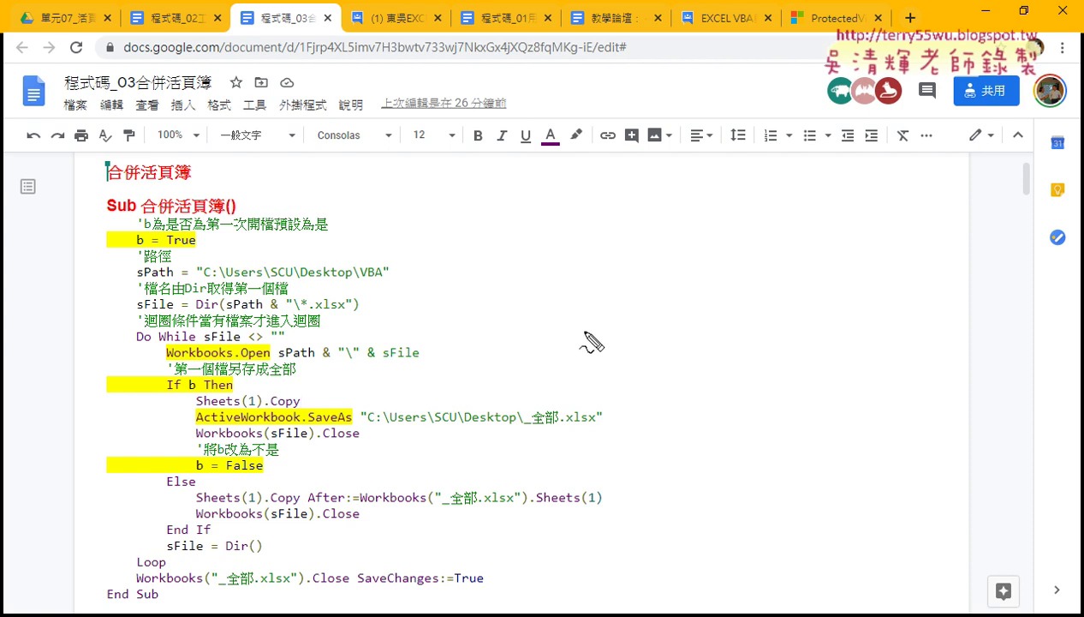
{"action": "mouse_move", "coordinate": [156, 607]}
{"action": "left_mouse_down"}
{"action": "mouse_move", "coordinate": [144, 189]}
{"action": "mouse_move", "coordinate": [157, 609]}
{"action": "left_mouse_up"}
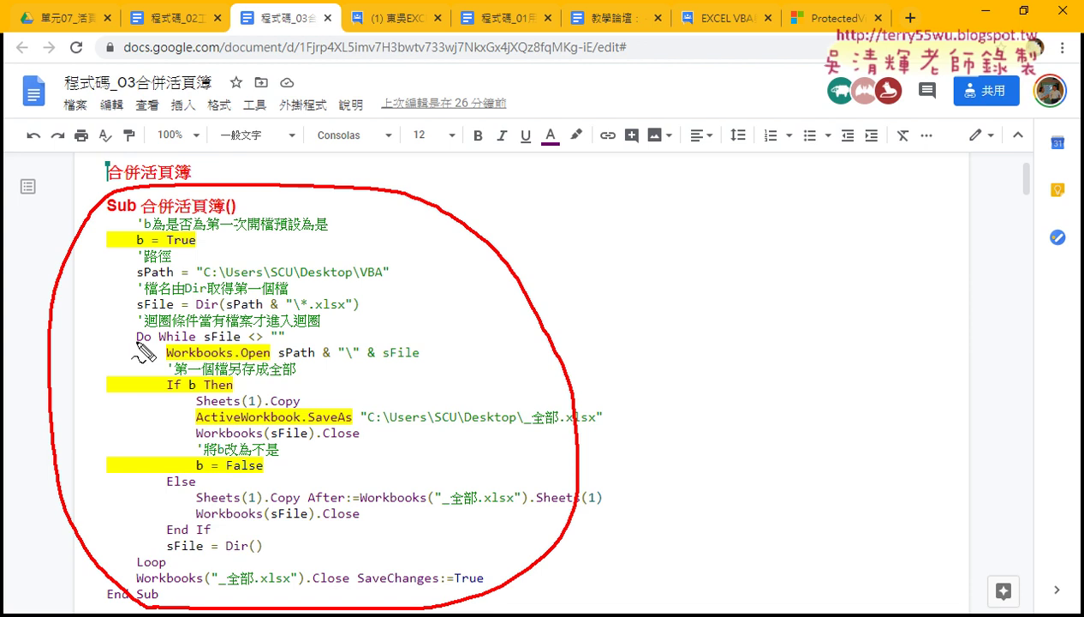
{"action": "left_click_drag", "start_coordinate": [136, 341], "coordinate": [202, 344]}
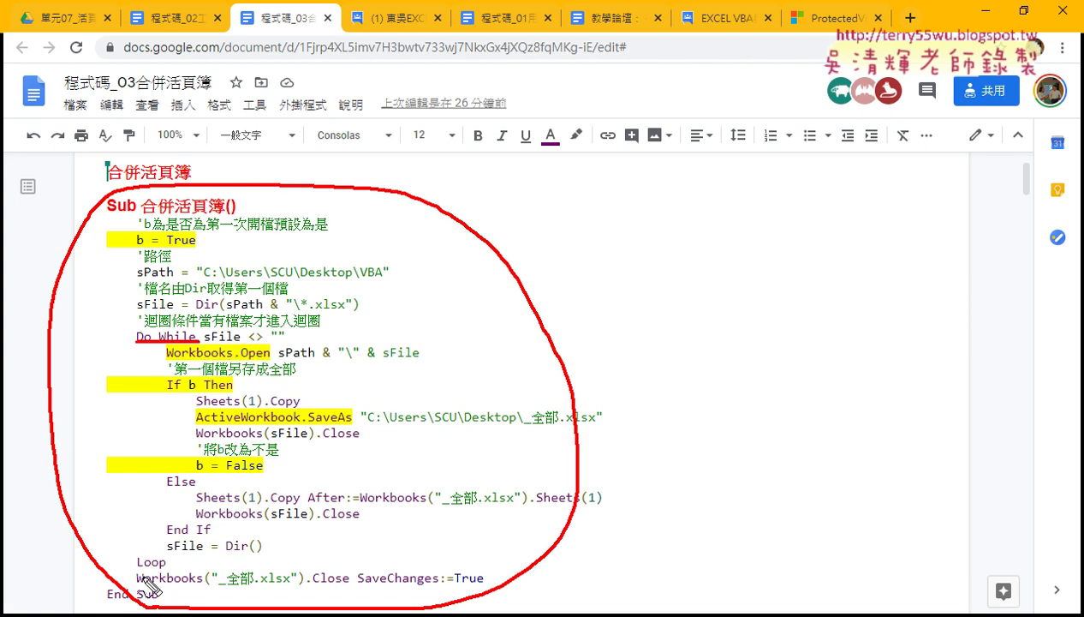
{"action": "left_click_drag", "start_coordinate": [137, 566], "coordinate": [166, 566]}
{"action": "left_click_drag", "start_coordinate": [137, 280], "coordinate": [383, 284]}
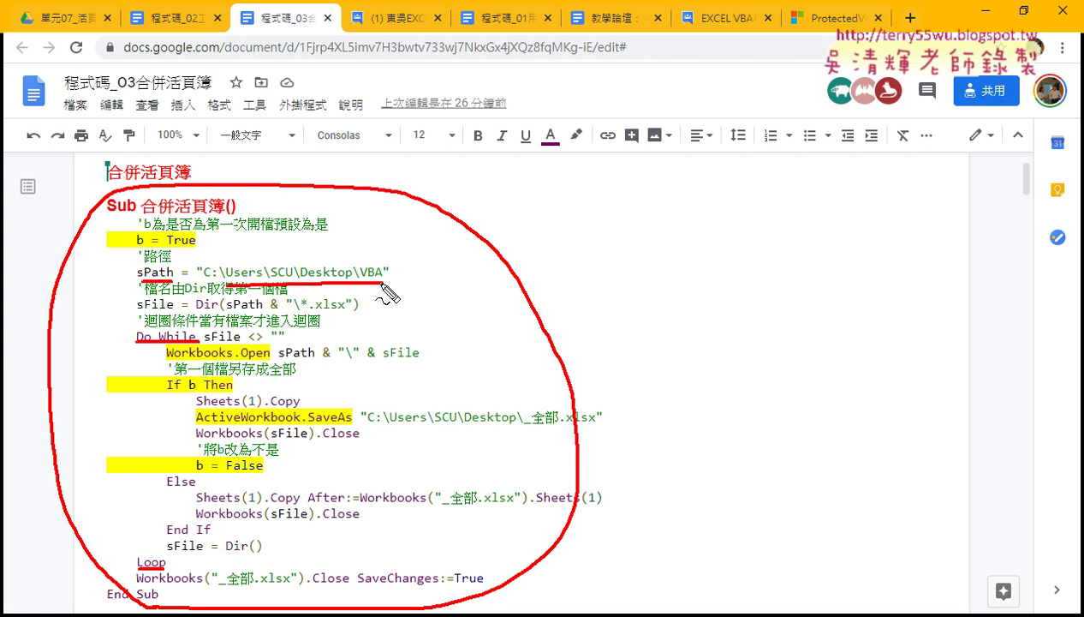
{"action": "left_click_drag", "start_coordinate": [137, 315], "coordinate": [351, 310]}
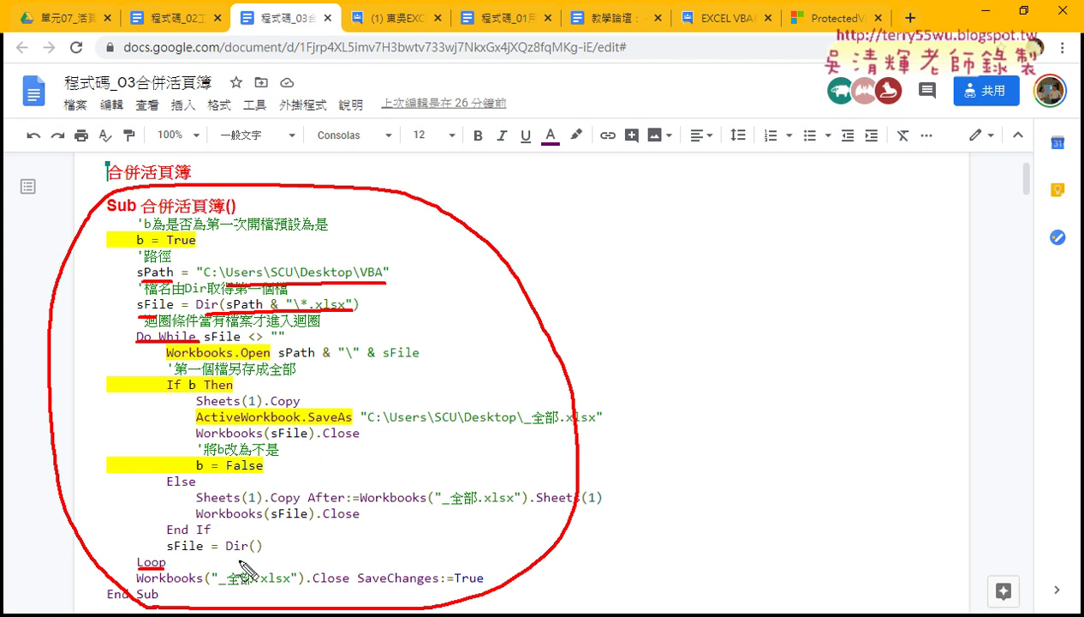
{"action": "mouse_move", "coordinate": [230, 562]}
{"action": "left_mouse_down"}
{"action": "mouse_move", "coordinate": [652, 525]}
{"action": "mouse_move", "coordinate": [254, 555]}
{"action": "left_mouse_up"}
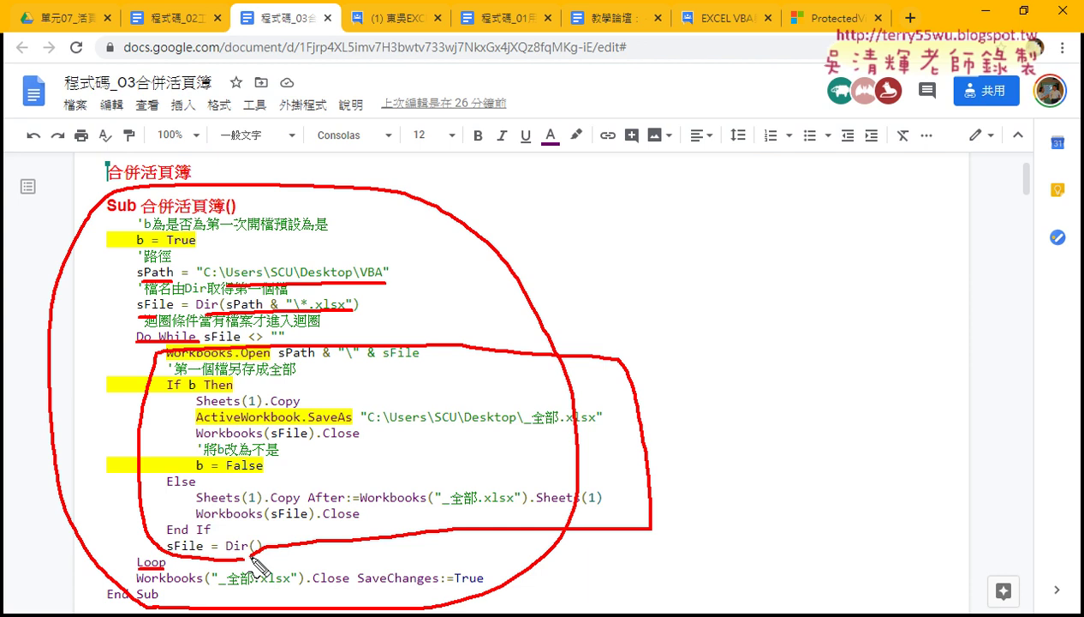
{"action": "key", "text": "Escape"}
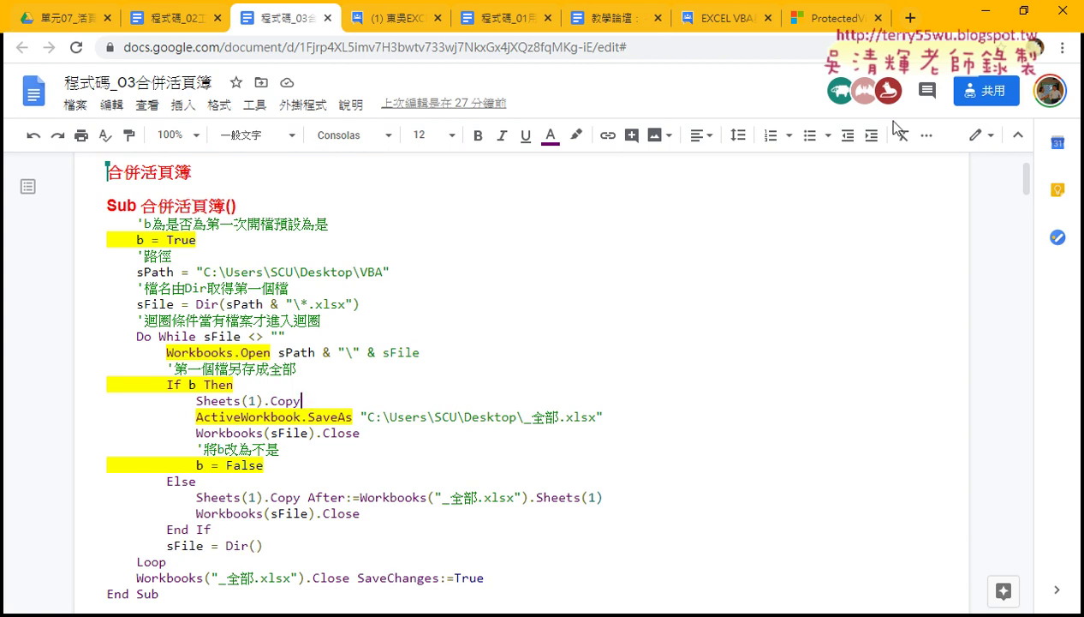
Run 工作表轉存為工作簿_清單, clear its folder-picker breakpoint and continue execution
{"action": "left_click", "coordinate": [983, 10]}
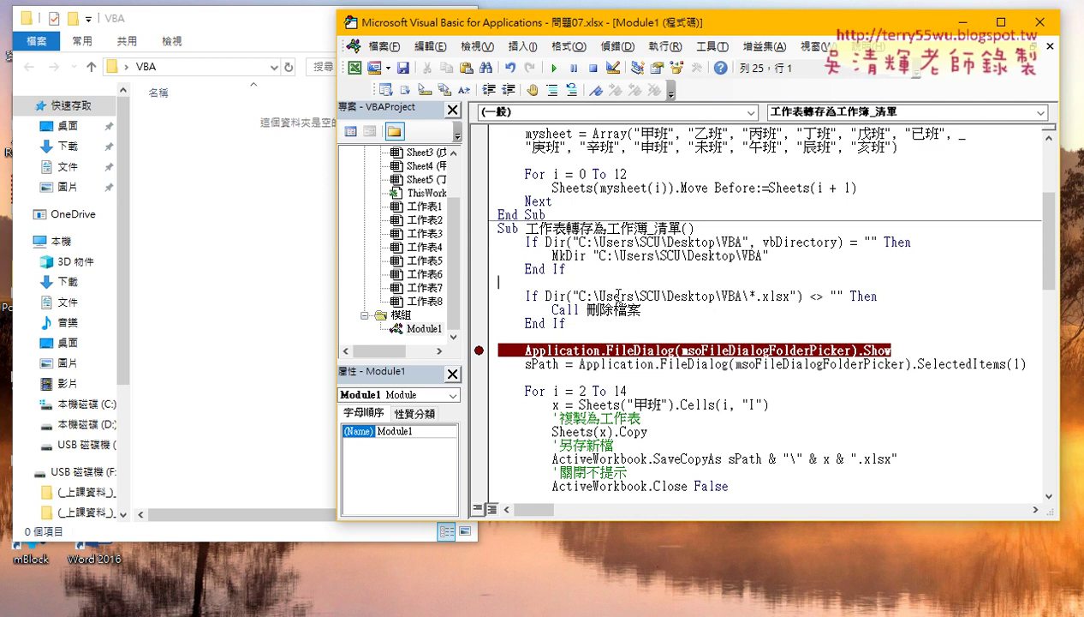
{"action": "left_click", "coordinate": [619, 296]}
{"action": "left_click", "coordinate": [554, 68]}
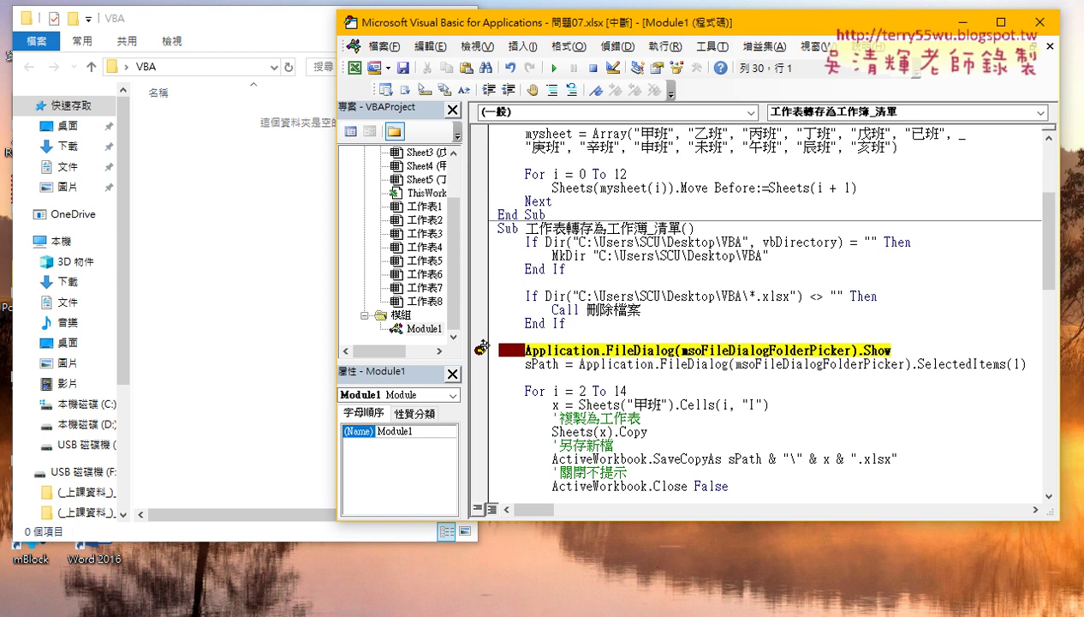
{"action": "left_click", "coordinate": [480, 350]}
{"action": "left_click", "coordinate": [554, 68]}
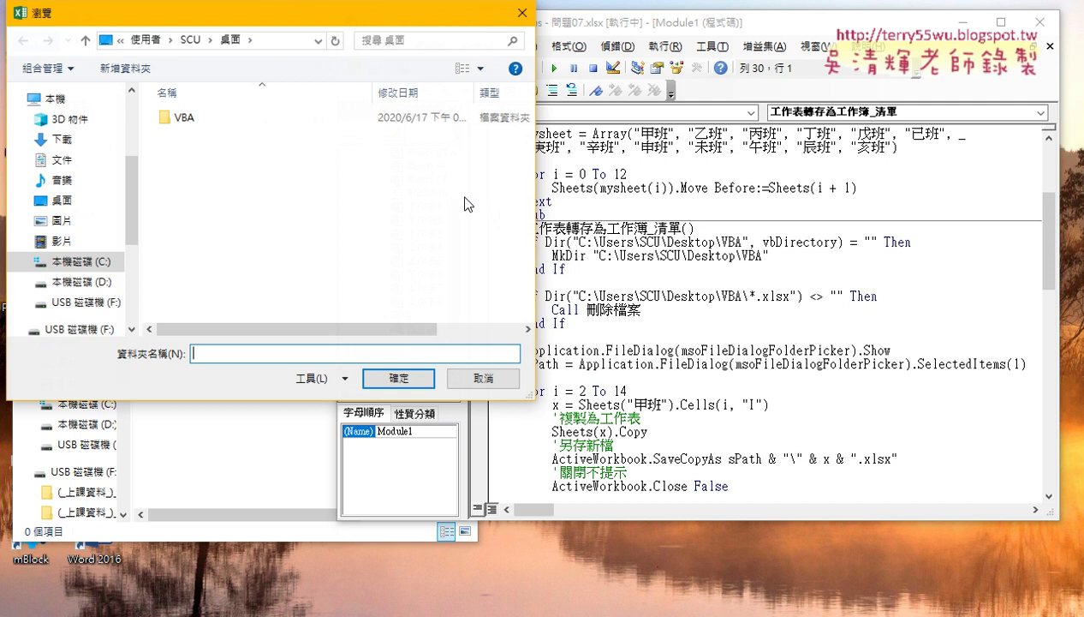
Choose the desktop VBA folder as destination, then select the 13 class workbooks it produced
{"action": "double_click", "coordinate": [197, 123]}
{"action": "left_click", "coordinate": [398, 378]}
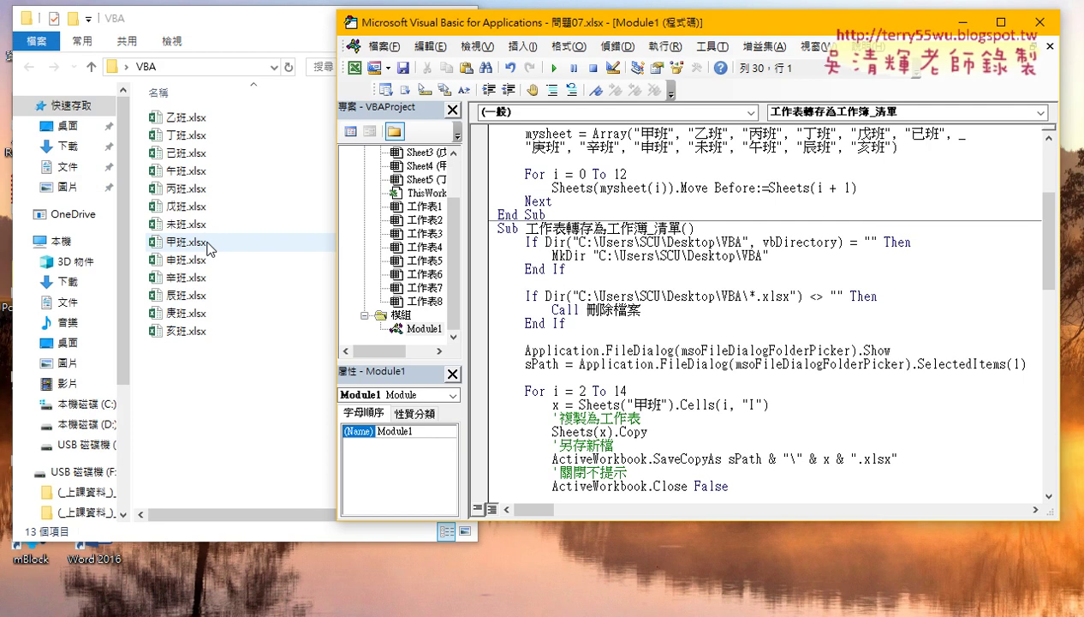
{"action": "left_click", "coordinate": [223, 389]}
{"action": "left_click_drag", "start_coordinate": [223, 392], "coordinate": [146, 103]}
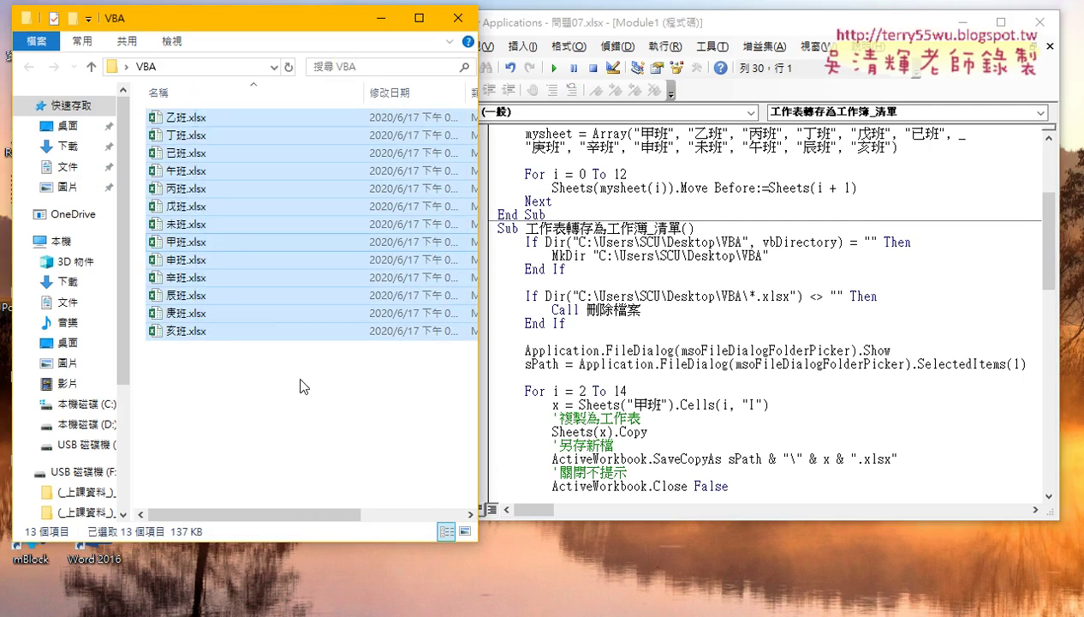
Minimize the editor and annotate the class workbook list with a handwritten Dir() note, then clear it
{"action": "left_click", "coordinate": [960, 23]}
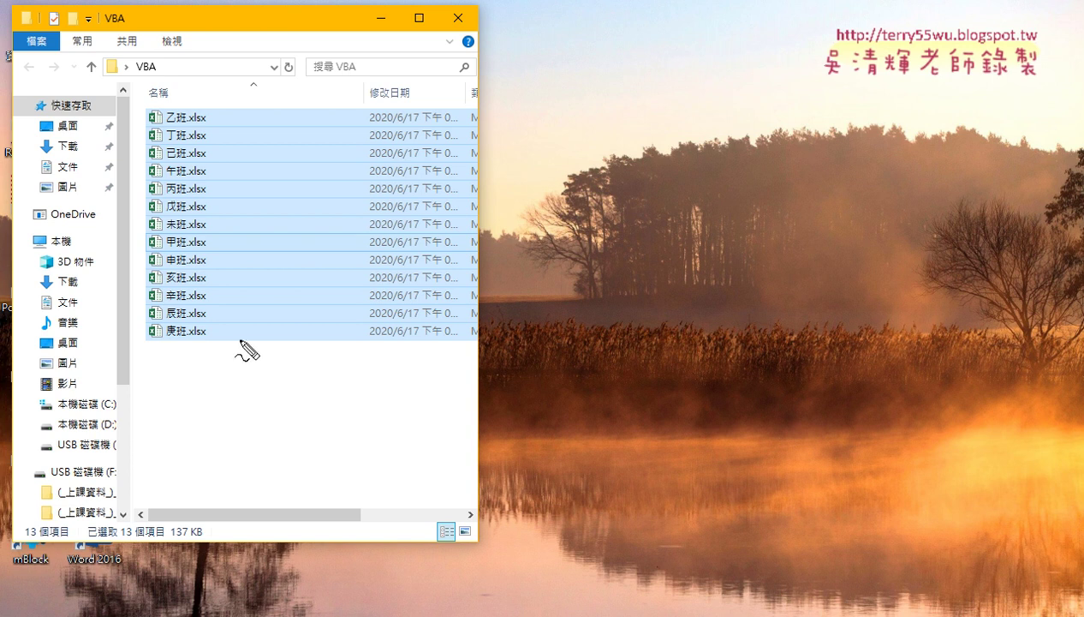
{"action": "mouse_move", "coordinate": [199, 350]}
{"action": "left_mouse_down"}
{"action": "mouse_move", "coordinate": [221, 99]}
{"action": "mouse_move", "coordinate": [199, 356]}
{"action": "left_mouse_up"}
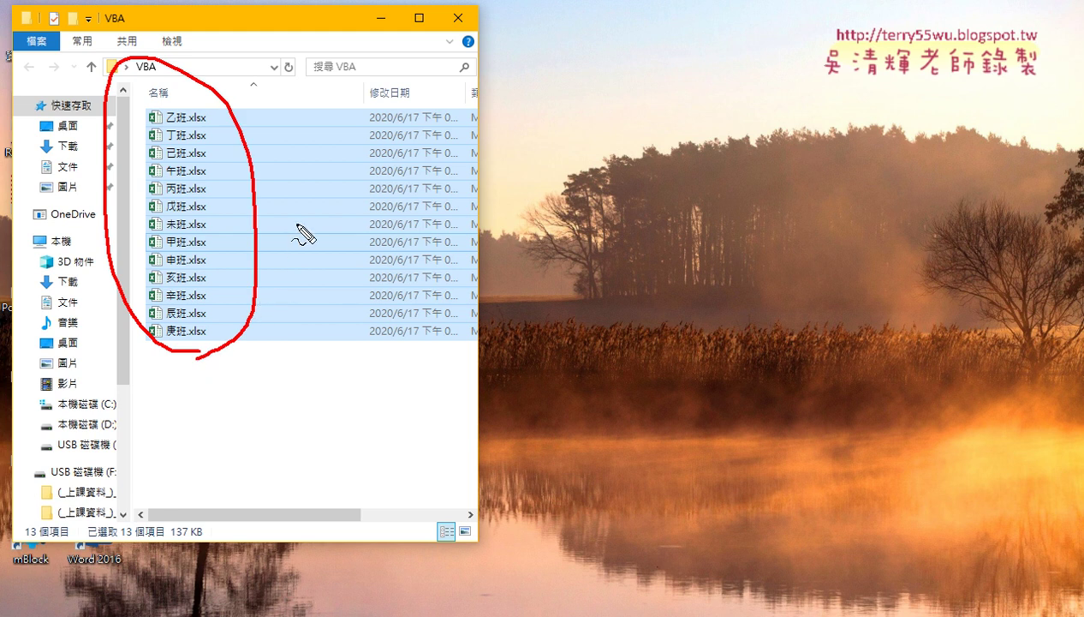
{"action": "left_click_drag", "start_coordinate": [314, 172], "coordinate": [319, 237]}
{"action": "mouse_move", "coordinate": [361, 195]}
{"action": "left_mouse_down"}
{"action": "mouse_move", "coordinate": [381, 206]}
{"action": "mouse_move", "coordinate": [371, 234]}
{"action": "mouse_move", "coordinate": [407, 212]}
{"action": "left_mouse_up"}
{"action": "left_click_drag", "start_coordinate": [428, 171], "coordinate": [409, 227]}
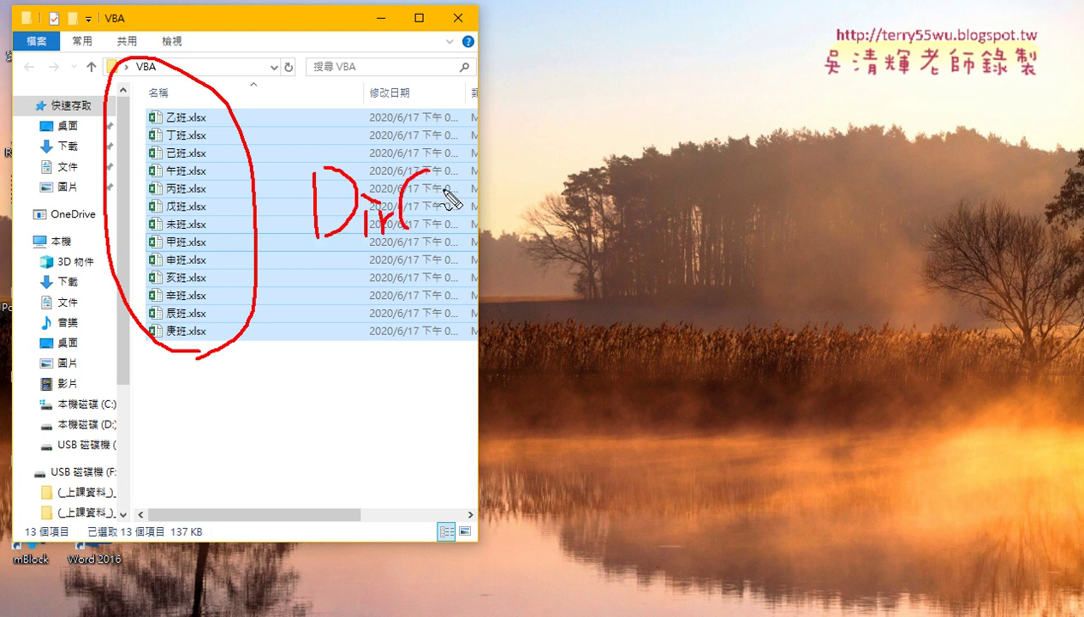
{"action": "left_click_drag", "start_coordinate": [444, 170], "coordinate": [440, 243]}
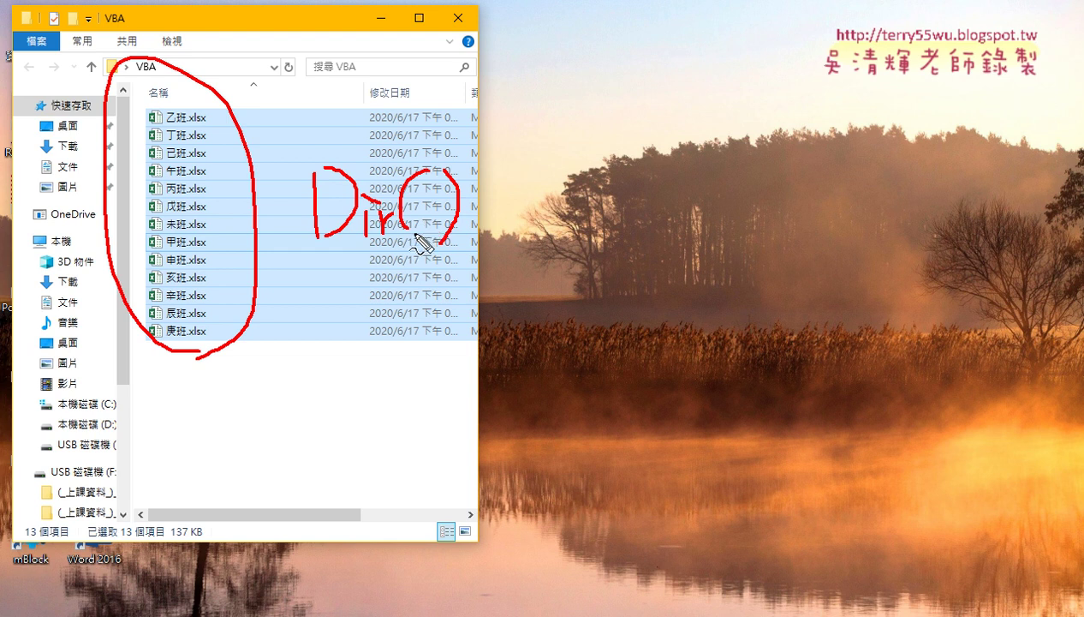
{"action": "left_click_drag", "start_coordinate": [328, 247], "coordinate": [467, 248]}
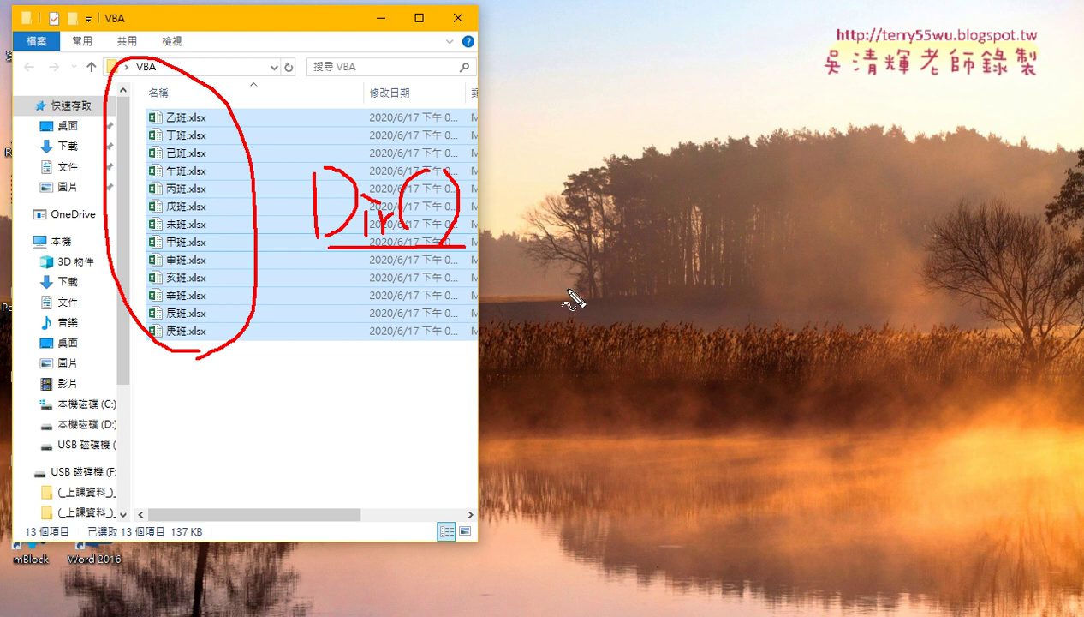
{"action": "left_click_drag", "start_coordinate": [568, 283], "coordinate": [374, 339]}
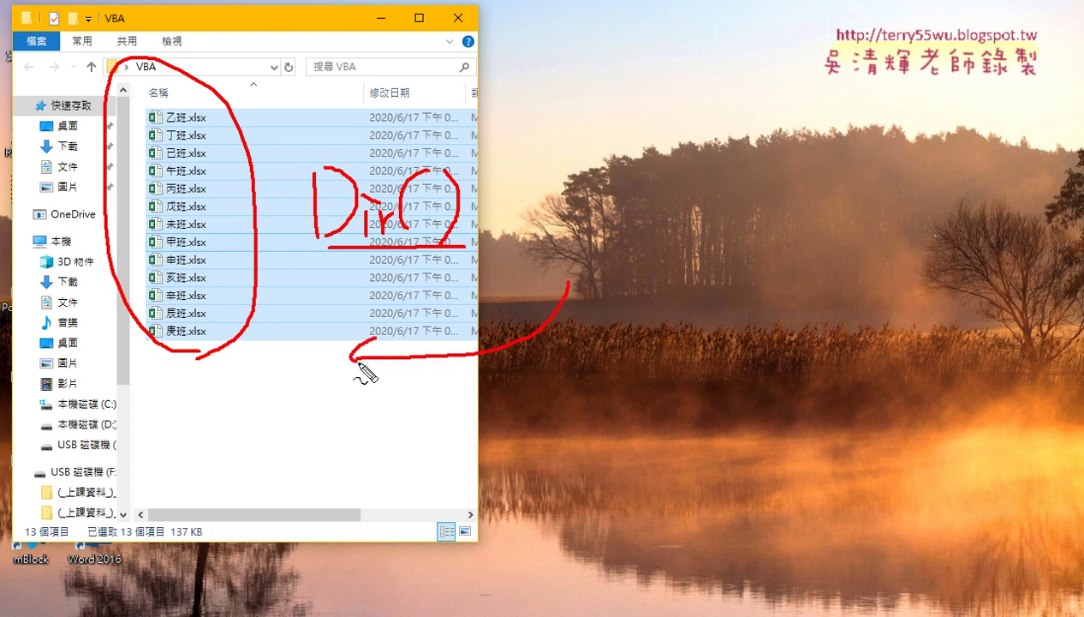
{"action": "left_click_drag", "start_coordinate": [270, 394], "coordinate": [215, 387]}
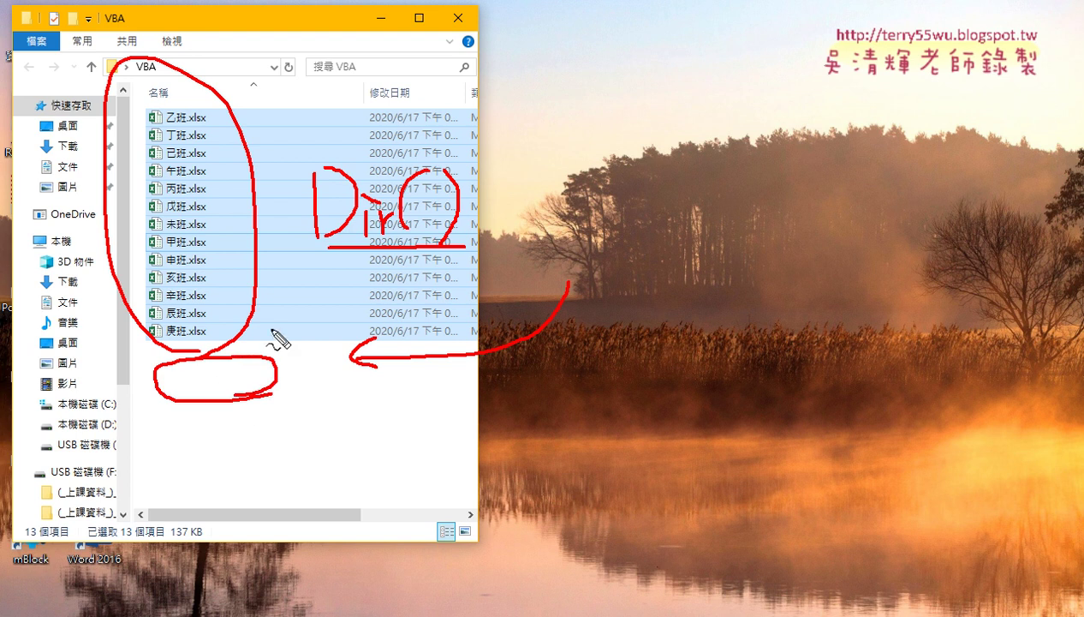
{"action": "left_click_drag", "start_coordinate": [341, 255], "coordinate": [394, 255]}
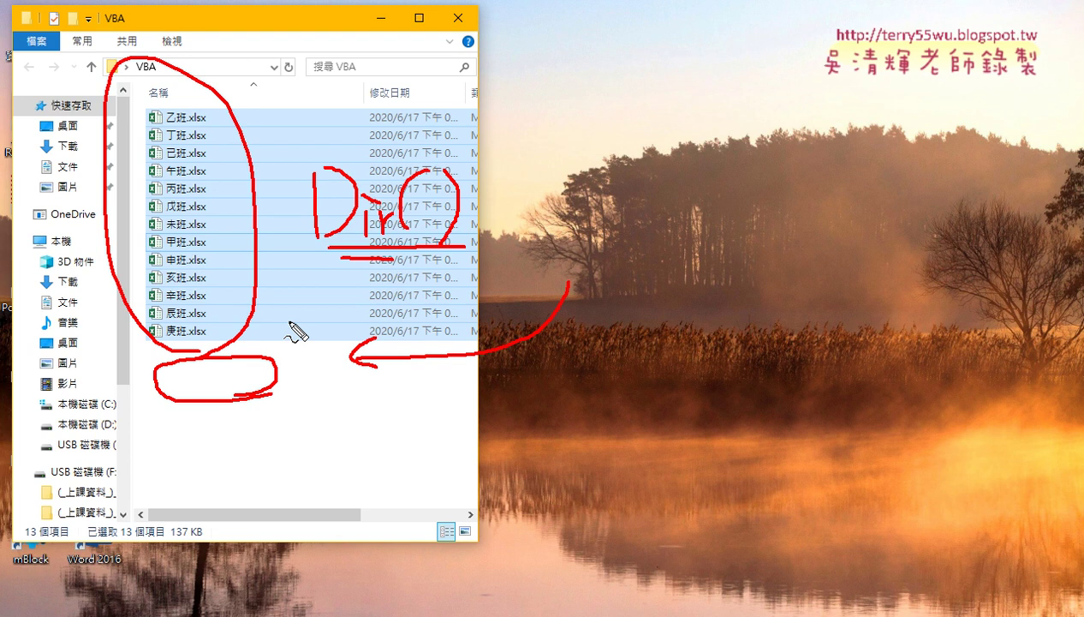
{"action": "key", "text": "Escape"}
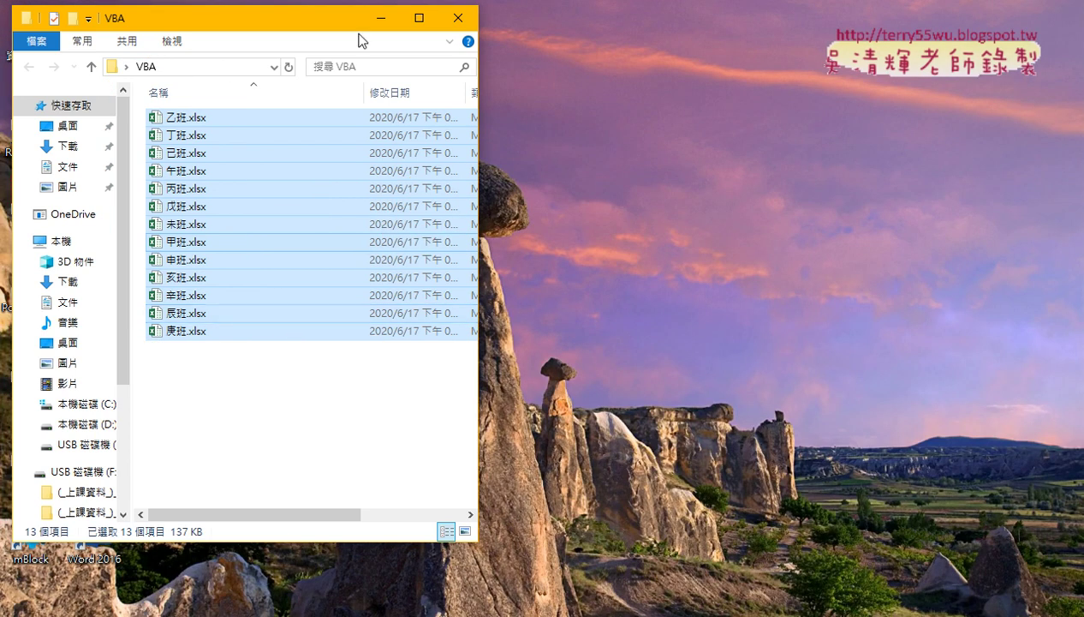
Move the VBA folder window right so the desktop VBA folder shows beside its files
{"action": "left_click_drag", "start_coordinate": [358, 36], "coordinate": [785, 53]}
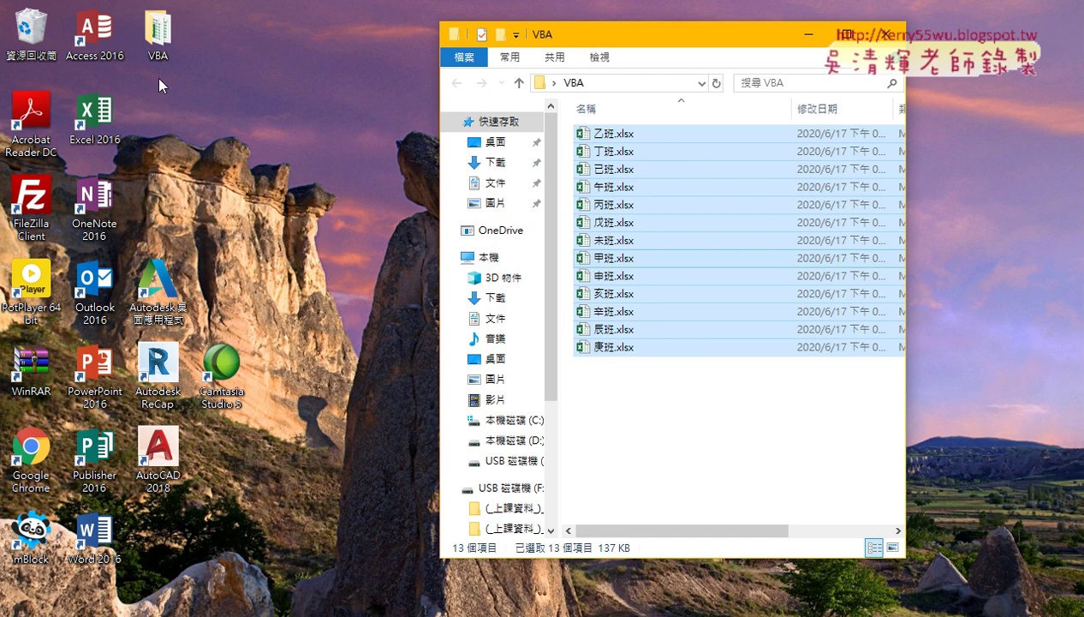
{"action": "left_click", "coordinate": [157, 34]}
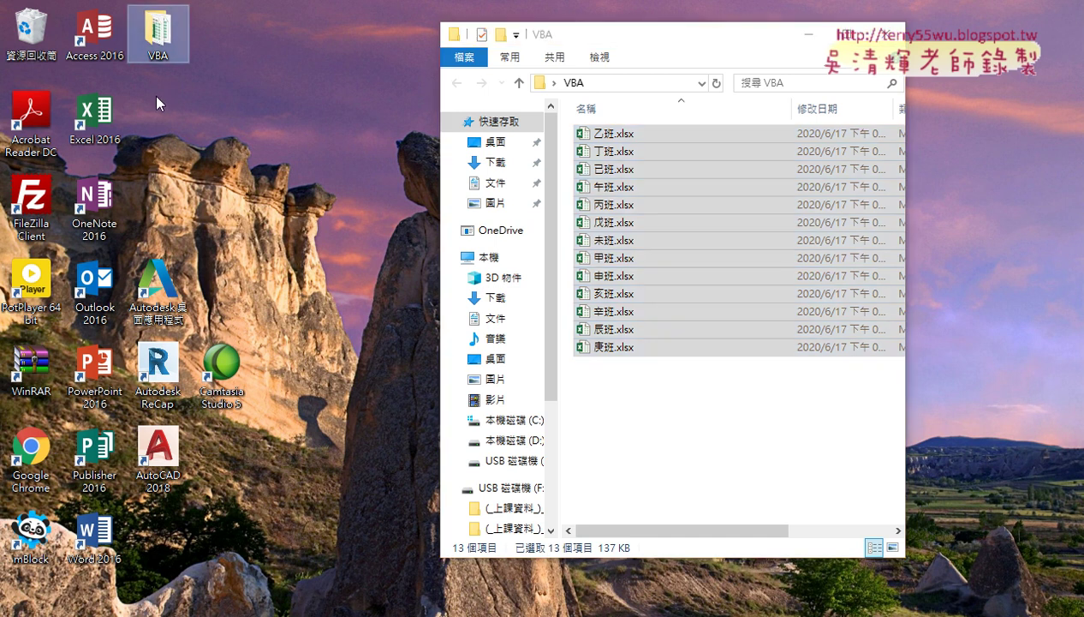
{"action": "left_click", "coordinate": [158, 103]}
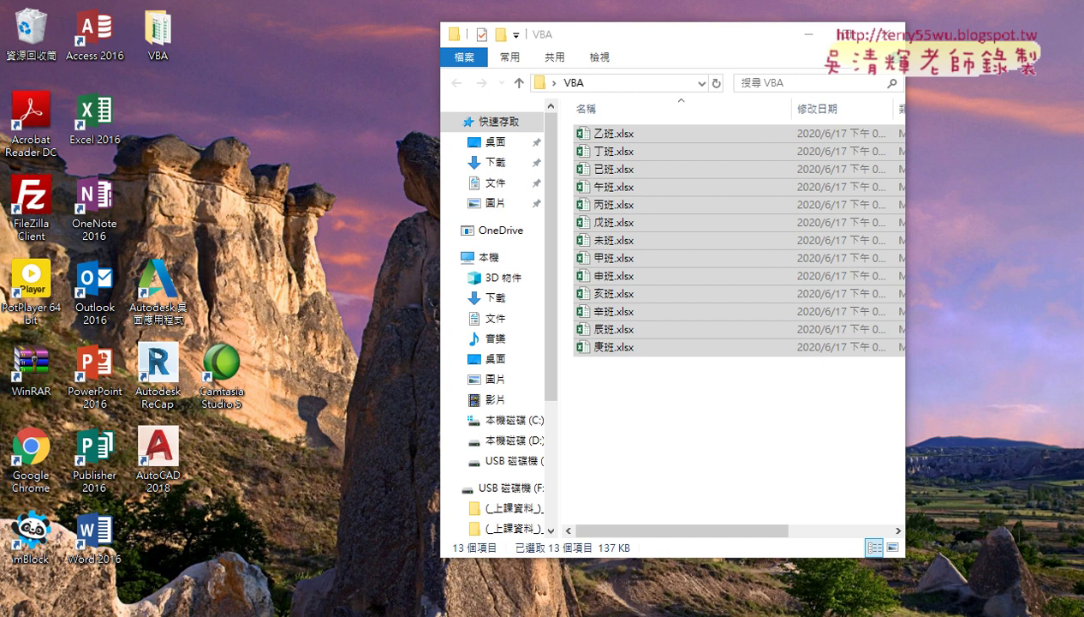
{"action": "left_click", "coordinate": [421, 586]}
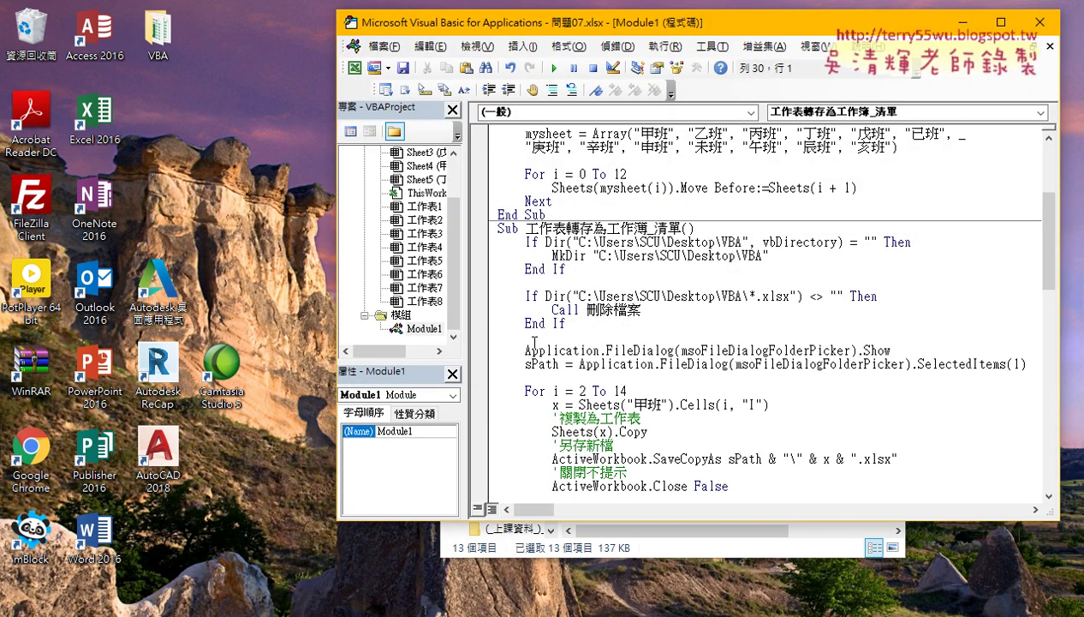
Run the 合併活頁簿 macro and open the resulting _全部.xlsx from the desktop
{"action": "scroll", "coordinate": [641, 341], "scroll_direction": "down", "scroll_amount": 3}
{"action": "scroll", "coordinate": [642, 340], "scroll_direction": "down", "scroll_amount": 7}
{"action": "scroll", "coordinate": [600, 257], "scroll_direction": "down", "scroll_amount": 6}
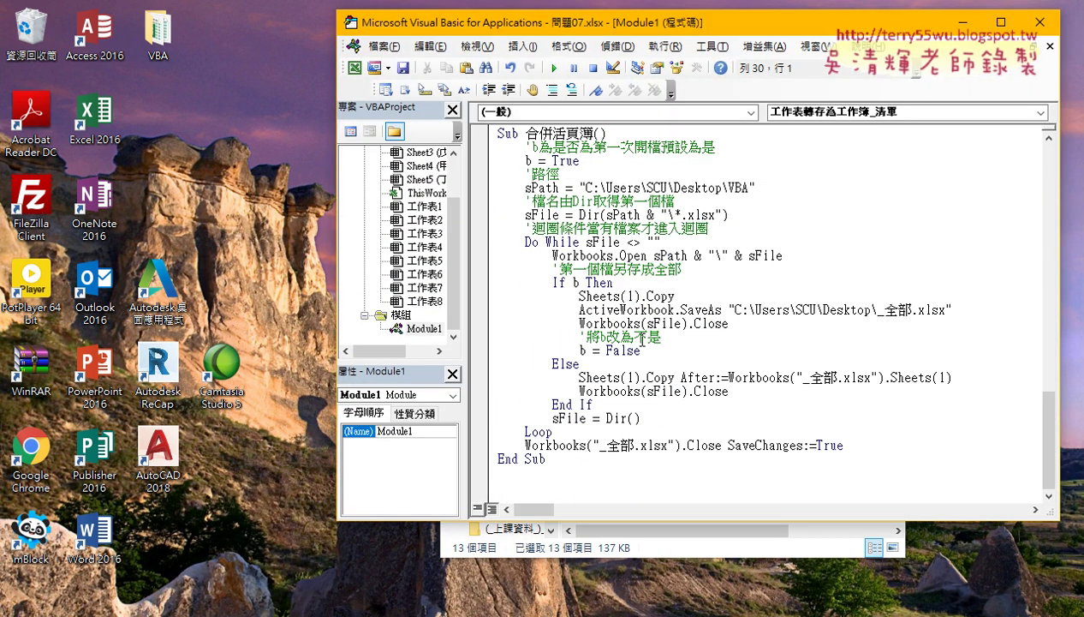
{"action": "left_click", "coordinate": [626, 255]}
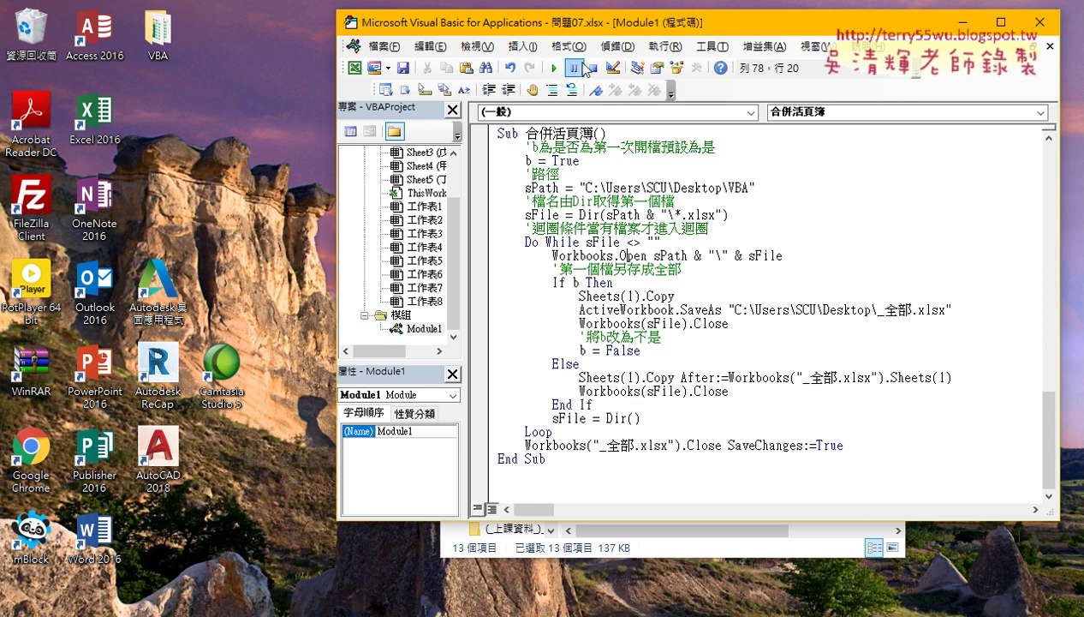
{"action": "left_click", "coordinate": [557, 71]}
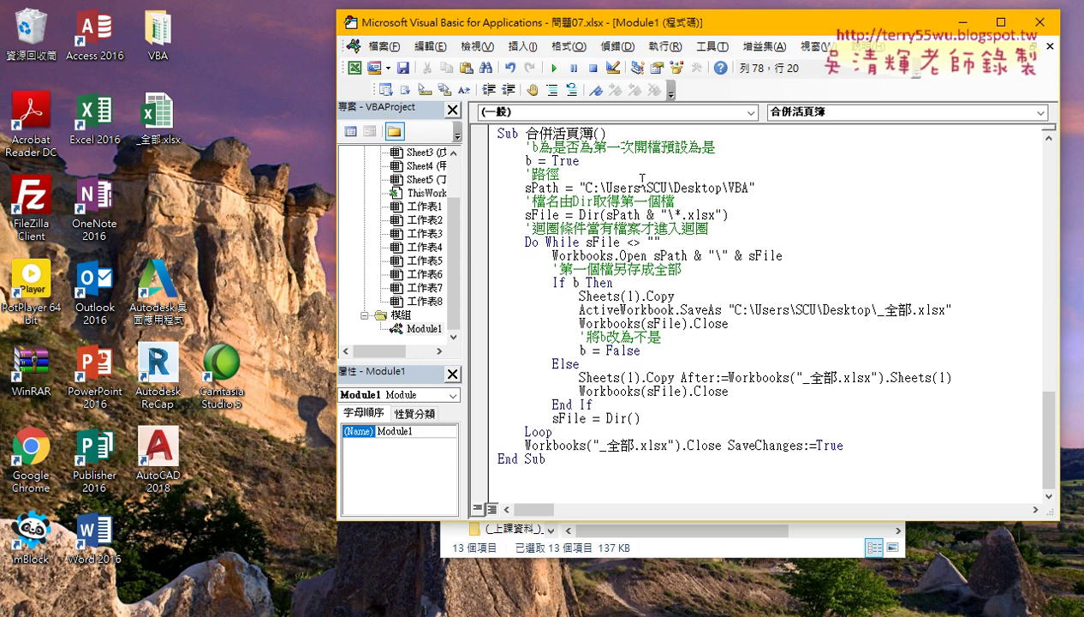
{"action": "left_click", "coordinate": [170, 135]}
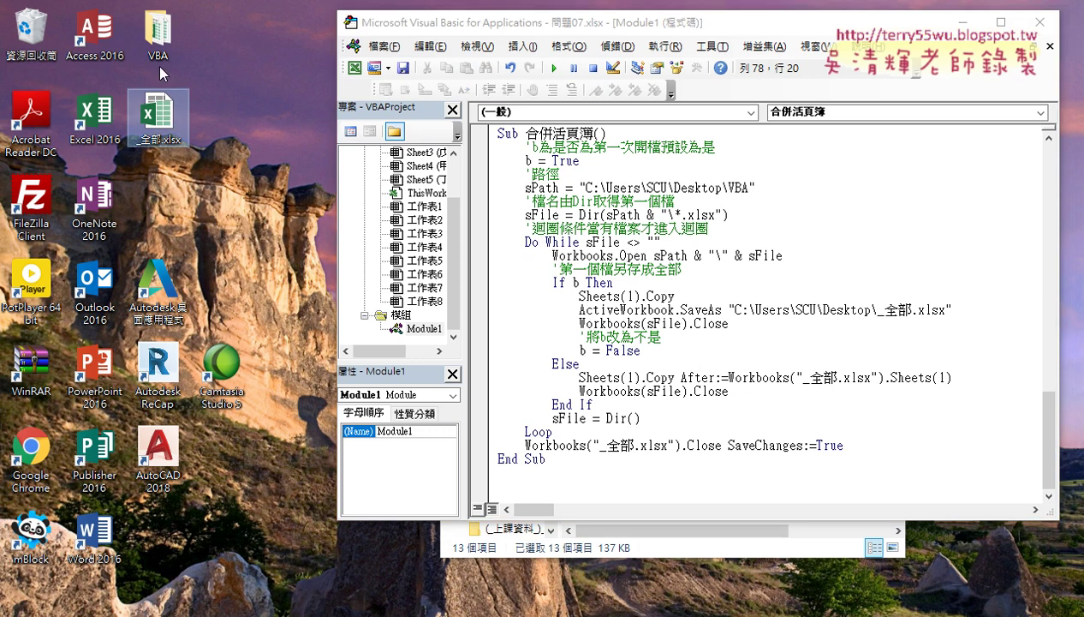
{"action": "double_click", "coordinate": [171, 120]}
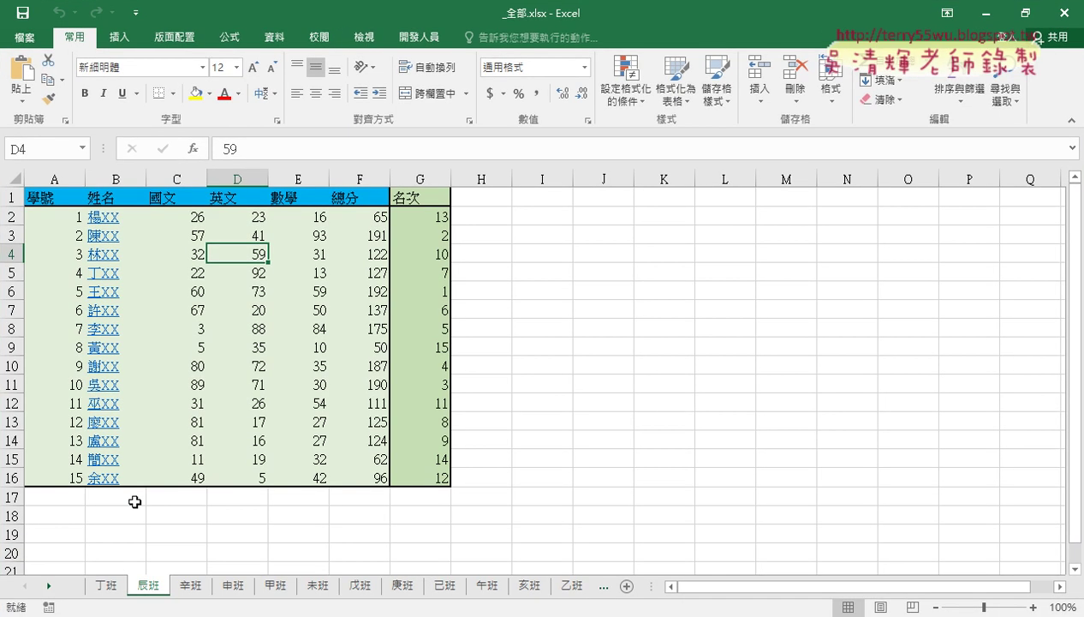
Browse the 丁班, 辰班, 庚班 and other class sheets of _全部.xlsx, then close it
{"action": "left_click", "coordinate": [107, 587]}
{"action": "left_click", "coordinate": [148, 586]}
{"action": "left_click_drag", "start_coordinate": [653, 590], "coordinate": [855, 587]}
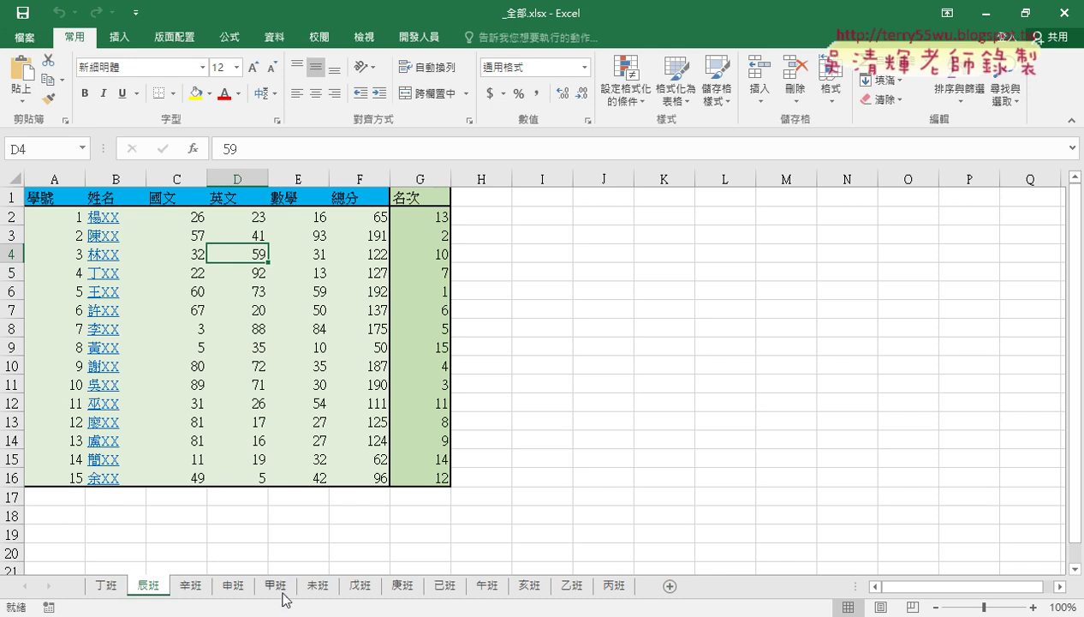
{"action": "left_click", "coordinate": [420, 587]}
{"action": "left_click", "coordinate": [444, 587]}
{"action": "left_click", "coordinate": [571, 588]}
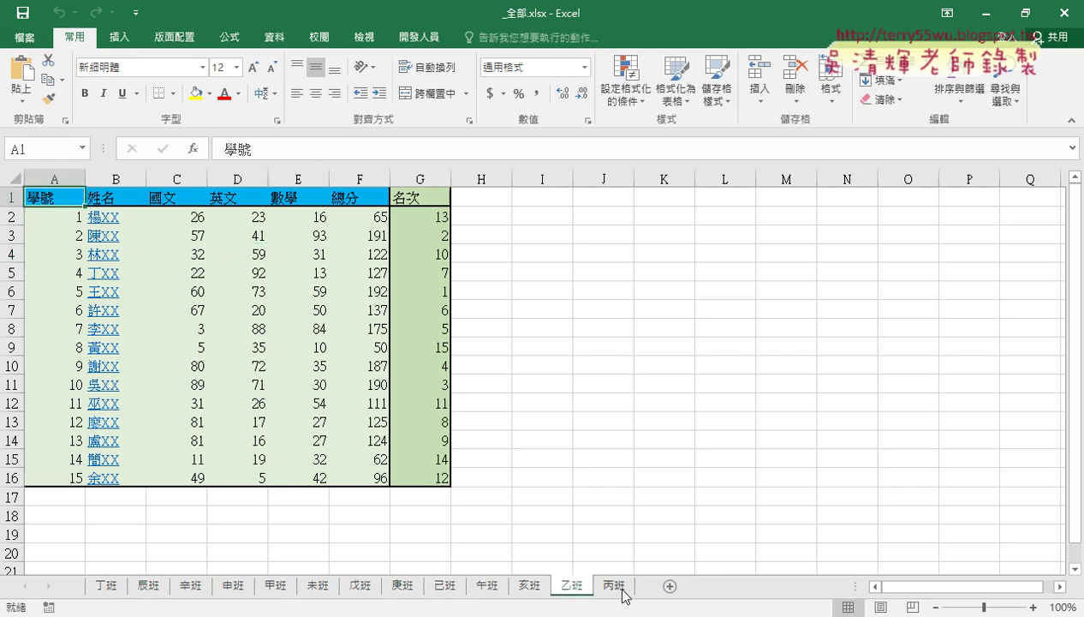
{"action": "left_click", "coordinate": [275, 589]}
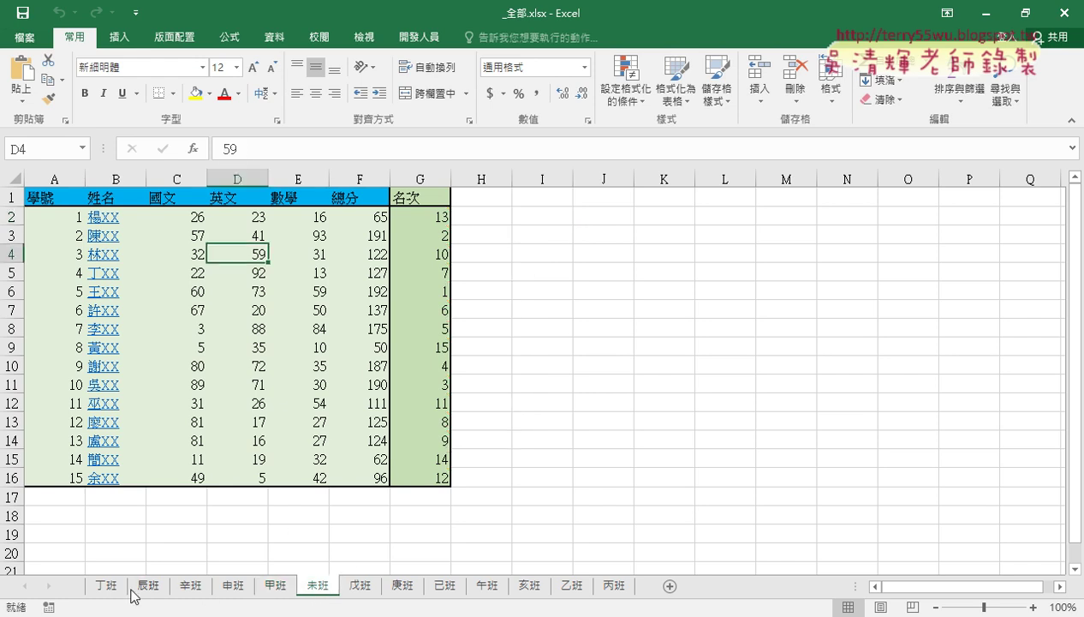
{"action": "left_click", "coordinate": [1056, 17]}
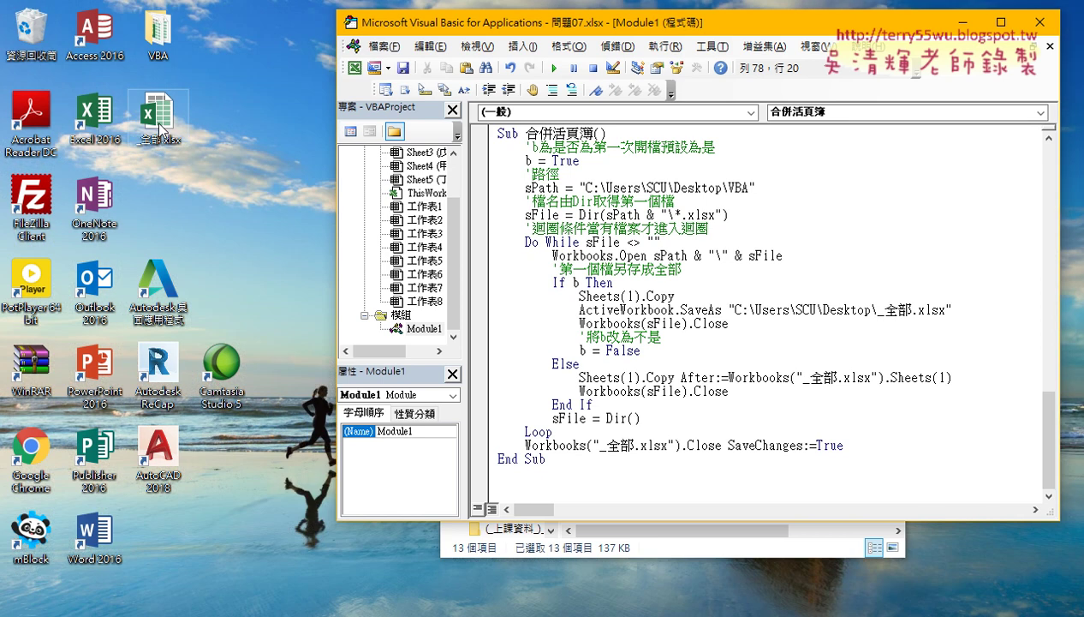
Delete _全部.xlsx from the desktop, rerun the merge macro, and select its b = True line
{"action": "right_click", "coordinate": [159, 122]}
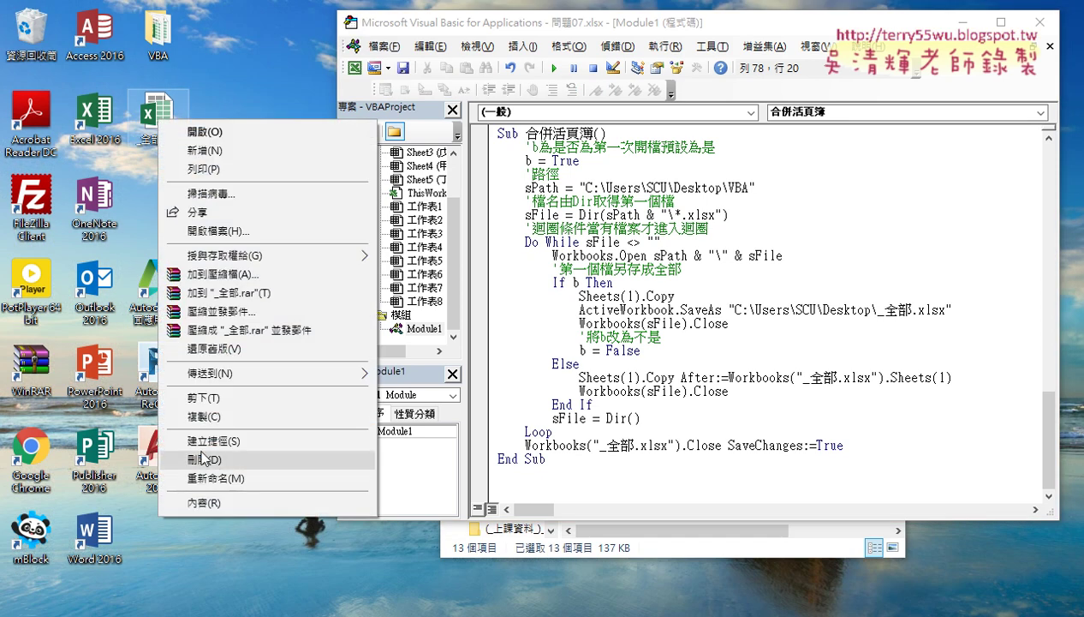
{"action": "left_click", "coordinate": [202, 459]}
{"action": "left_click", "coordinate": [623, 103]}
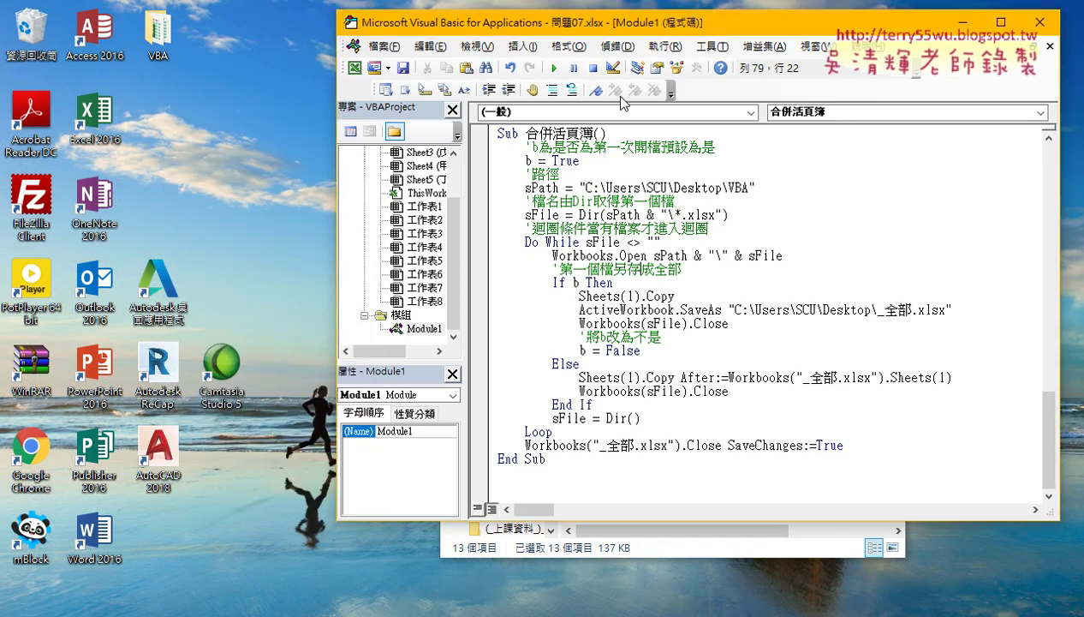
{"action": "left_click", "coordinate": [552, 69]}
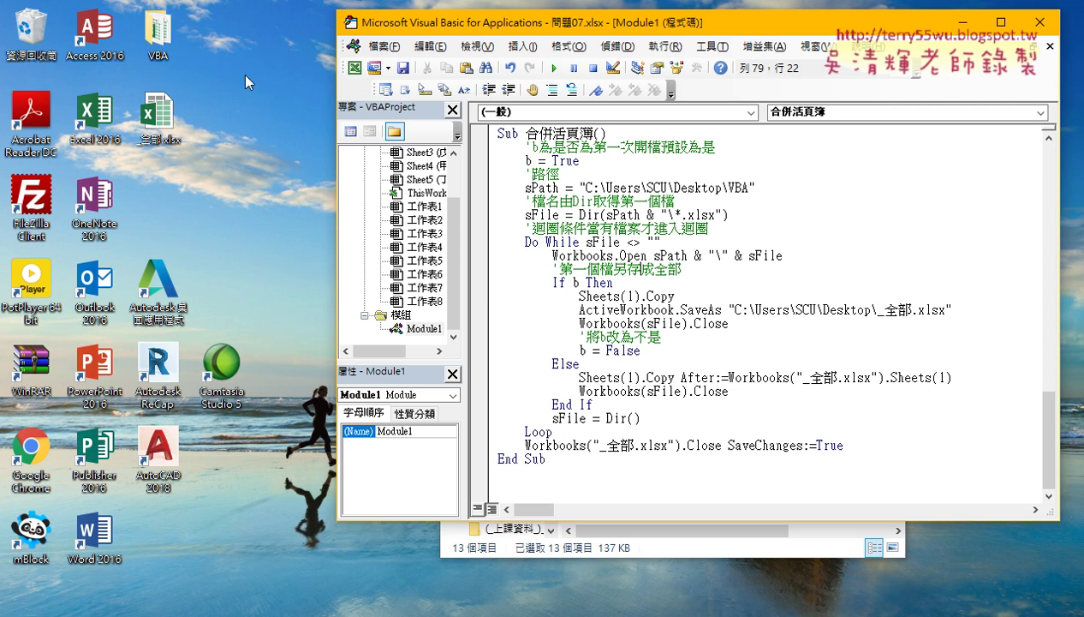
{"action": "left_click_drag", "start_coordinate": [457, 31], "coordinate": [303, 34]}
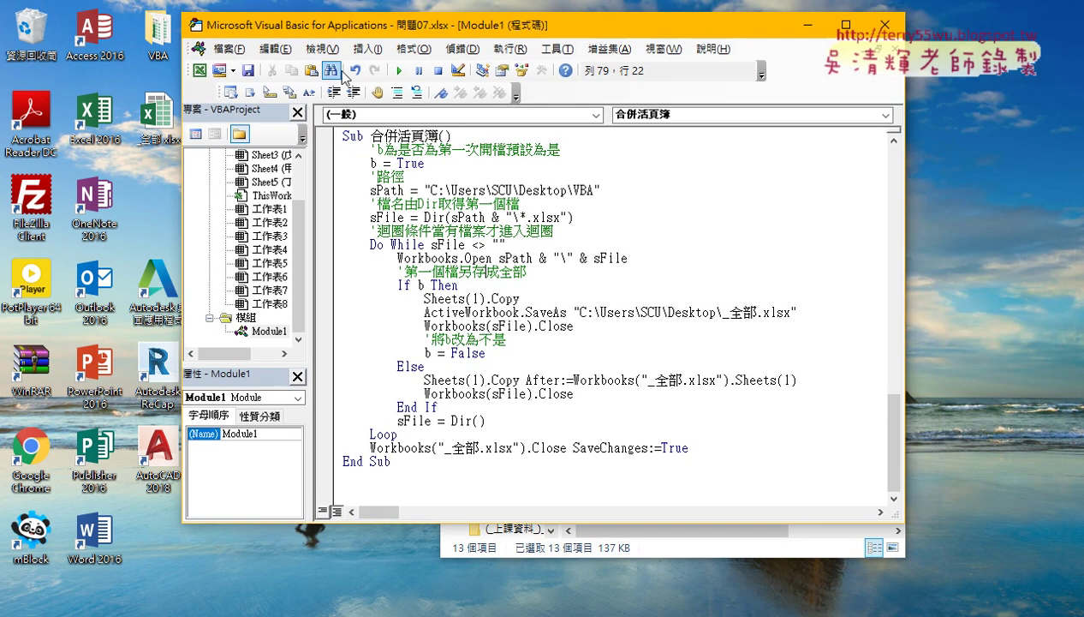
{"action": "left_click_drag", "start_coordinate": [425, 162], "coordinate": [334, 165]}
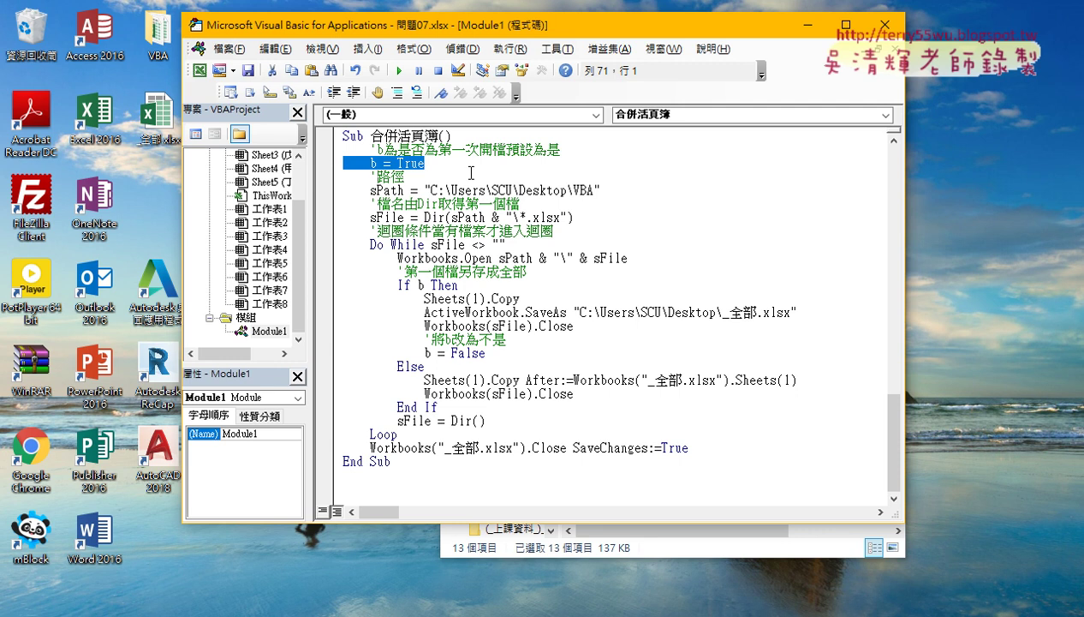
{"action": "left_click", "coordinate": [428, 163]}
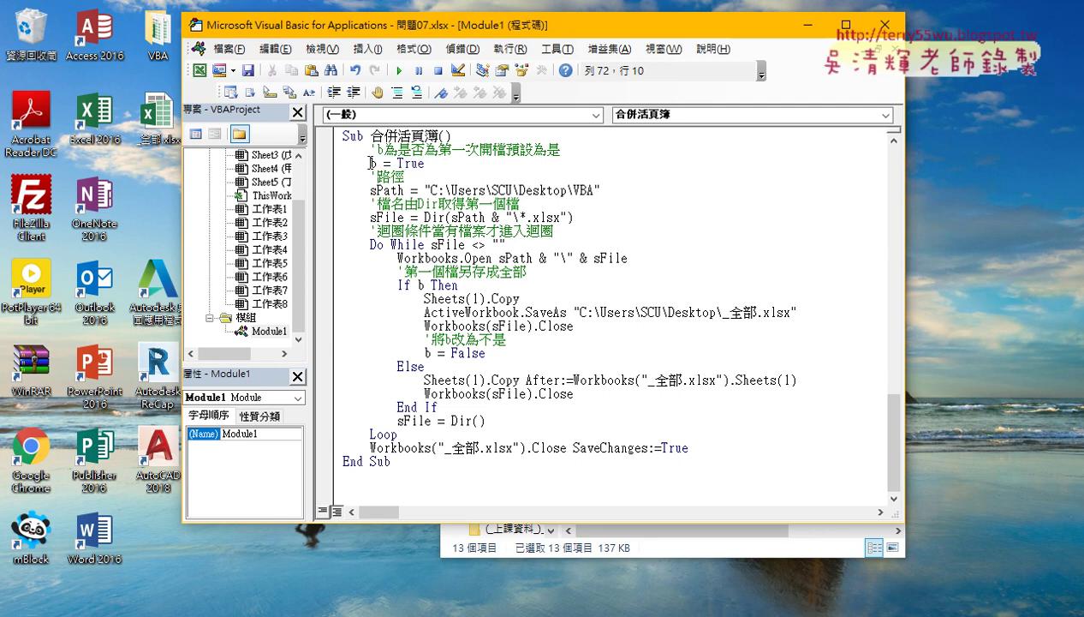
{"action": "left_click", "coordinate": [372, 163]}
{"action": "left_click_drag", "start_coordinate": [426, 163], "coordinate": [383, 162]}
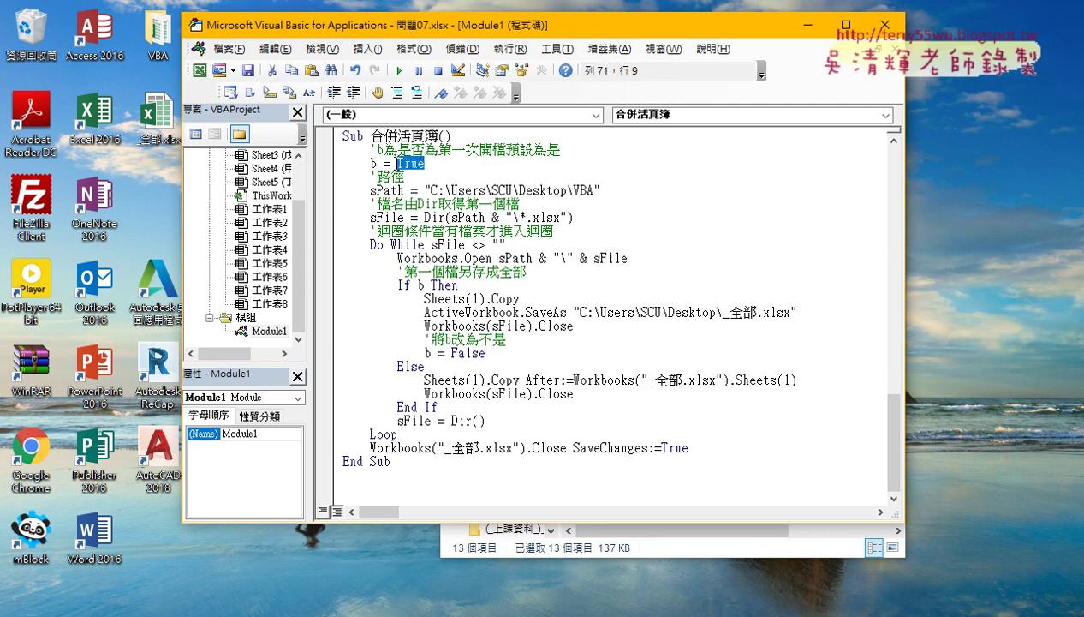
{"action": "type", "text": "="}
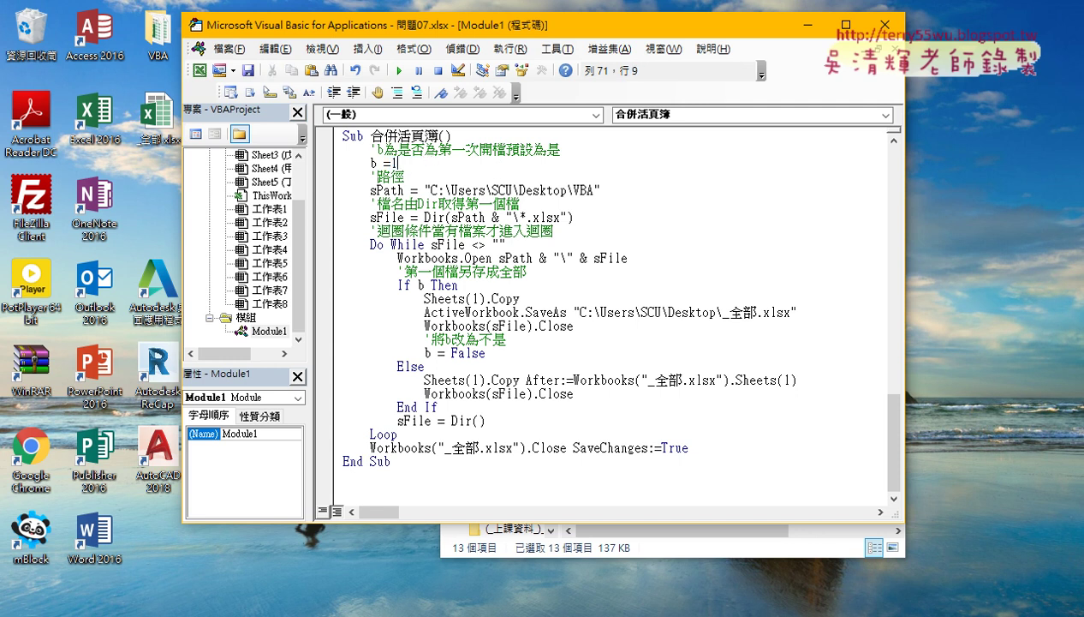
{"action": "key", "text": "ctrl+z"}
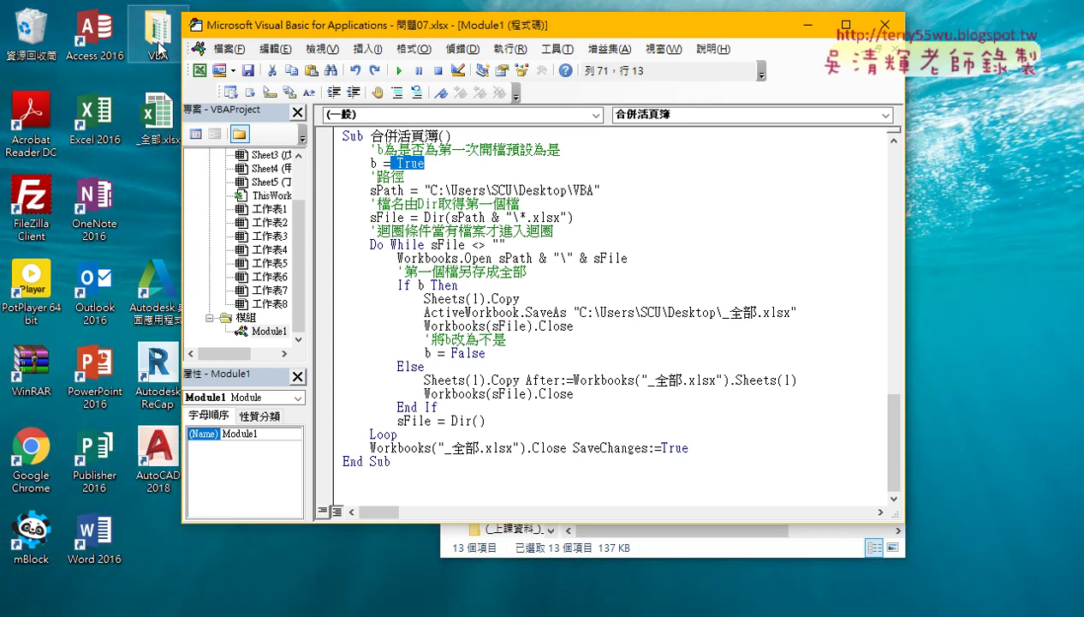
{"action": "double_click", "coordinate": [160, 47]}
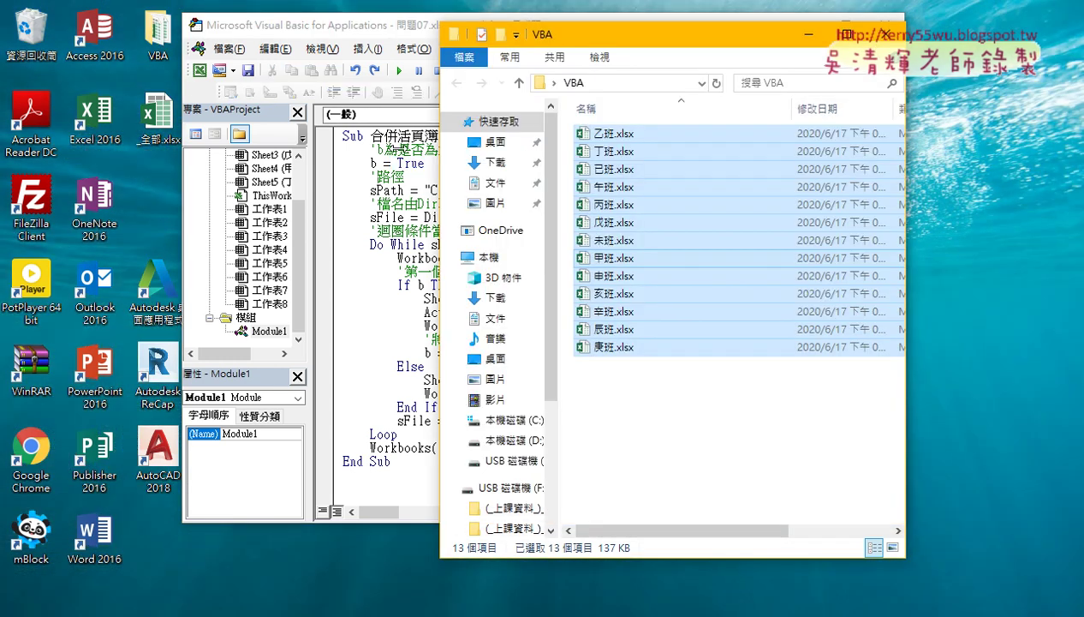
{"action": "double_click", "coordinate": [597, 138]}
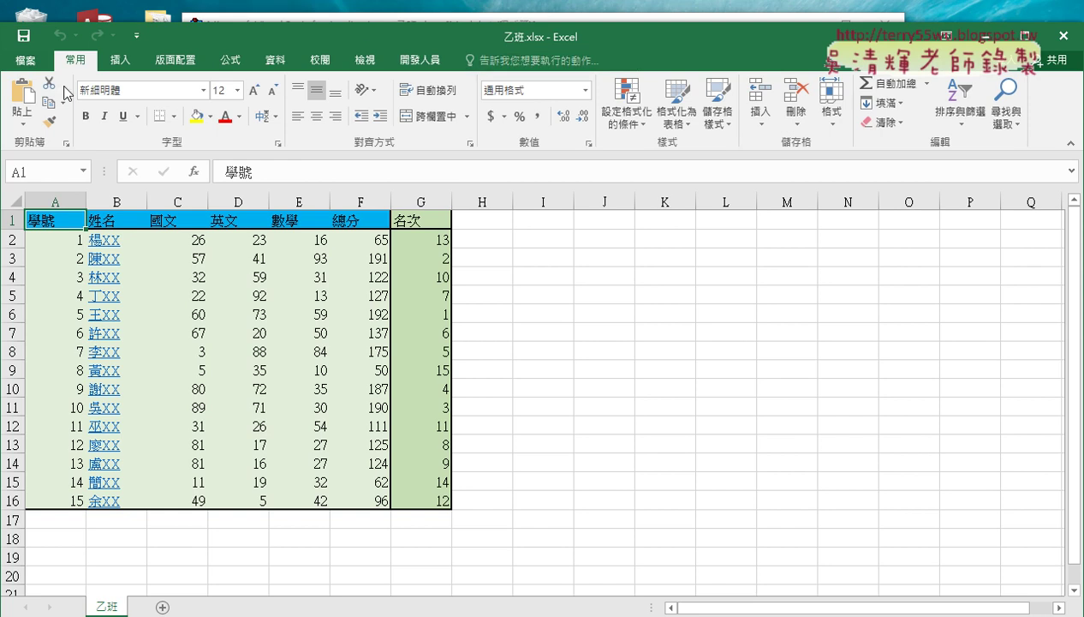
{"action": "left_click", "coordinate": [32, 62]}
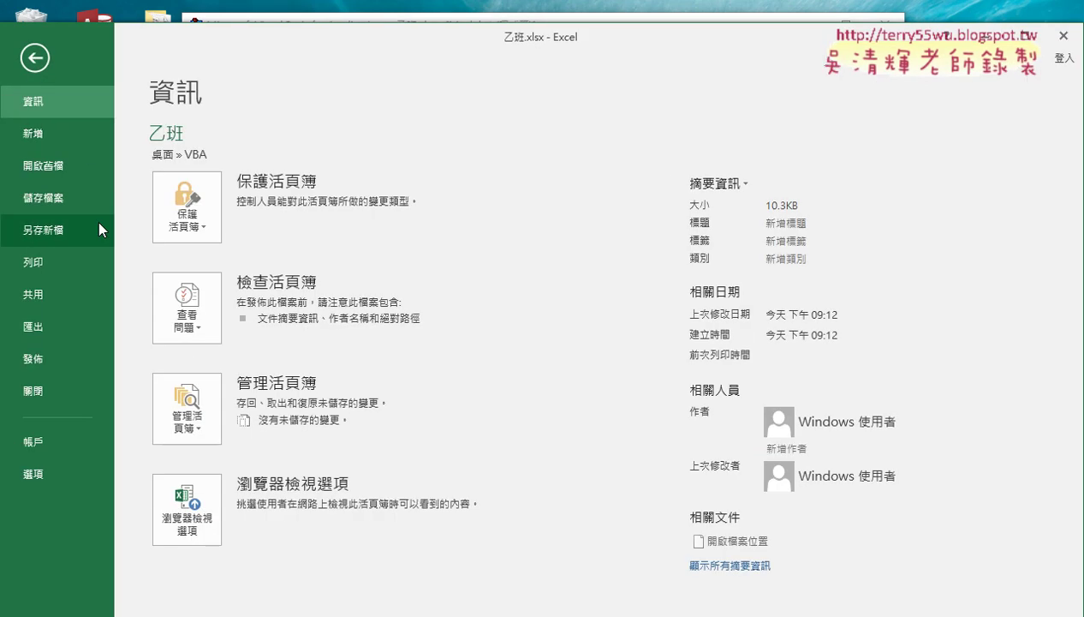
{"action": "left_click", "coordinate": [65, 227]}
{"action": "left_click", "coordinate": [228, 273]}
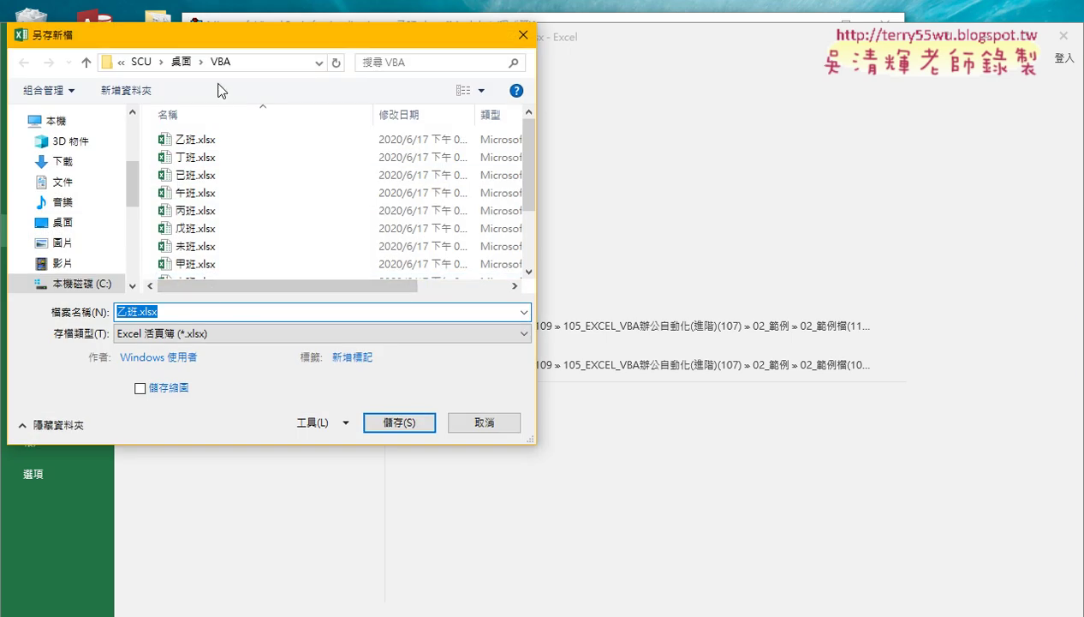
{"action": "left_click", "coordinate": [181, 63]}
{"action": "left_click", "coordinate": [180, 158]}
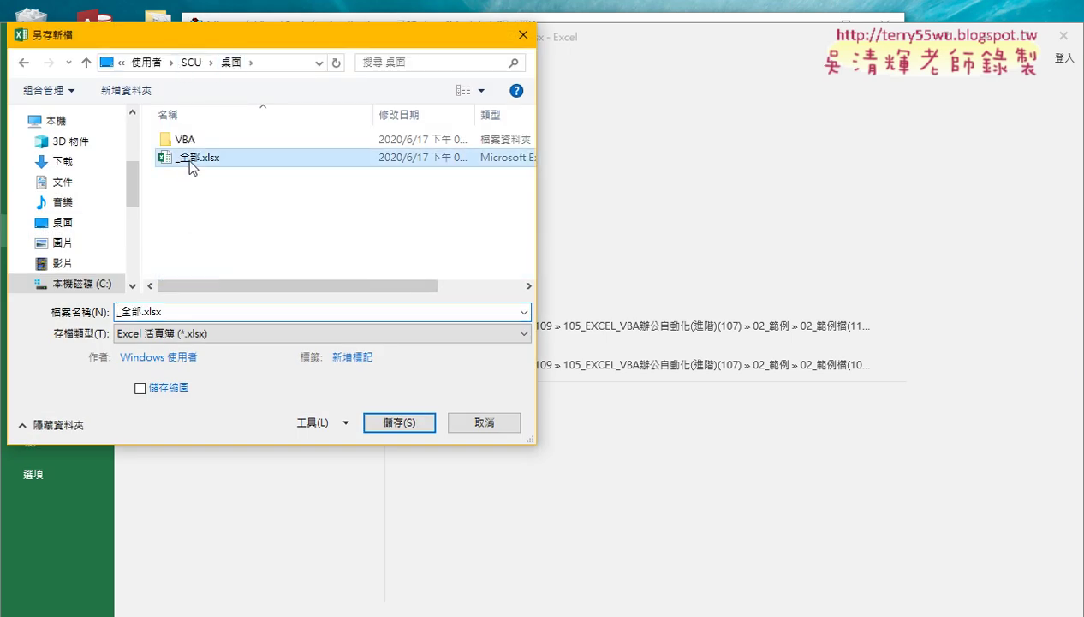
{"action": "left_click", "coordinate": [484, 423]}
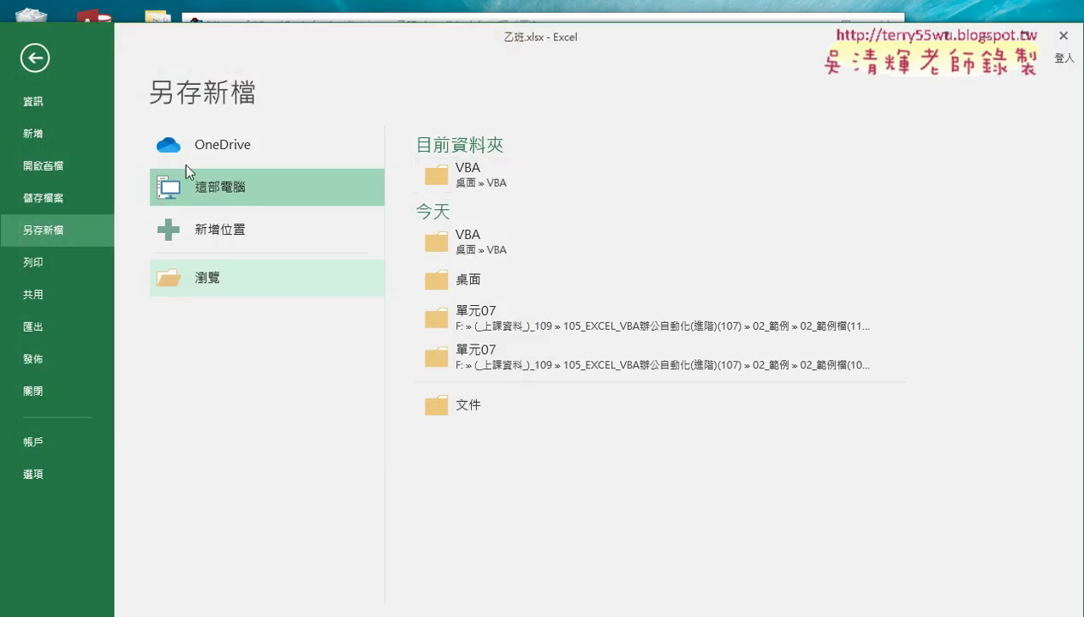
{"action": "left_click", "coordinate": [31, 66]}
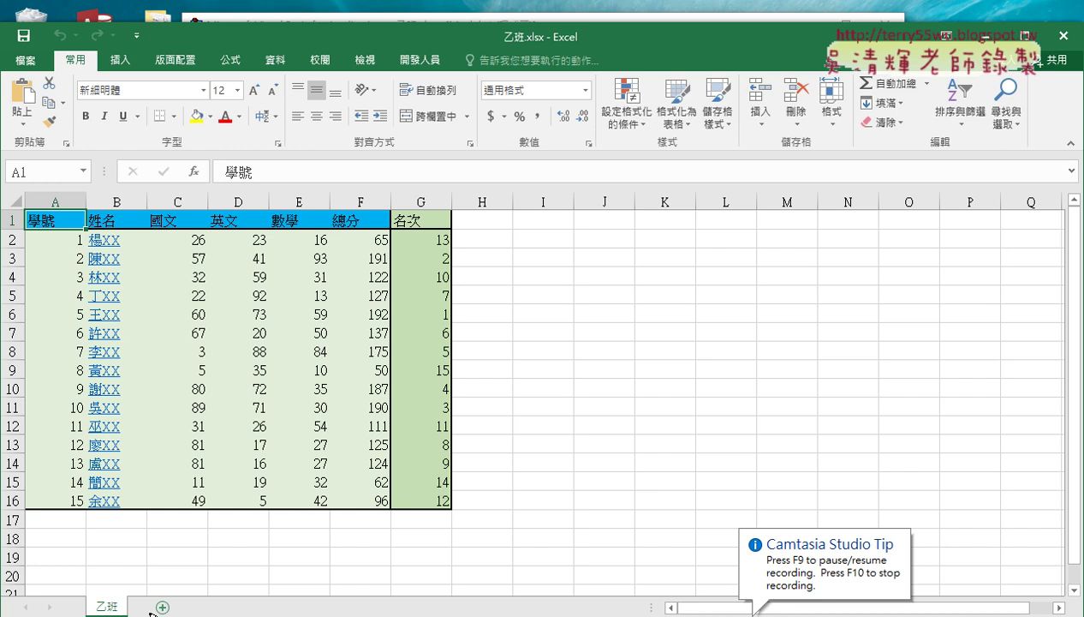
{"action": "left_click_drag", "start_coordinate": [171, 591], "coordinate": [524, 608]}
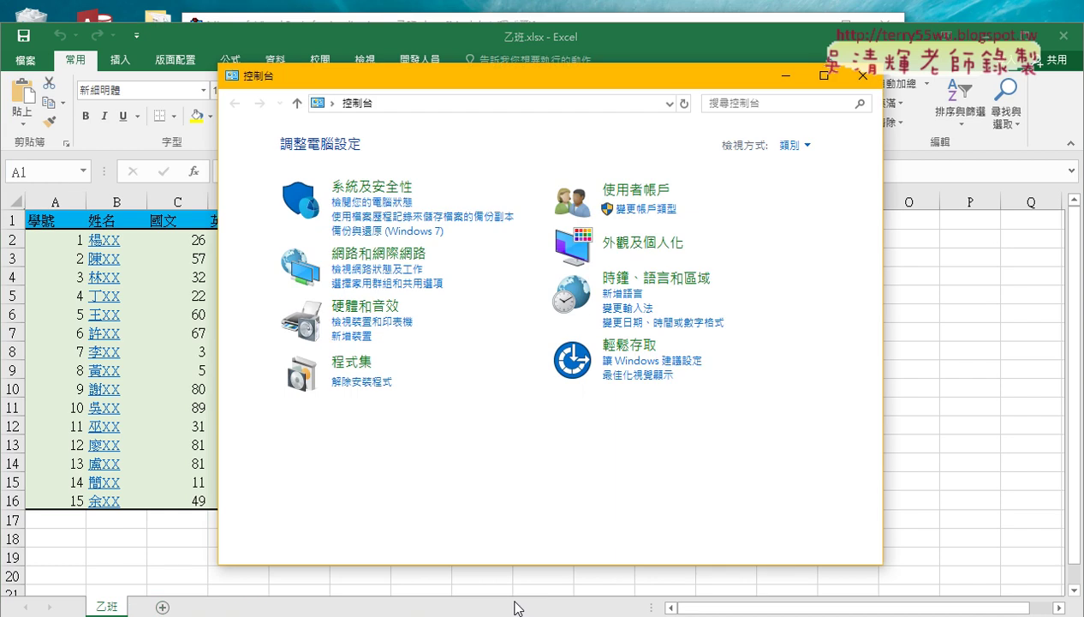
{"action": "left_click", "coordinate": [863, 75]}
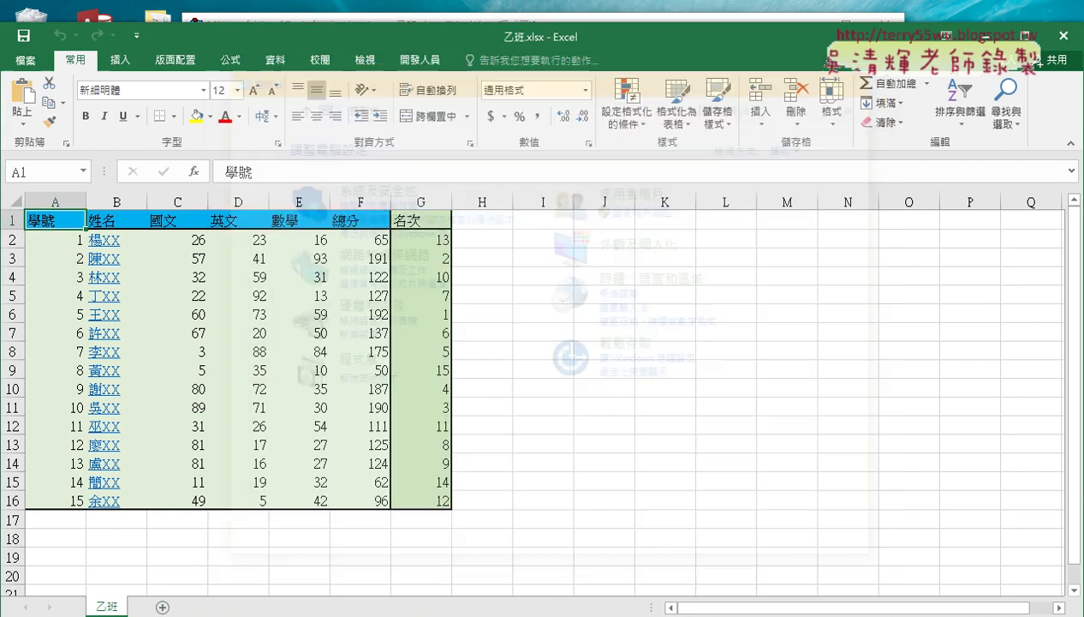
{"action": "left_click", "coordinate": [1060, 39]}
{"action": "left_click", "coordinate": [398, 163]}
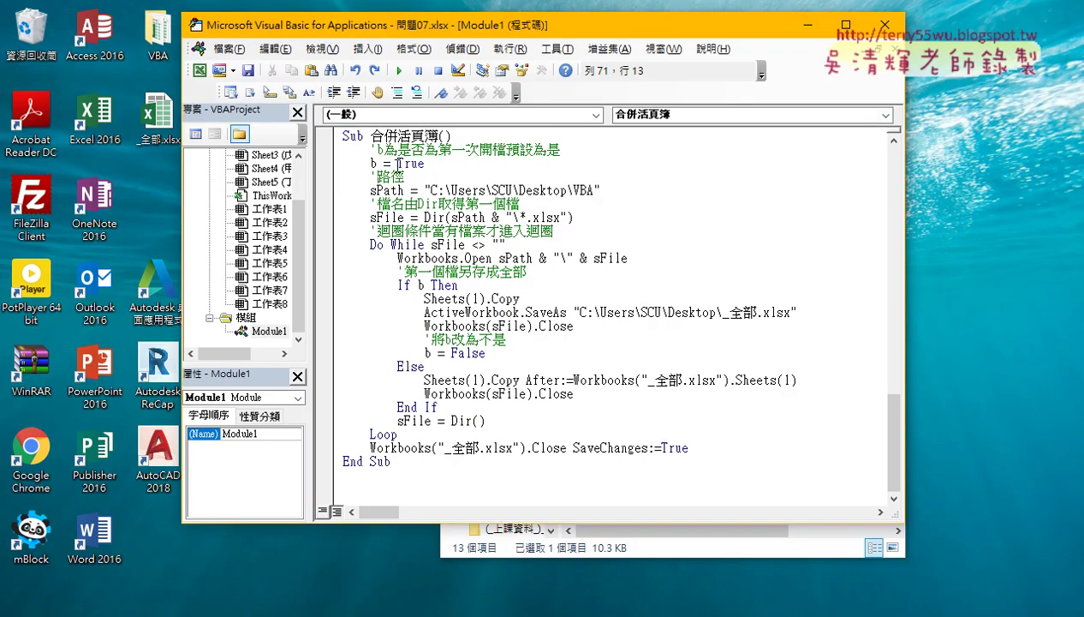
Highlight the sPath folder path, sFile and the xlsx Dir pattern, then open the desktop VBA folder beside the code
{"action": "left_click", "coordinate": [370, 165]}
{"action": "left_click_drag", "start_coordinate": [369, 190], "coordinate": [644, 189]}
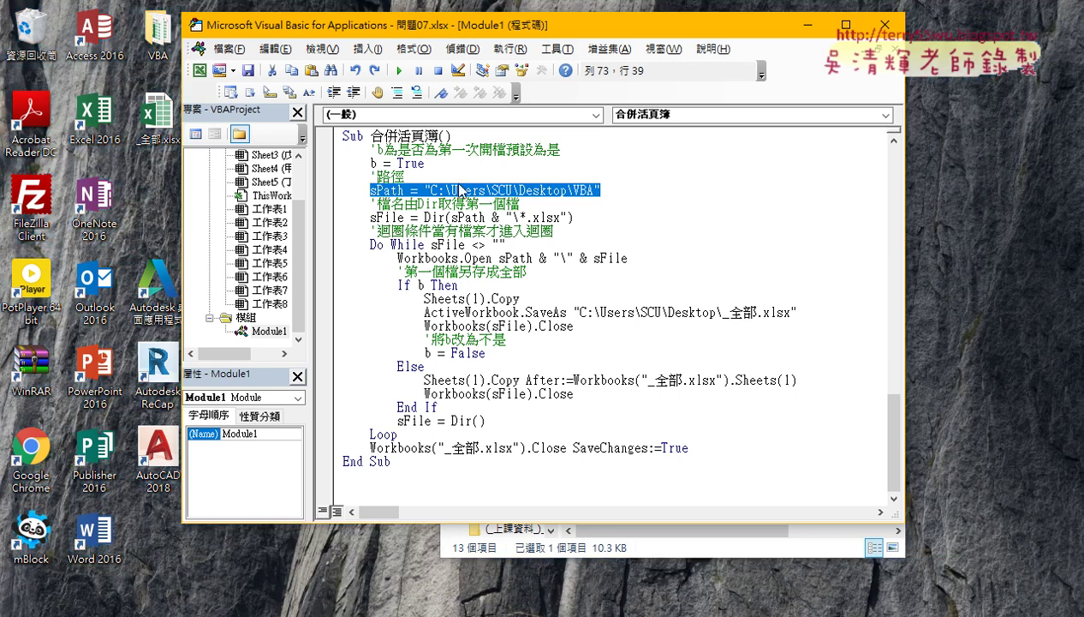
{"action": "left_click_drag", "start_coordinate": [430, 190], "coordinate": [600, 190]}
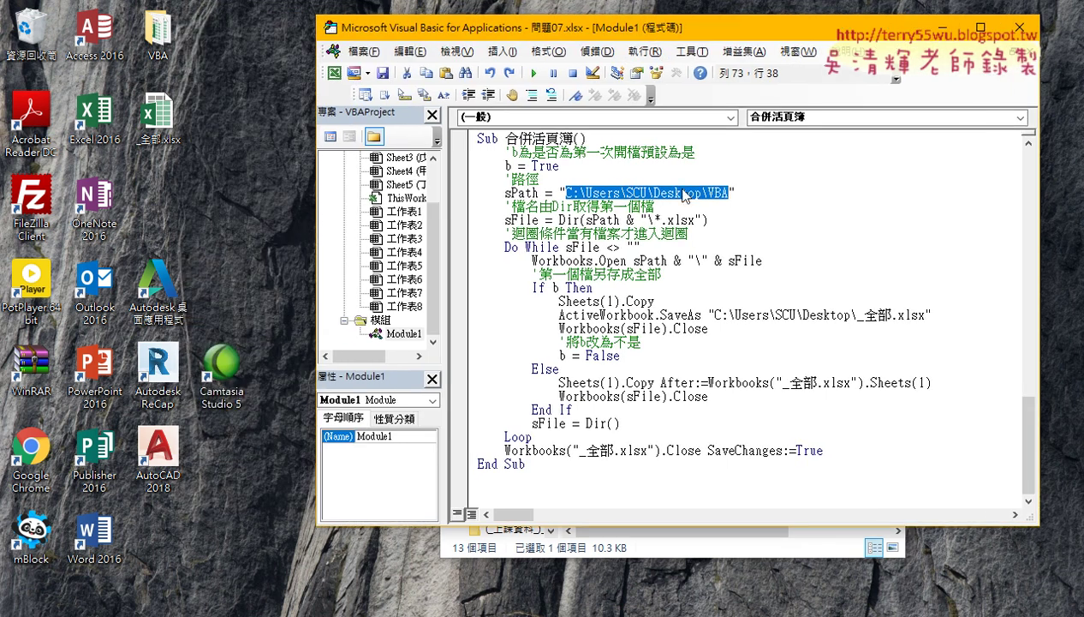
{"action": "left_click_drag", "start_coordinate": [544, 217], "coordinate": [504, 217]}
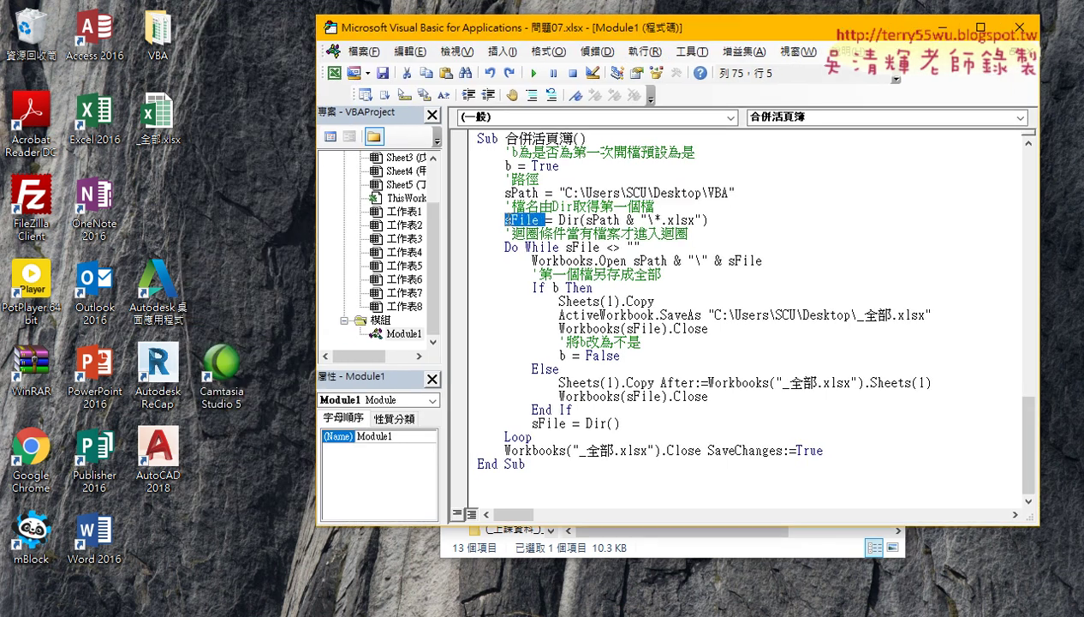
{"action": "left_click_drag", "start_coordinate": [585, 220], "coordinate": [695, 220]}
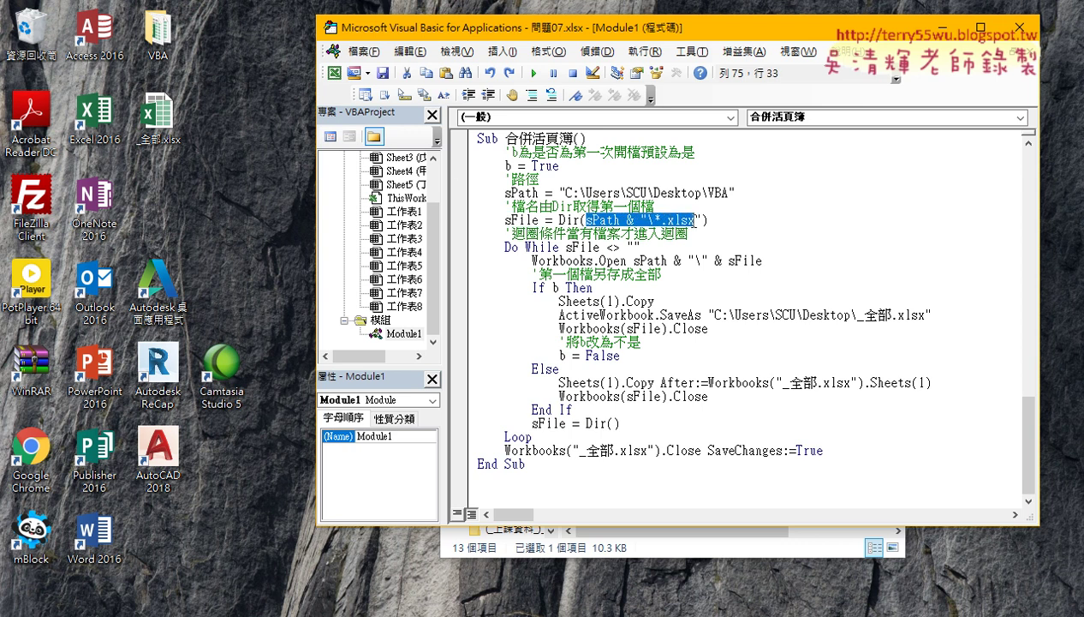
{"action": "double_click", "coordinate": [158, 40]}
{"action": "mouse_move", "coordinate": [597, 41]}
{"action": "left_mouse_down"}
{"action": "mouse_move", "coordinate": [340, 122]}
{"action": "mouse_move", "coordinate": [180, 195]}
{"action": "mouse_move", "coordinate": [184, 155]}
{"action": "left_mouse_up"}
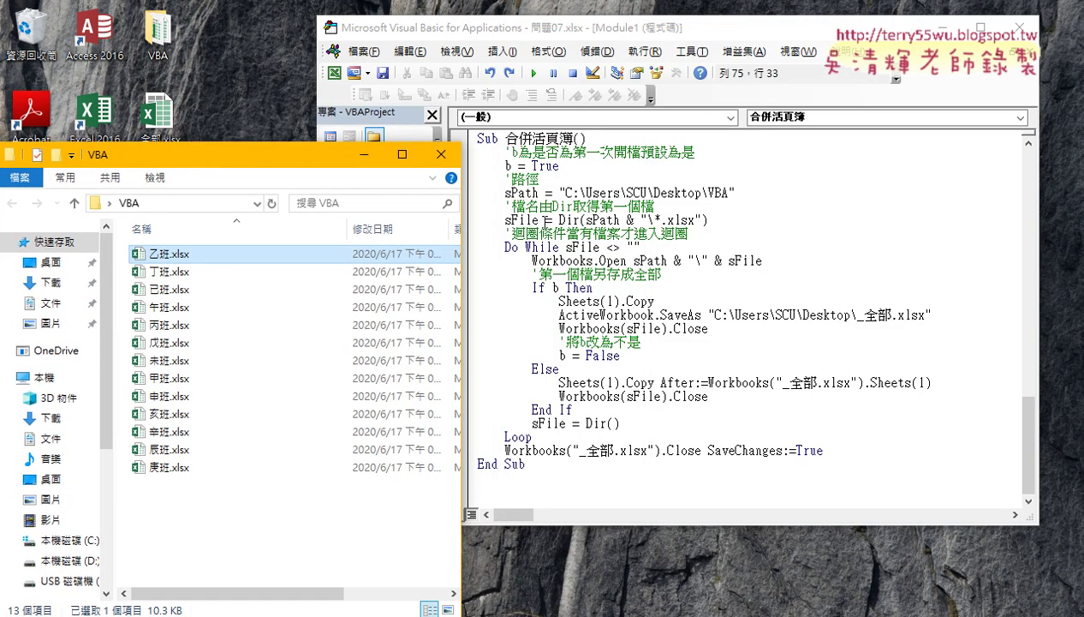
{"action": "left_click_drag", "start_coordinate": [545, 220], "coordinate": [505, 220]}
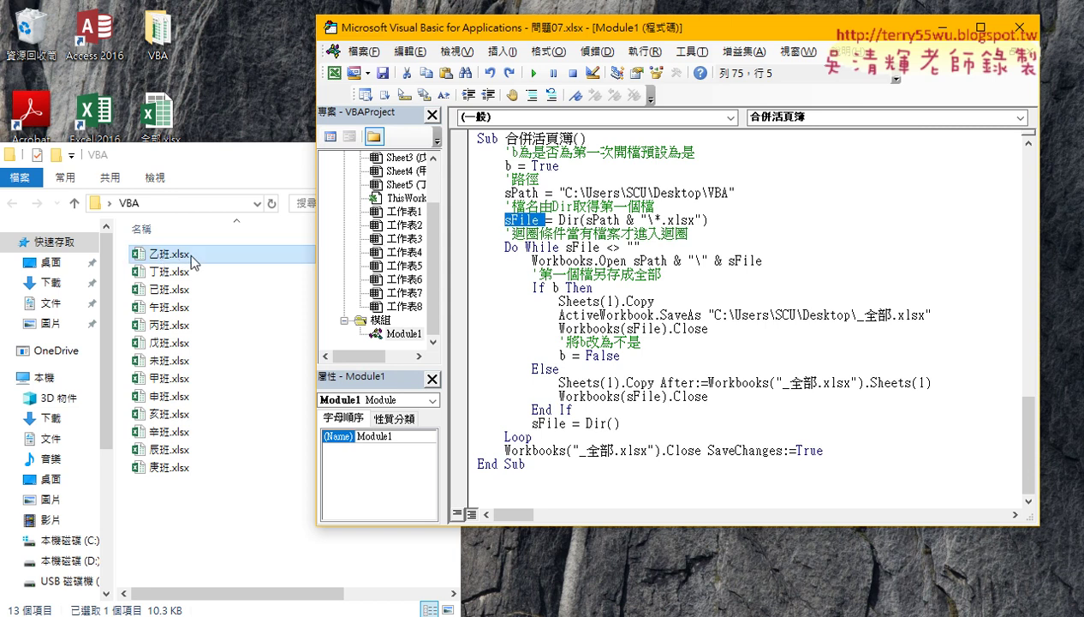
{"action": "left_click_drag", "start_coordinate": [643, 247], "coordinate": [506, 247]}
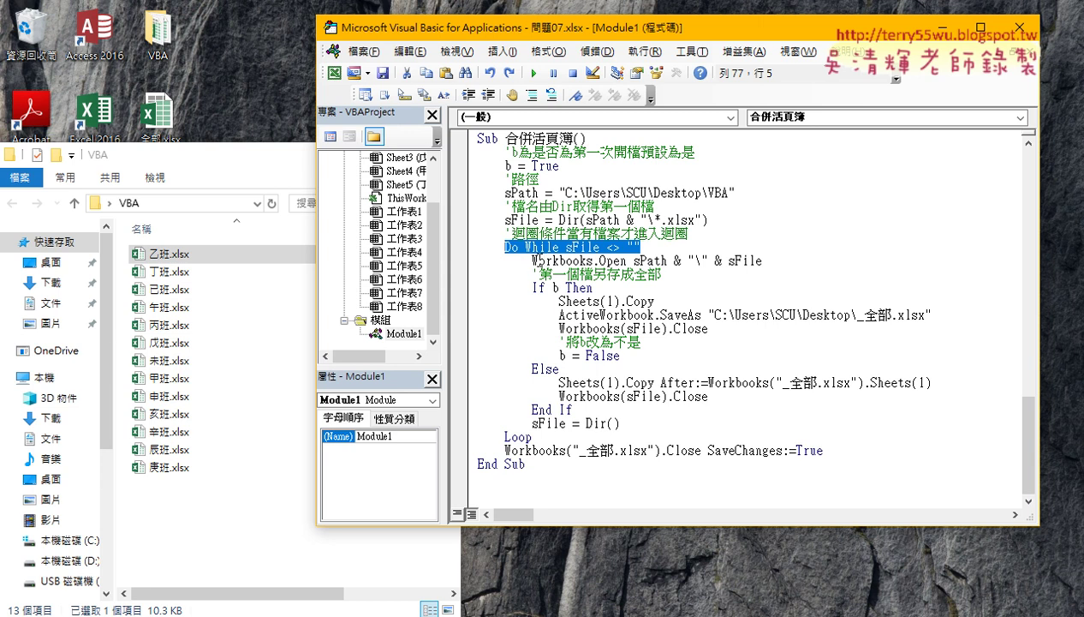
{"action": "left_click_drag", "start_coordinate": [532, 261], "coordinate": [592, 260]}
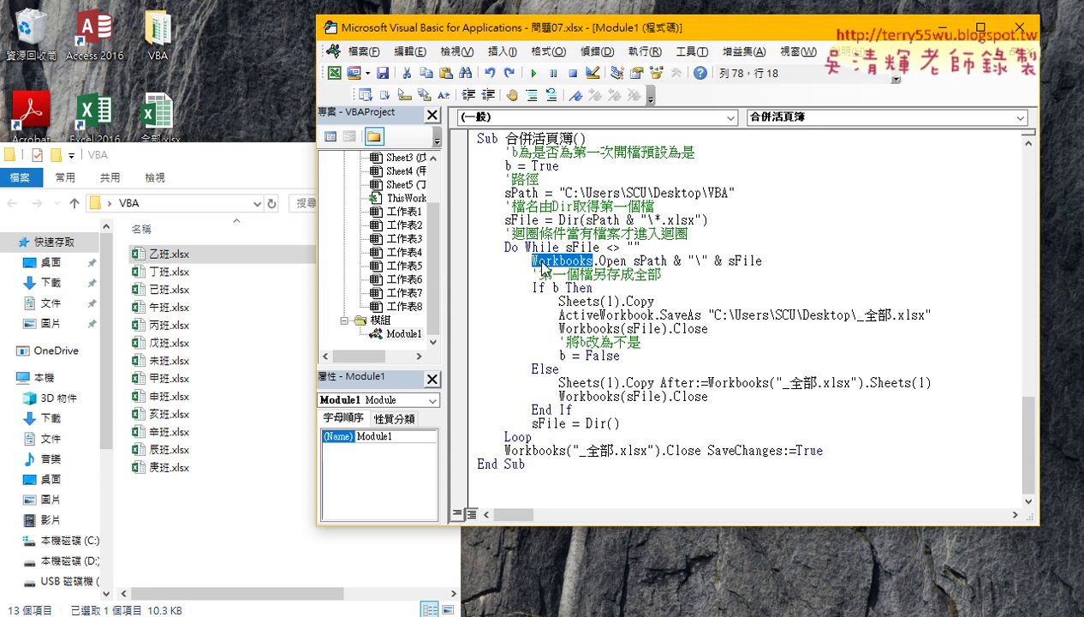
{"action": "left_click", "coordinate": [586, 261]}
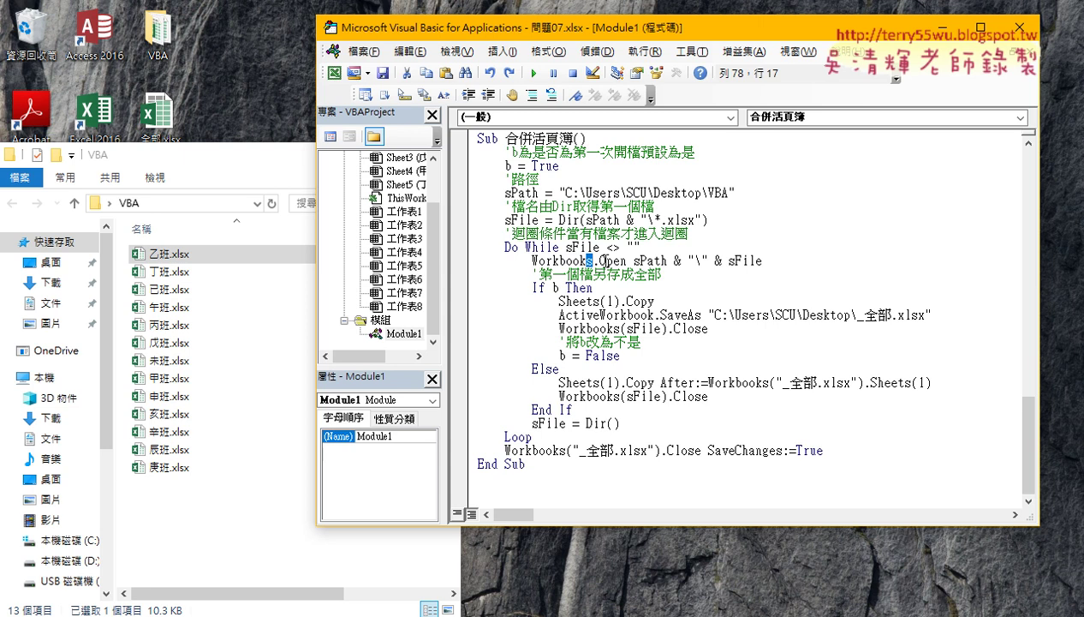
{"action": "left_click_drag", "start_coordinate": [627, 261], "coordinate": [530, 260]}
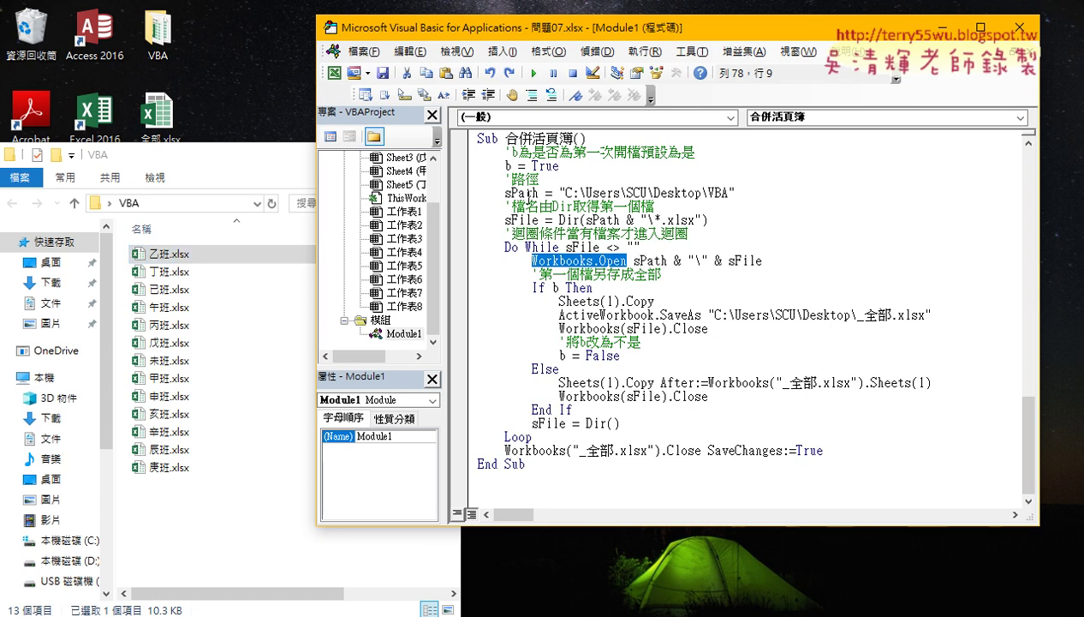
{"action": "left_click_drag", "start_coordinate": [565, 192], "coordinate": [721, 192]}
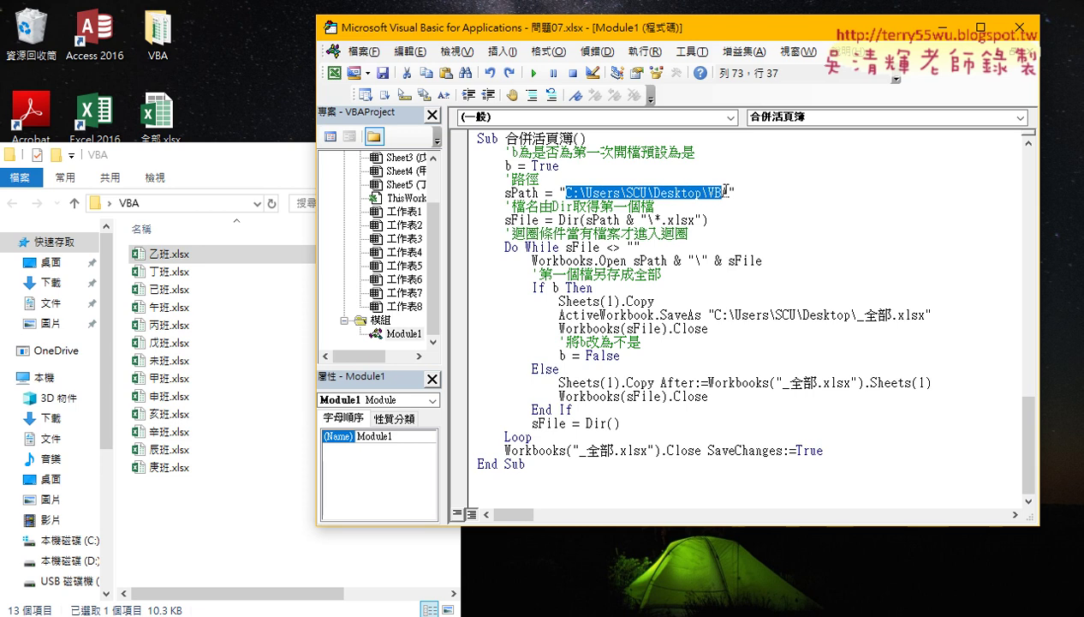
{"action": "left_click_drag", "start_coordinate": [727, 260], "coordinate": [762, 260]}
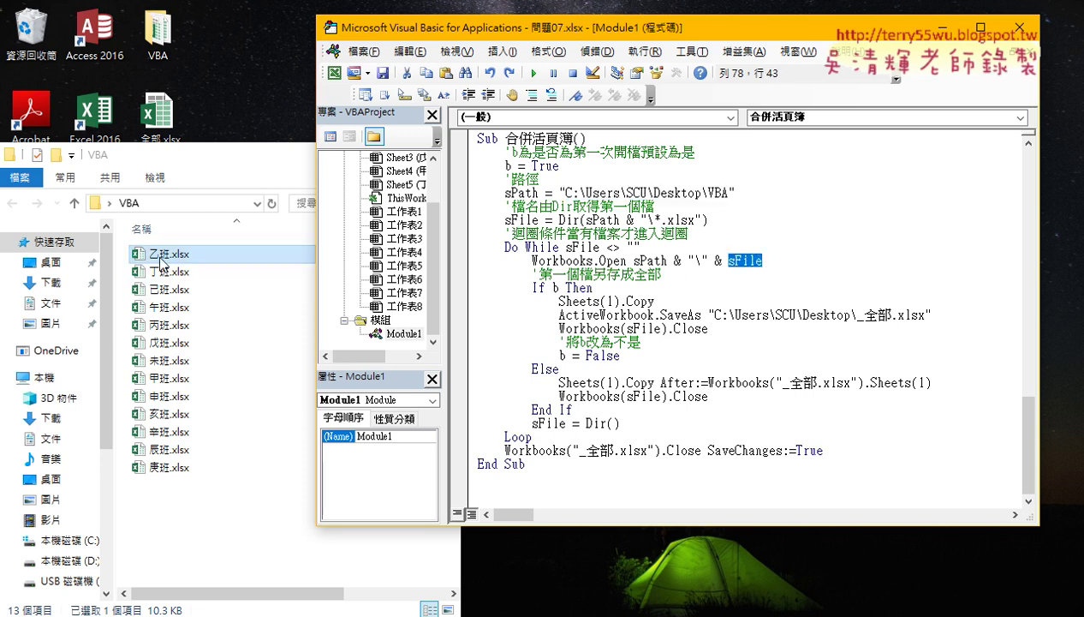
{"action": "left_click_drag", "start_coordinate": [763, 260], "coordinate": [634, 260]}
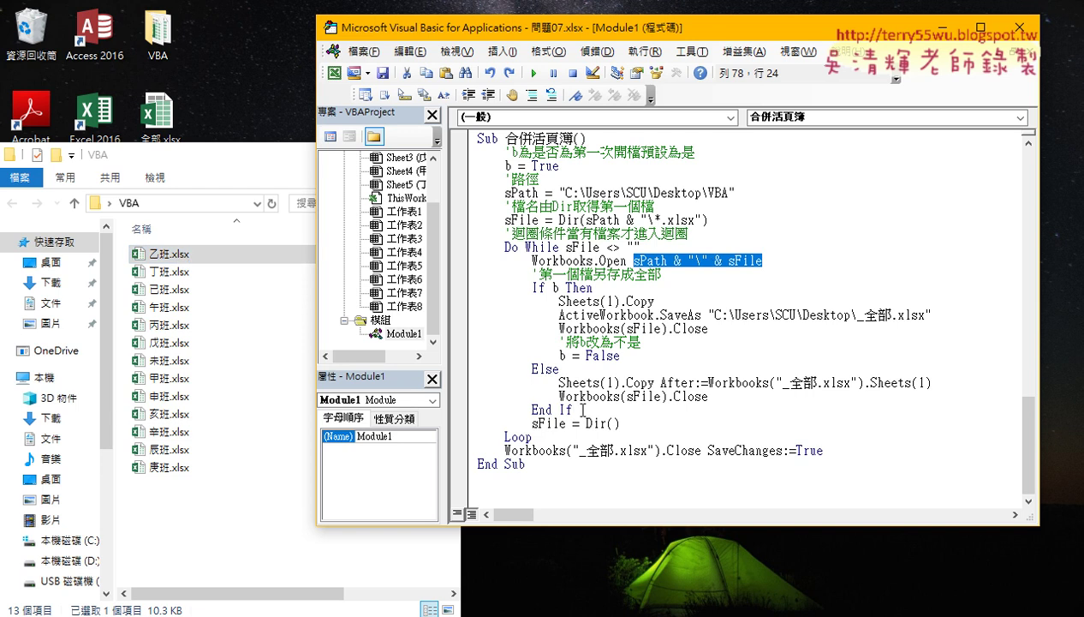
{"action": "left_click_drag", "start_coordinate": [573, 409], "coordinate": [477, 291]}
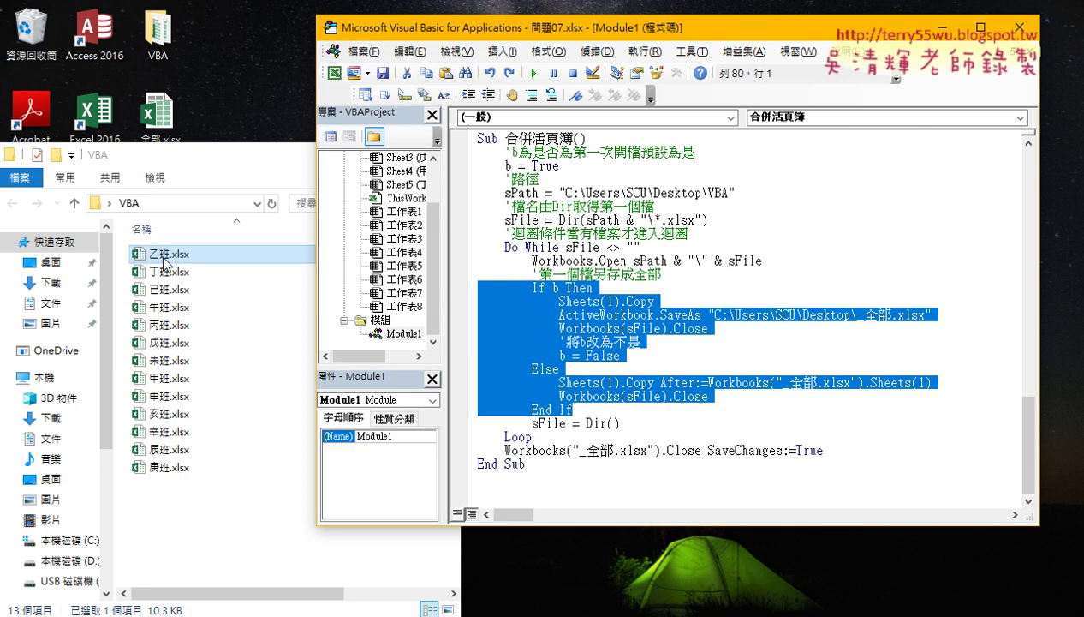
{"action": "left_click", "coordinate": [555, 286]}
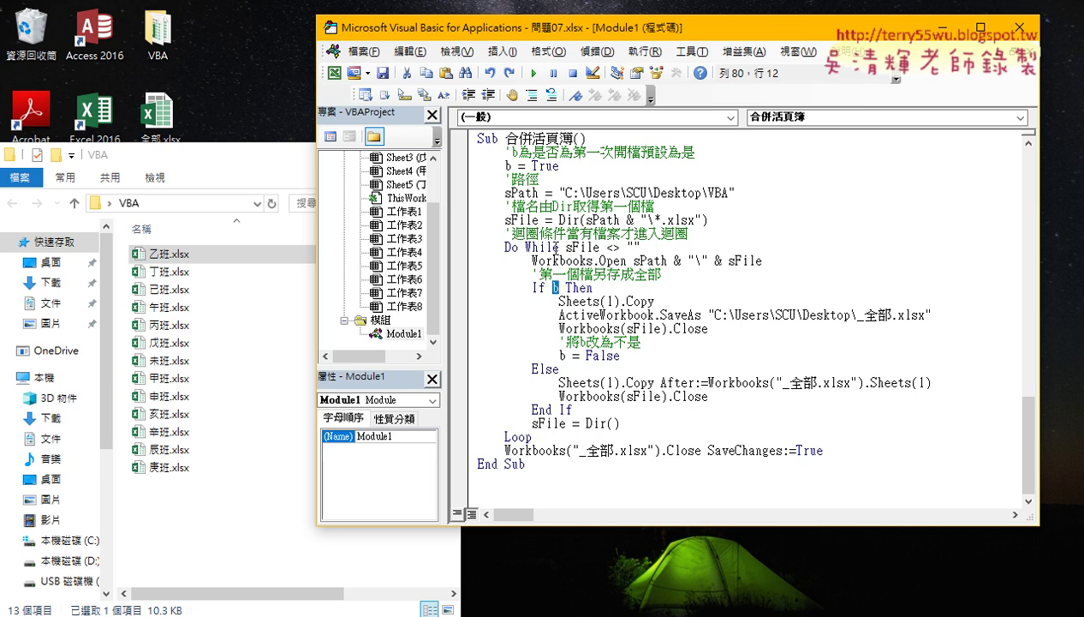
{"action": "double_click", "coordinate": [554, 286]}
{"action": "left_click_drag", "start_coordinate": [560, 302], "coordinate": [655, 302]}
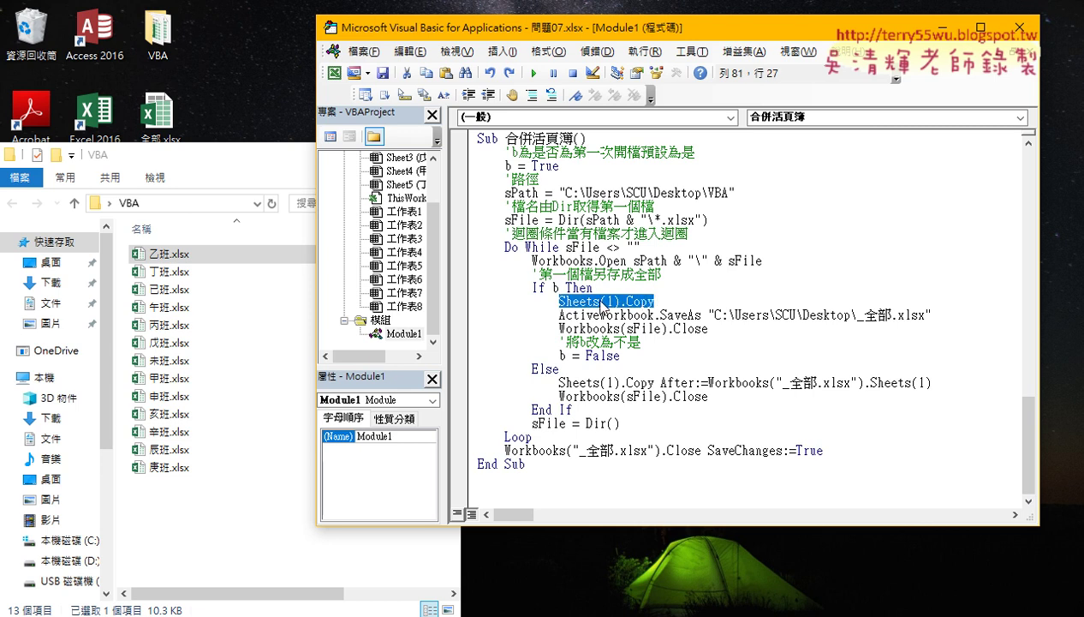
Open the 乙班.xlsx class workbook to inspect its sheet, then close it
{"action": "double_click", "coordinate": [171, 254]}
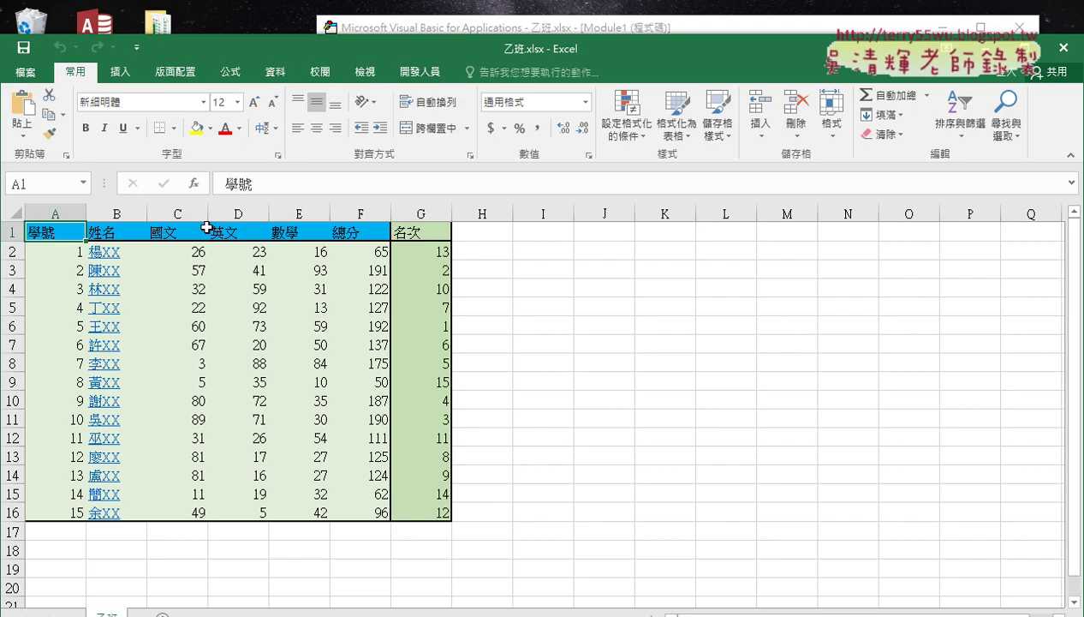
{"action": "left_click_drag", "start_coordinate": [257, 53], "coordinate": [283, 29]}
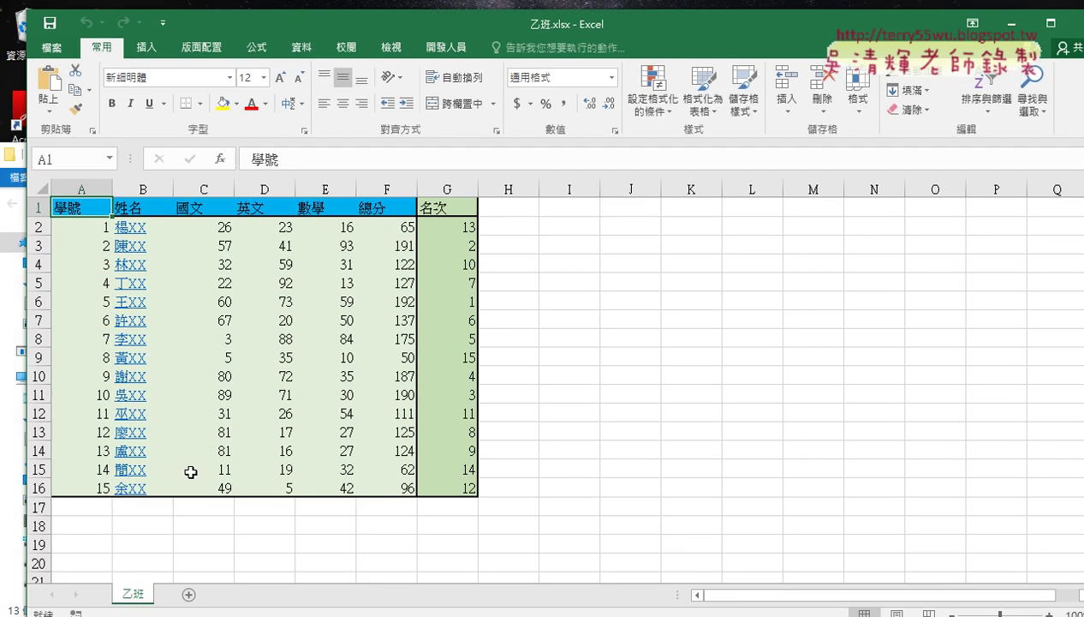
{"action": "right_click", "coordinate": [141, 597]}
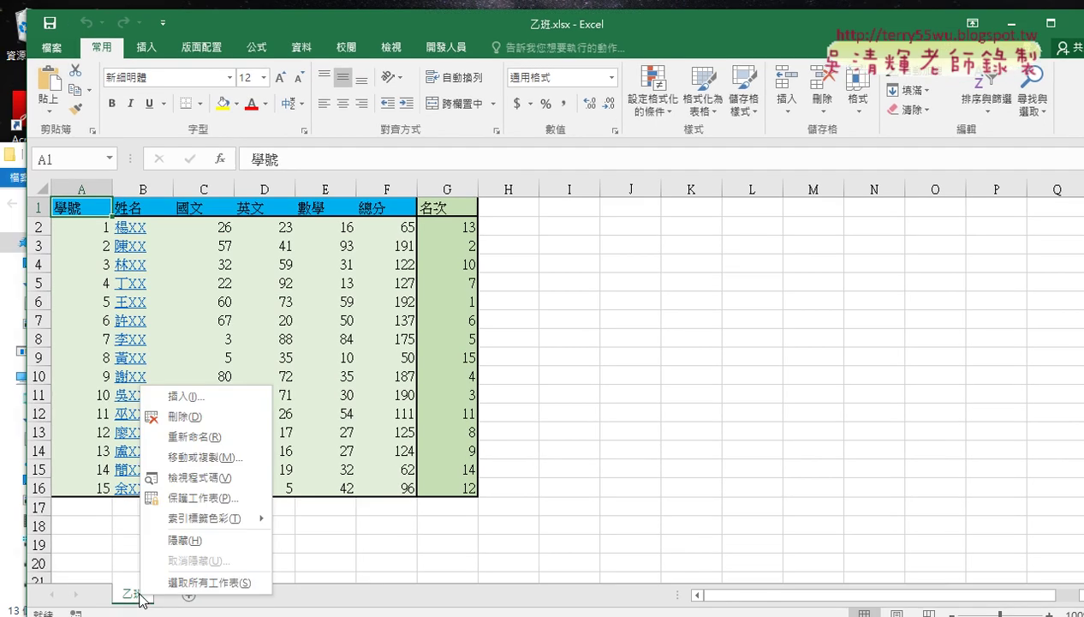
{"action": "left_click_drag", "start_coordinate": [891, 34], "coordinate": [785, 34]}
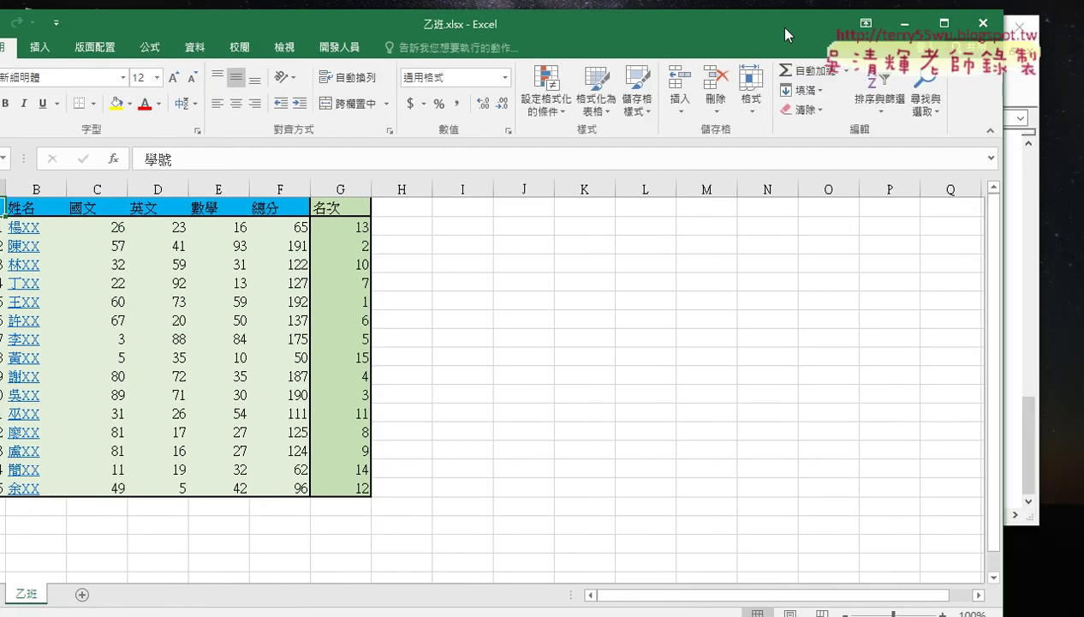
{"action": "left_click", "coordinate": [980, 22]}
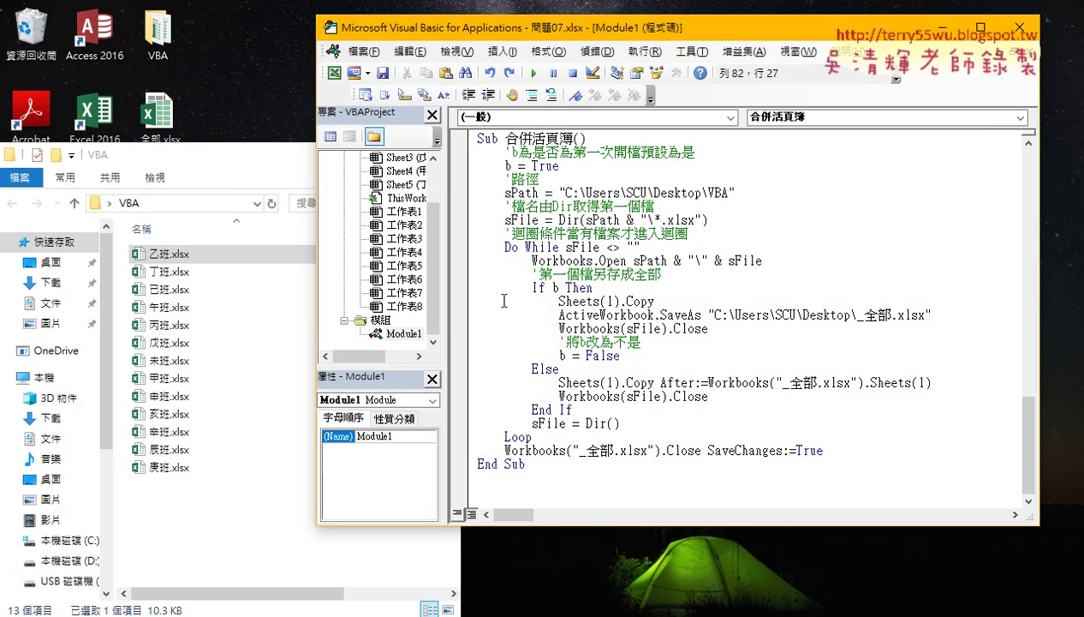
Break on the Do While line, run, and step twice so 丁班.xlsx opens beside the code
{"action": "left_click", "coordinate": [460, 246]}
{"action": "left_click", "coordinate": [534, 73]}
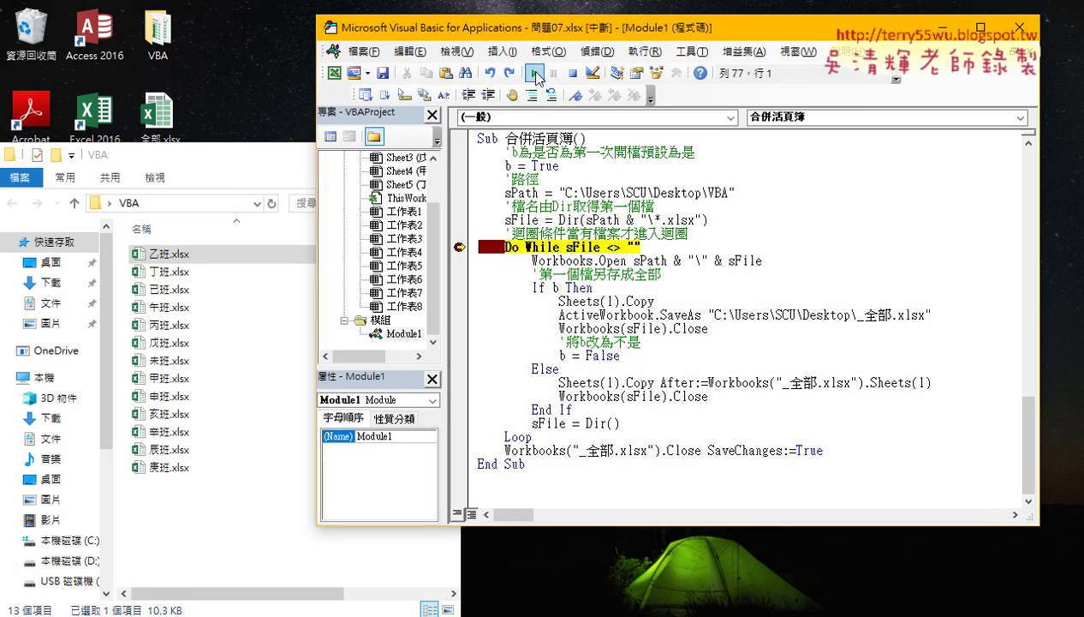
{"action": "mouse_move", "coordinate": [538, 219]}
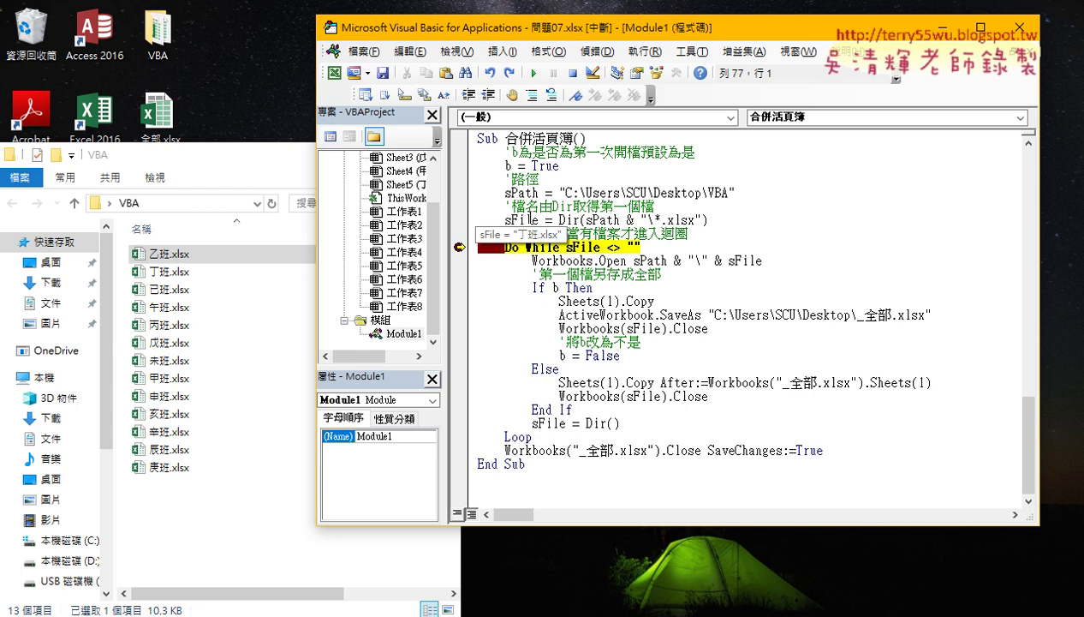
{"action": "key", "text": "F8"}
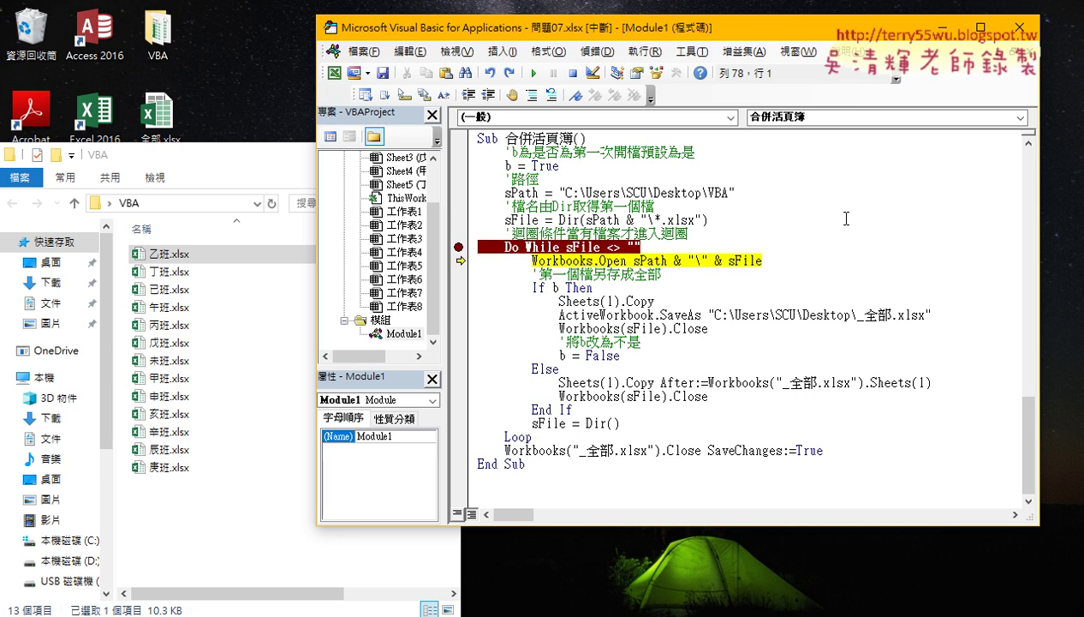
{"action": "key", "text": "F8"}
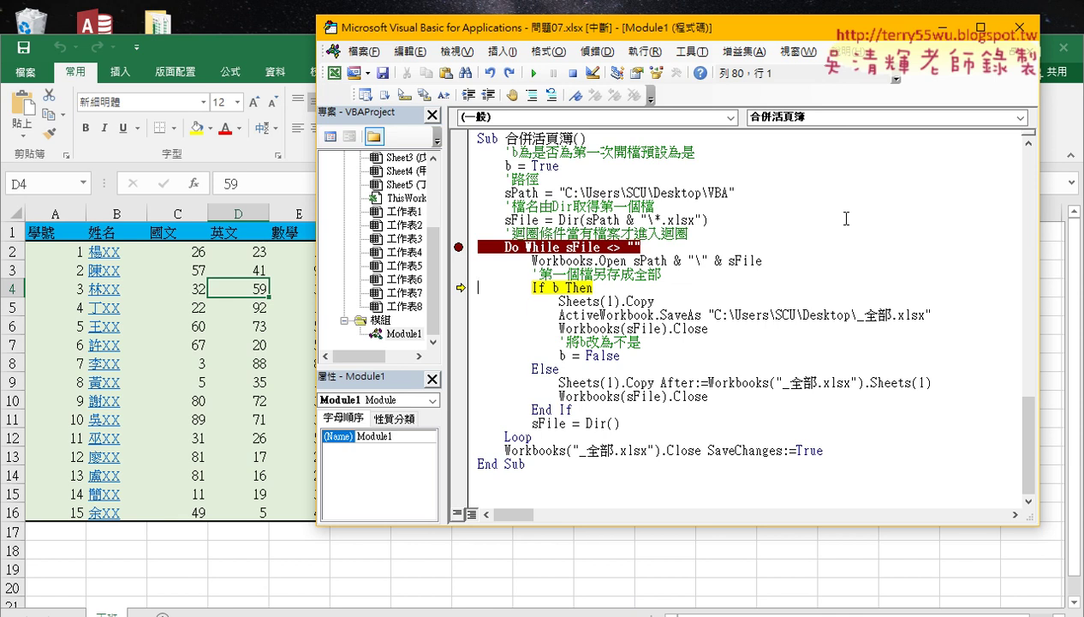
{"action": "left_click_drag", "start_coordinate": [286, 46], "coordinate": [294, 71]}
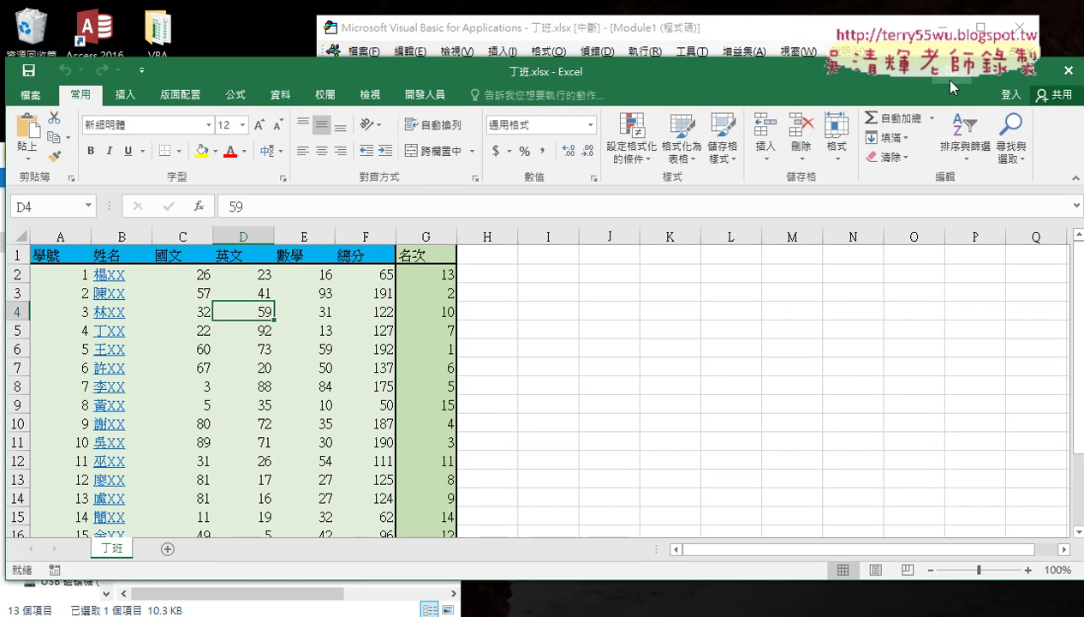
{"action": "left_click_drag", "start_coordinate": [939, 76], "coordinate": [907, 75]}
{"action": "left_click_drag", "start_coordinate": [1059, 132], "coordinate": [731, 132]}
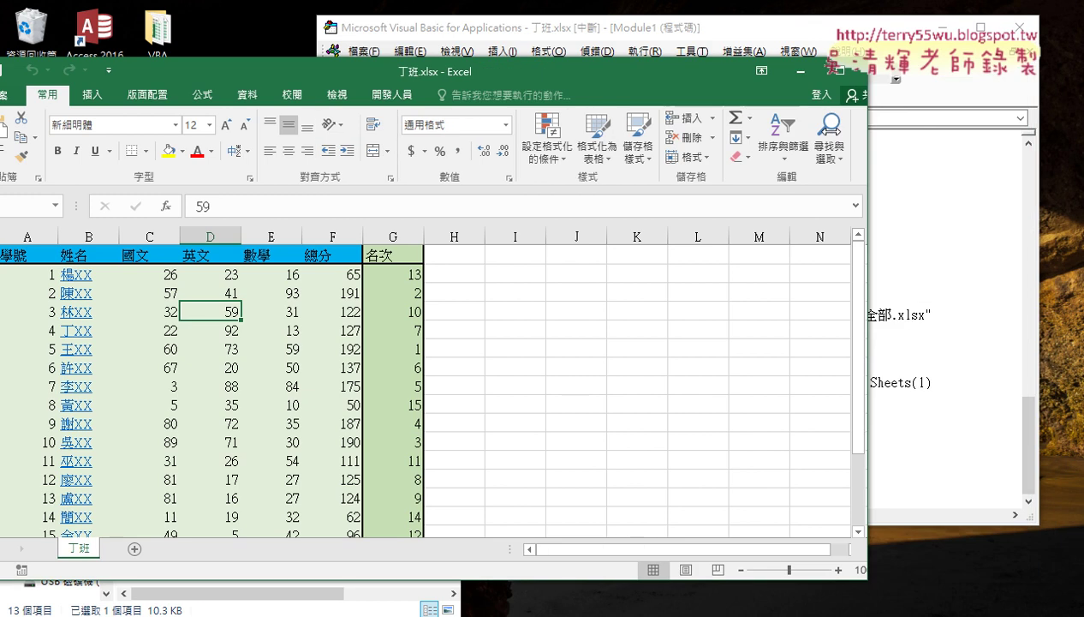
{"action": "left_click_drag", "start_coordinate": [252, 72], "coordinate": [380, 67]}
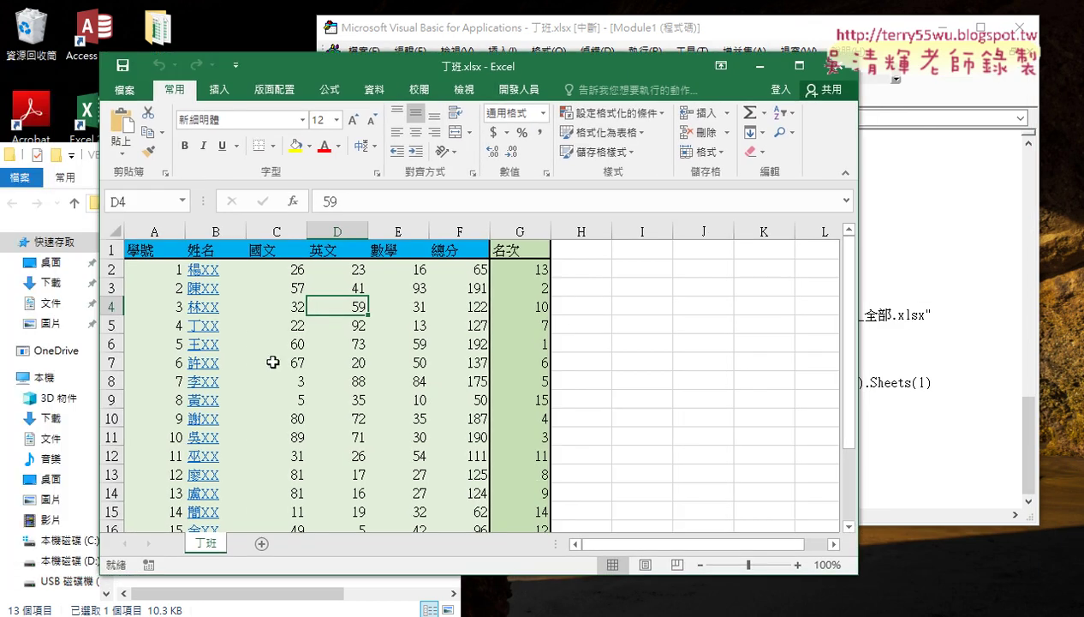
Step through Sheets(1).Copy so the 丁班 sheet lands in a new workbook
{"action": "key", "text": "alt+F11"}
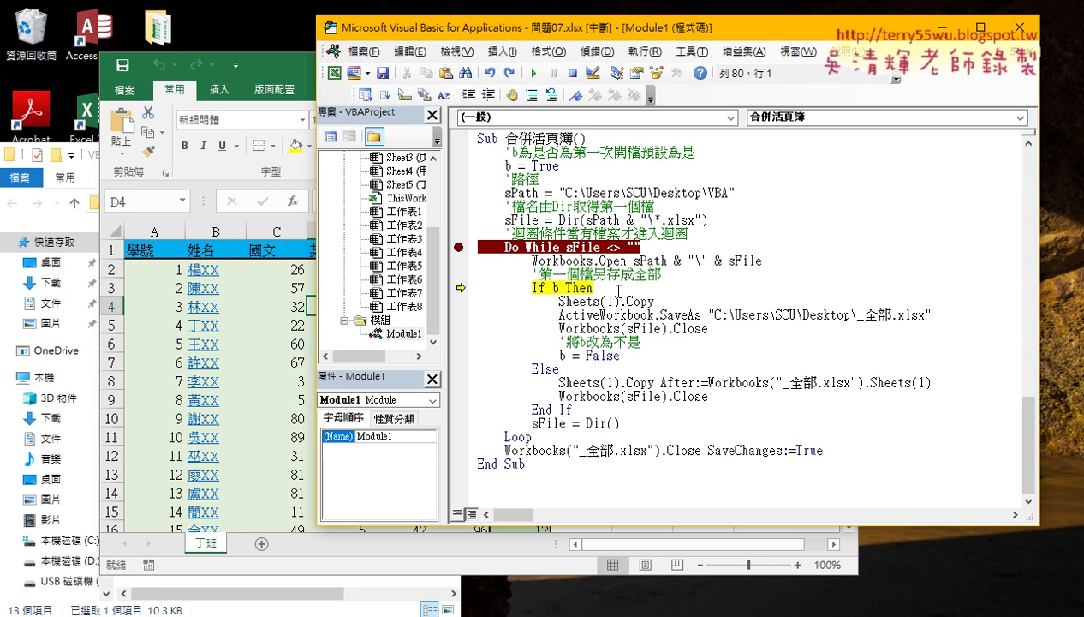
{"action": "key", "text": "F8"}
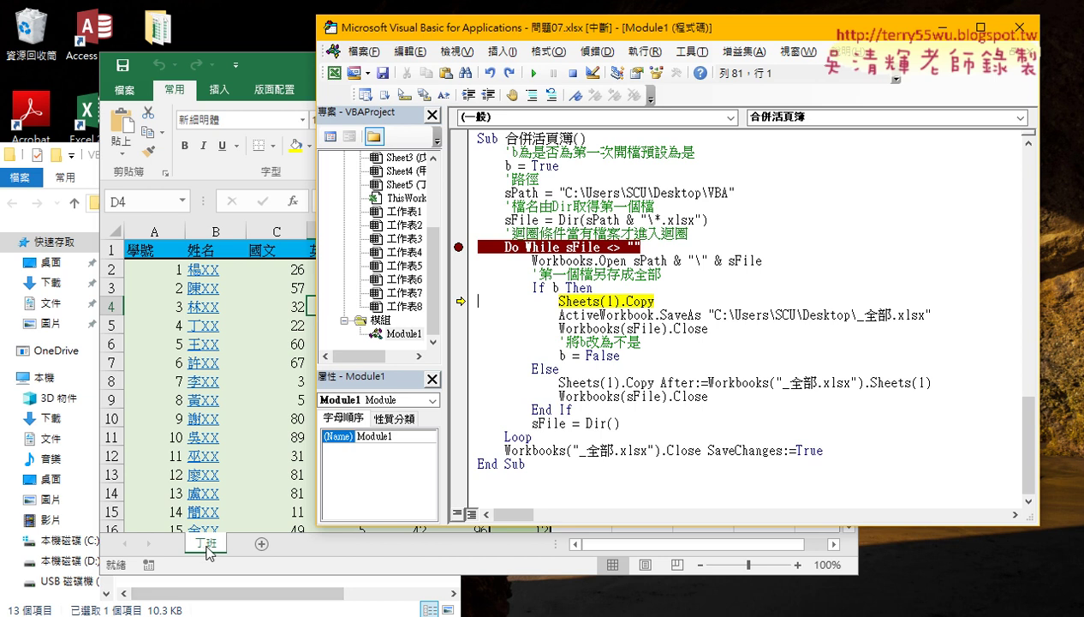
{"action": "left_click", "coordinate": [607, 301]}
{"action": "double_click", "coordinate": [607, 301]}
{"action": "key", "text": "F8"}
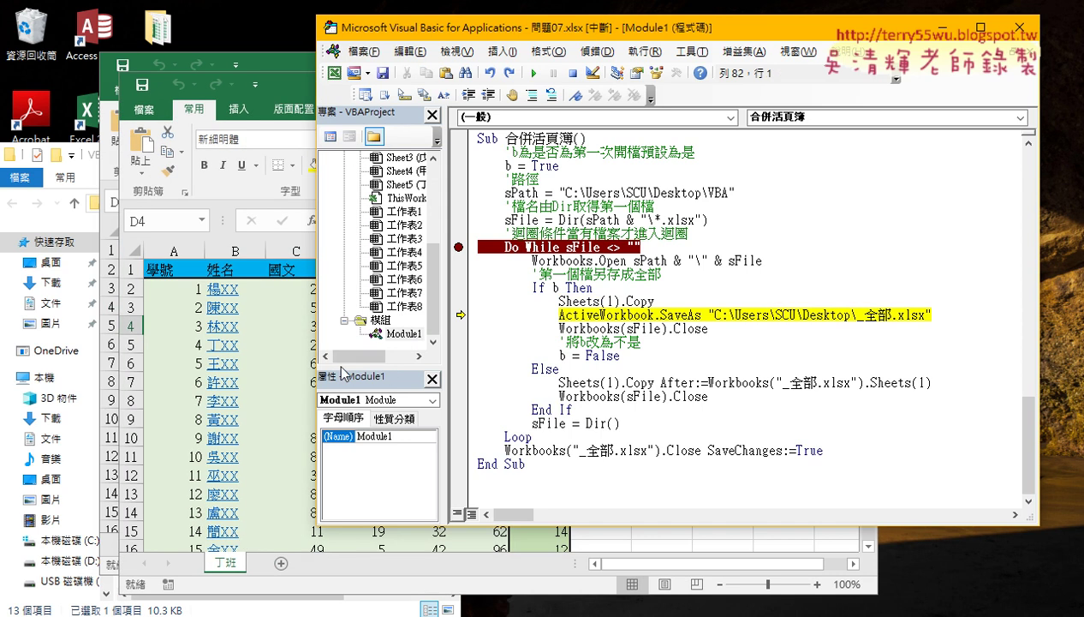
{"action": "left_click", "coordinate": [298, 88]}
{"action": "left_click_drag", "start_coordinate": [296, 88], "coordinate": [205, 82]}
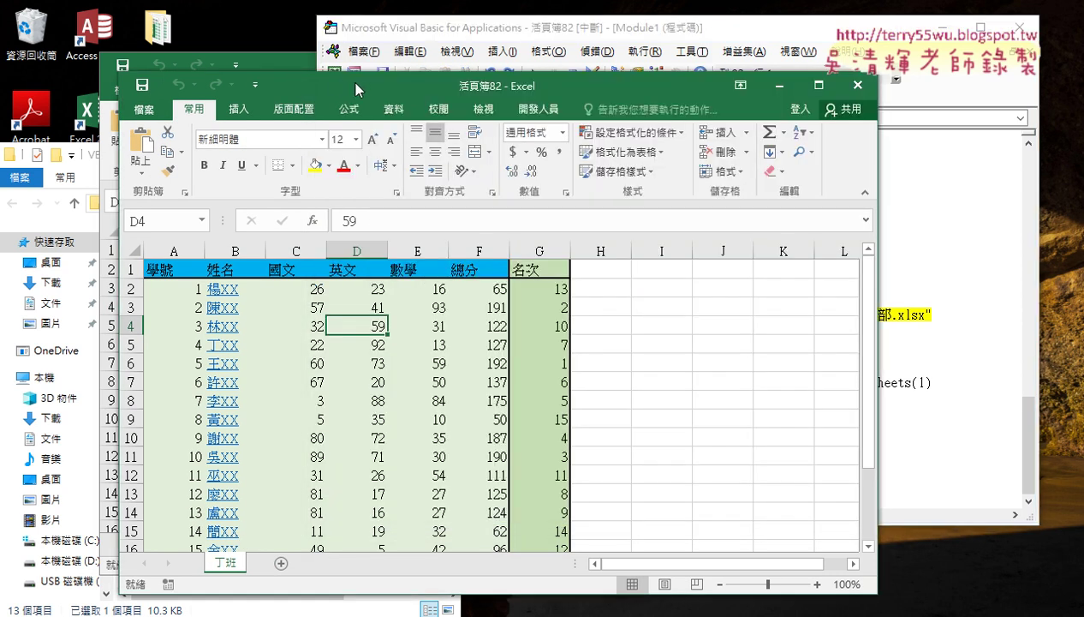
Step the SaveAs line that saves the new workbook as _全部.xlsx on the Desktop
{"action": "left_click", "coordinate": [715, 33]}
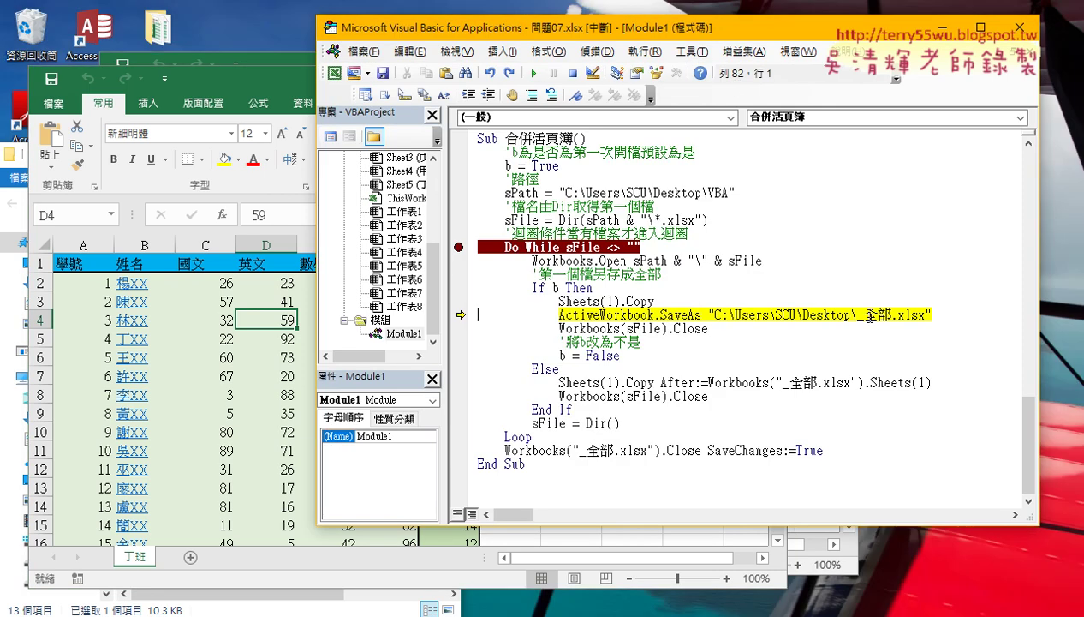
{"action": "left_click_drag", "start_coordinate": [853, 315], "coordinate": [716, 315]}
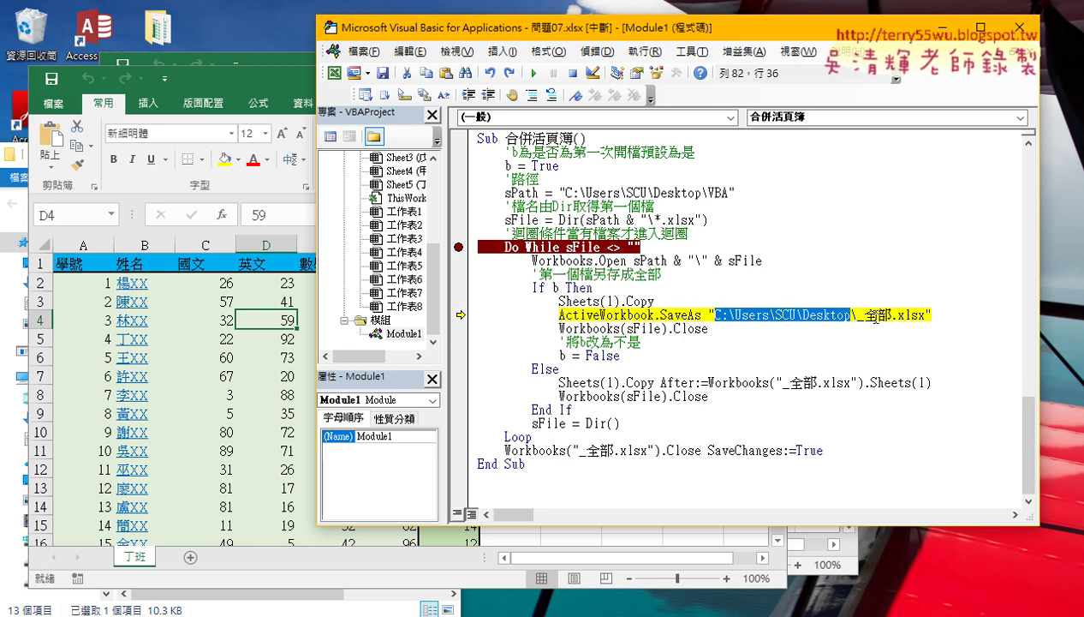
{"action": "left_click", "coordinate": [851, 315]}
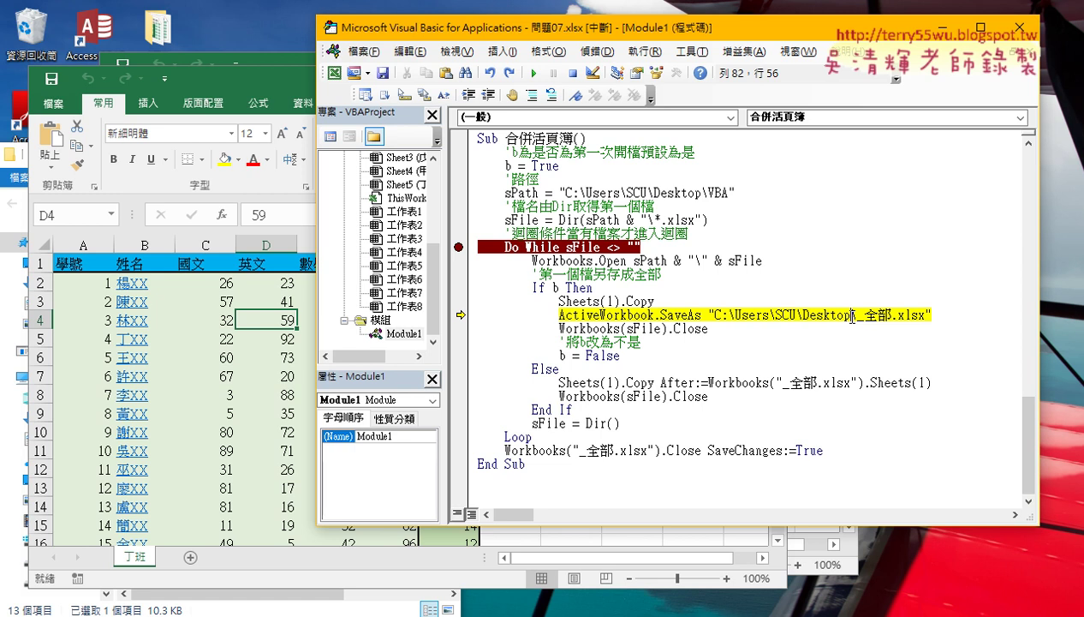
{"action": "key", "text": "F8"}
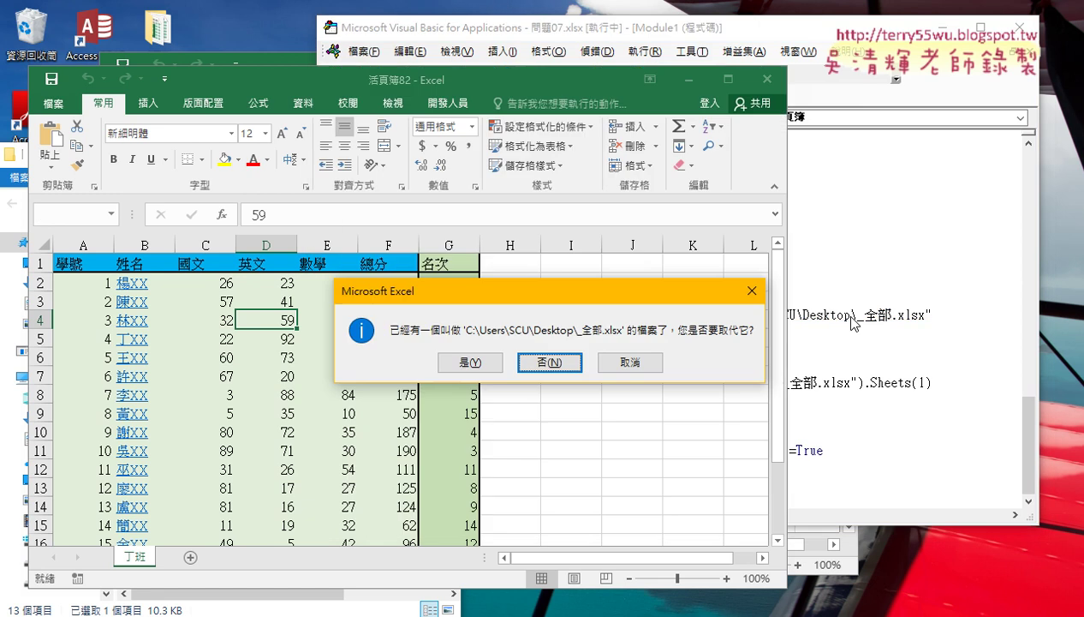
Confirm replacing _全部.xlsx, then compare the _全部.xlsx and 丁班.xlsx windows before returning to the code
{"action": "left_click", "coordinate": [467, 361]}
{"action": "left_click", "coordinate": [784, 329]}
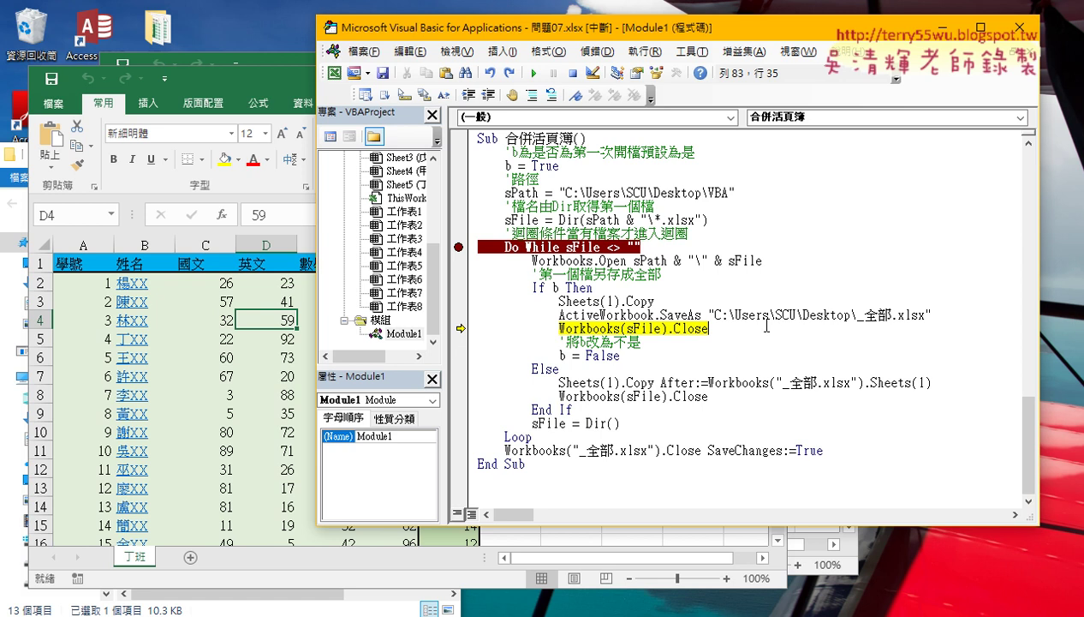
{"action": "mouse_move", "coordinate": [632, 328]}
{"action": "left_click", "coordinate": [261, 77]}
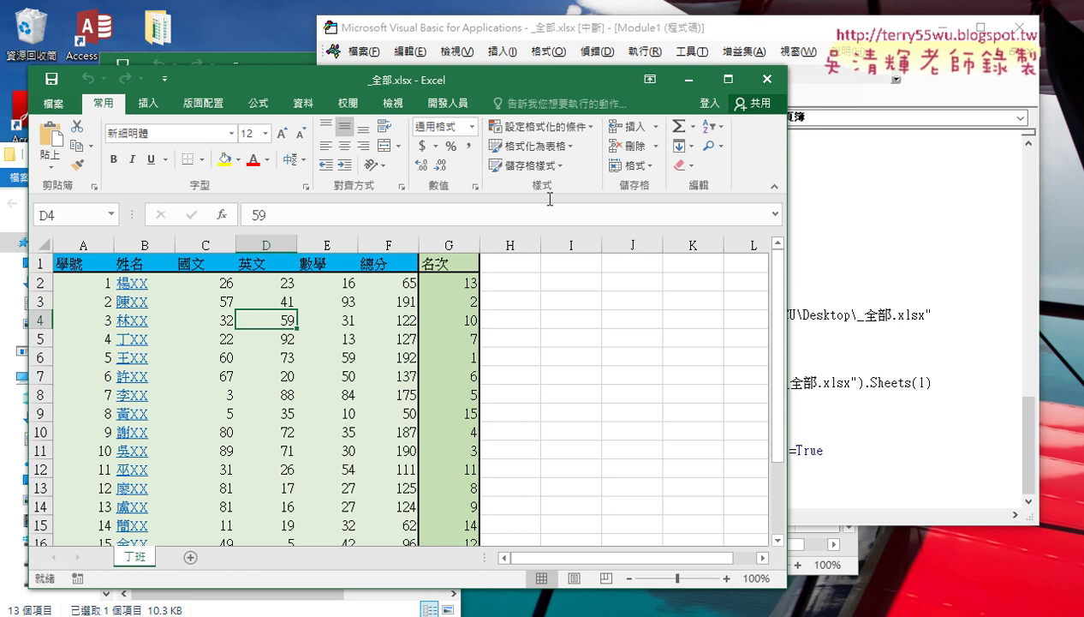
{"action": "left_click", "coordinate": [289, 64]}
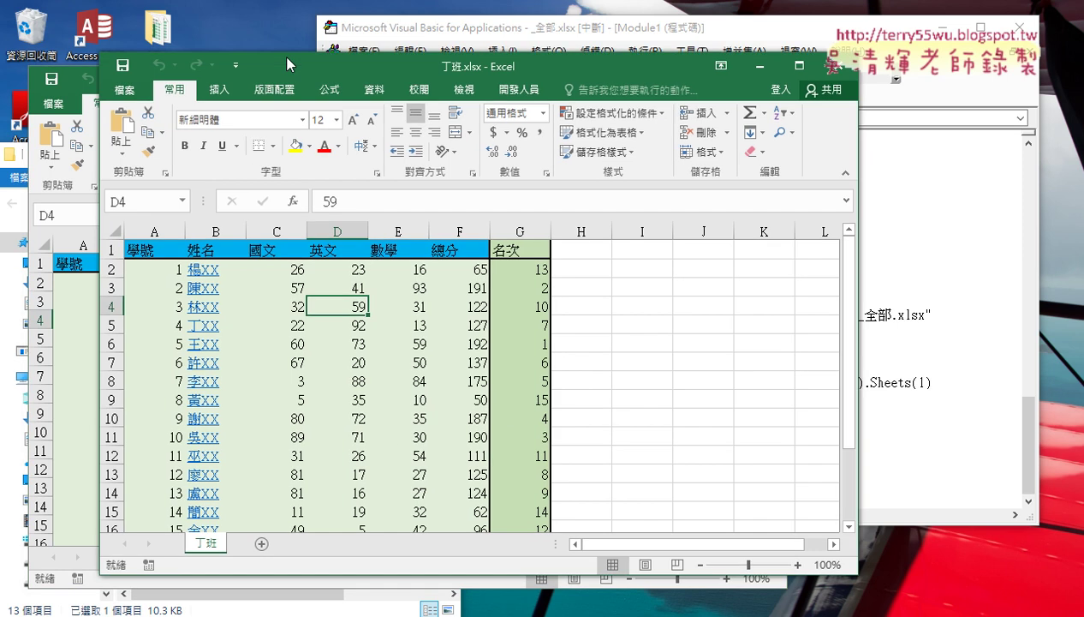
{"action": "left_click", "coordinate": [81, 91]}
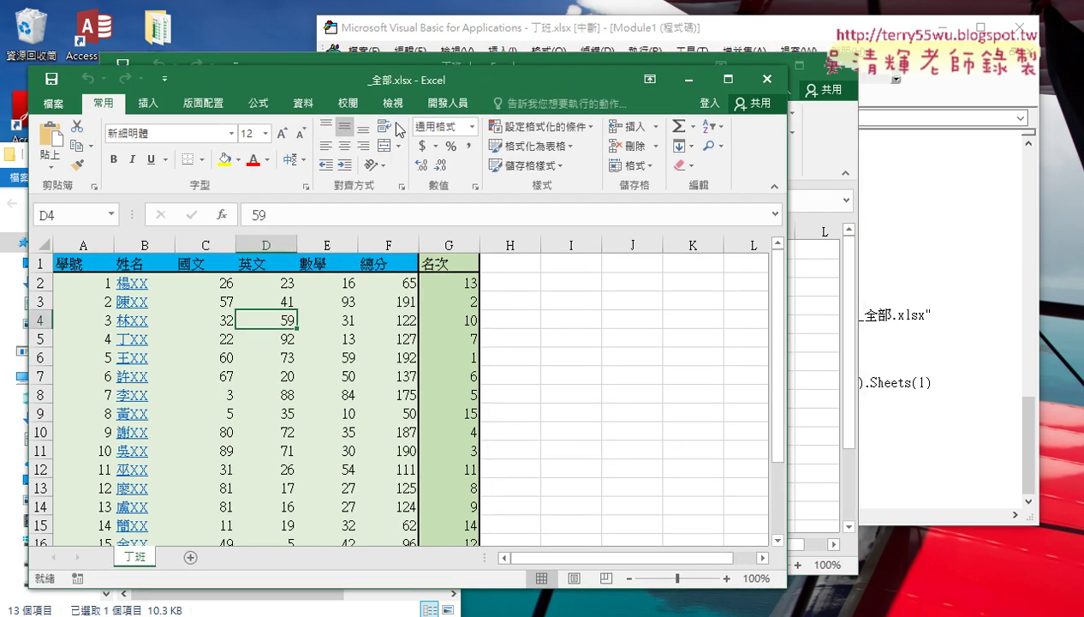
{"action": "left_click", "coordinate": [926, 339]}
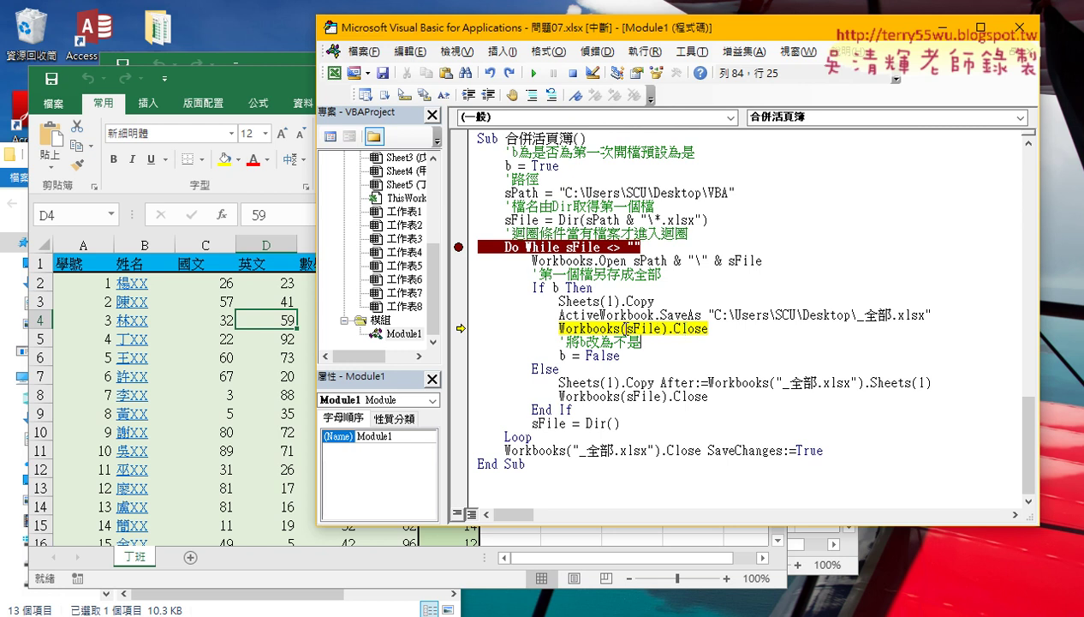
Check the open Excel windows, with _全部.xlsx brought forward, before returning to the code
{"action": "left_click", "coordinate": [237, 75]}
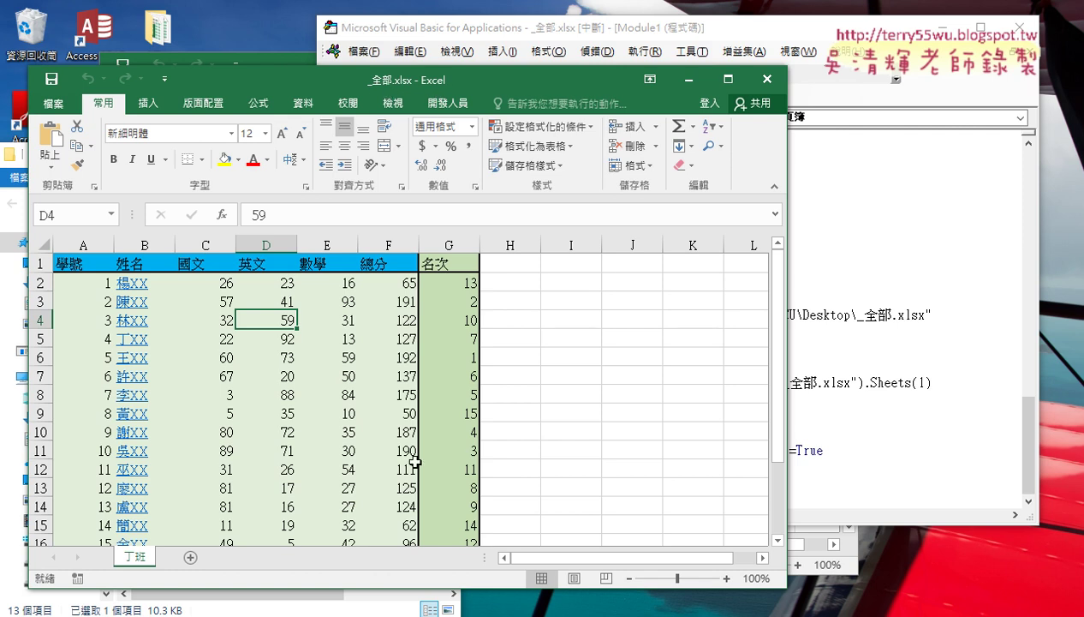
{"action": "left_click", "coordinate": [414, 615]}
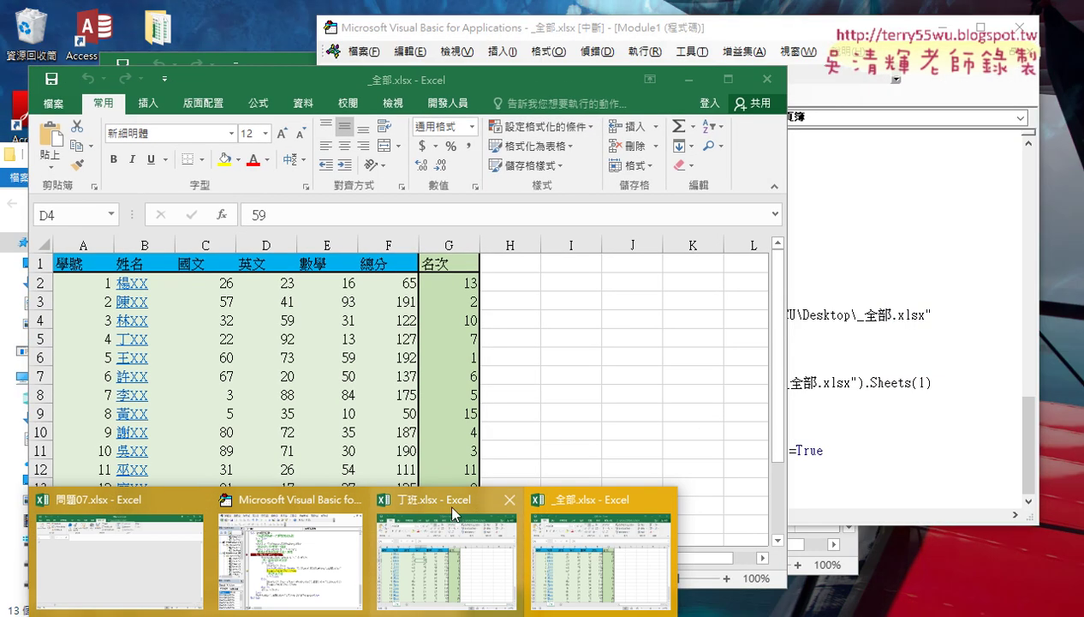
{"action": "left_click", "coordinate": [995, 341]}
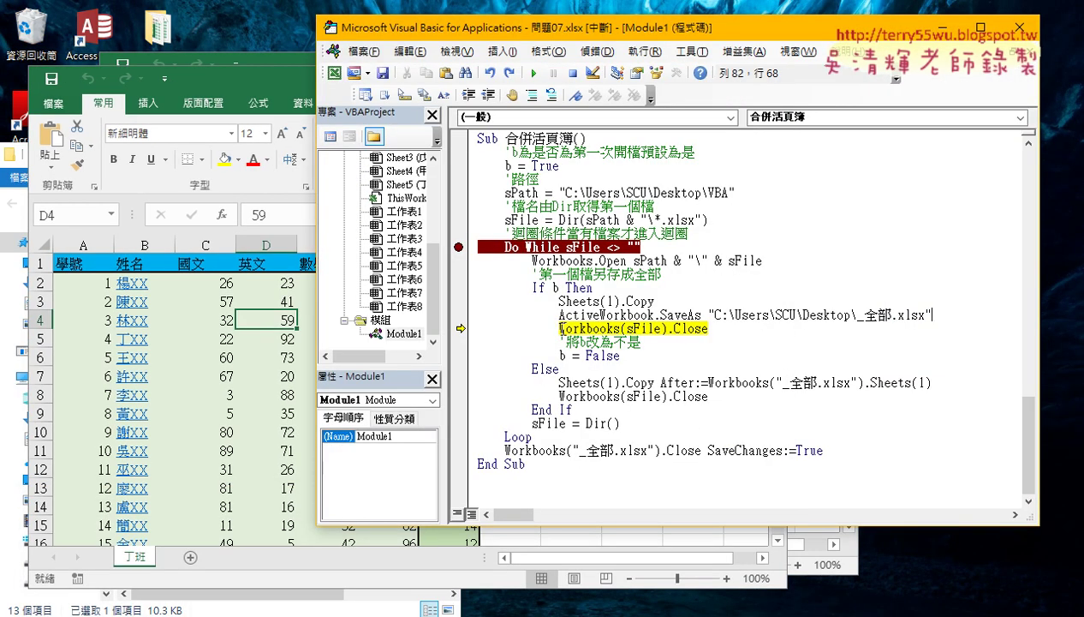
Inspect sFile in the Workbooks(sFile).Close line, then run it to close 丁班.xlsx
{"action": "left_click_drag", "start_coordinate": [559, 328], "coordinate": [619, 329]}
{"action": "mouse_move", "coordinate": [634, 329]}
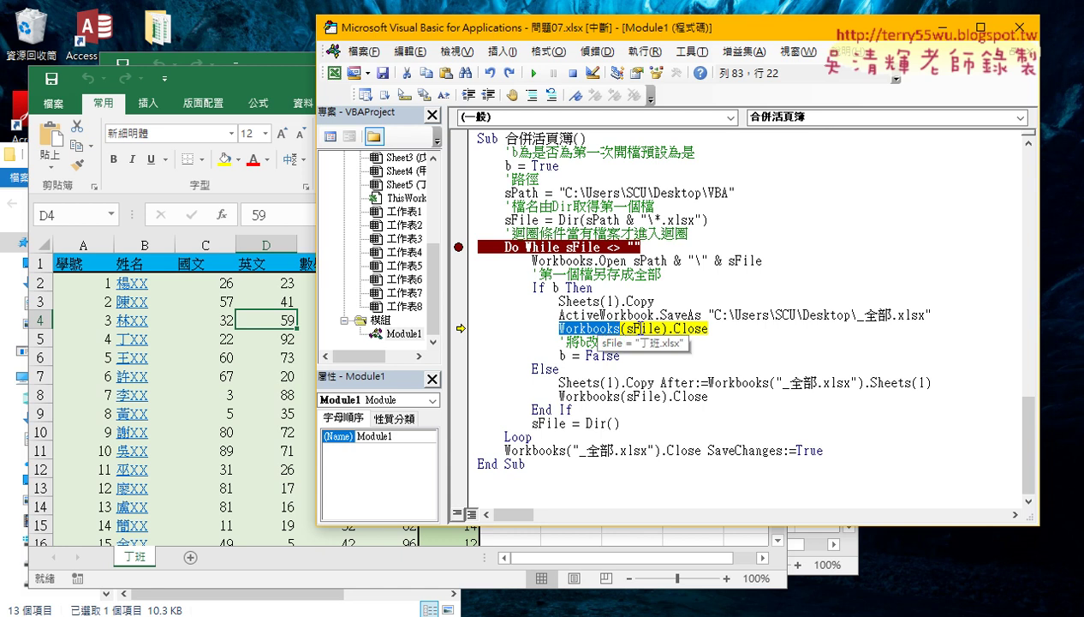
{"action": "left_click_drag", "start_coordinate": [626, 328], "coordinate": [660, 328]}
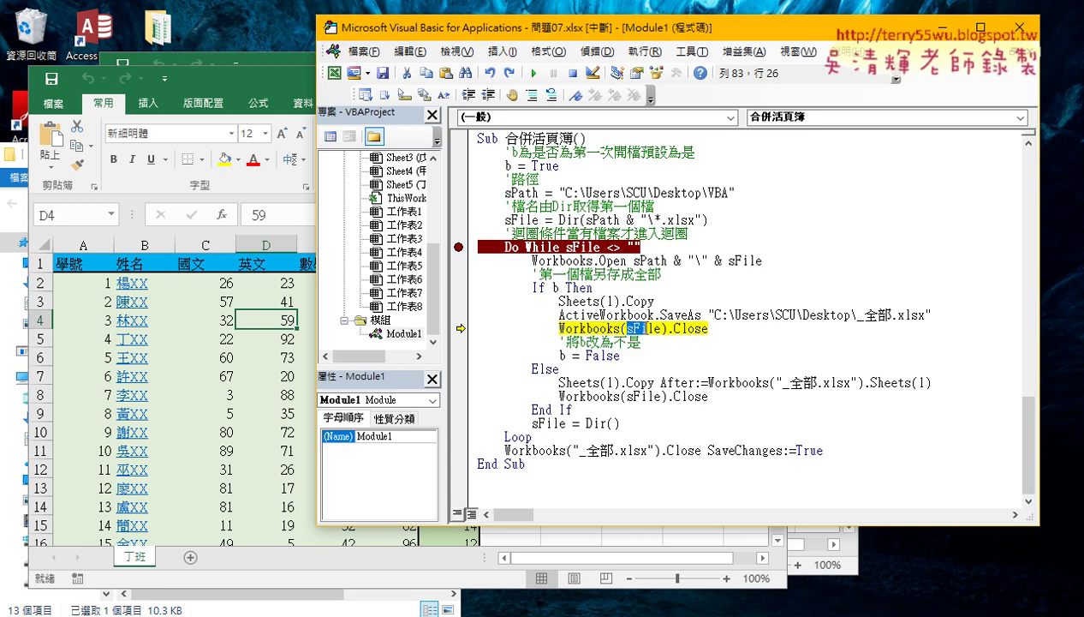
{"action": "left_click", "coordinate": [747, 328]}
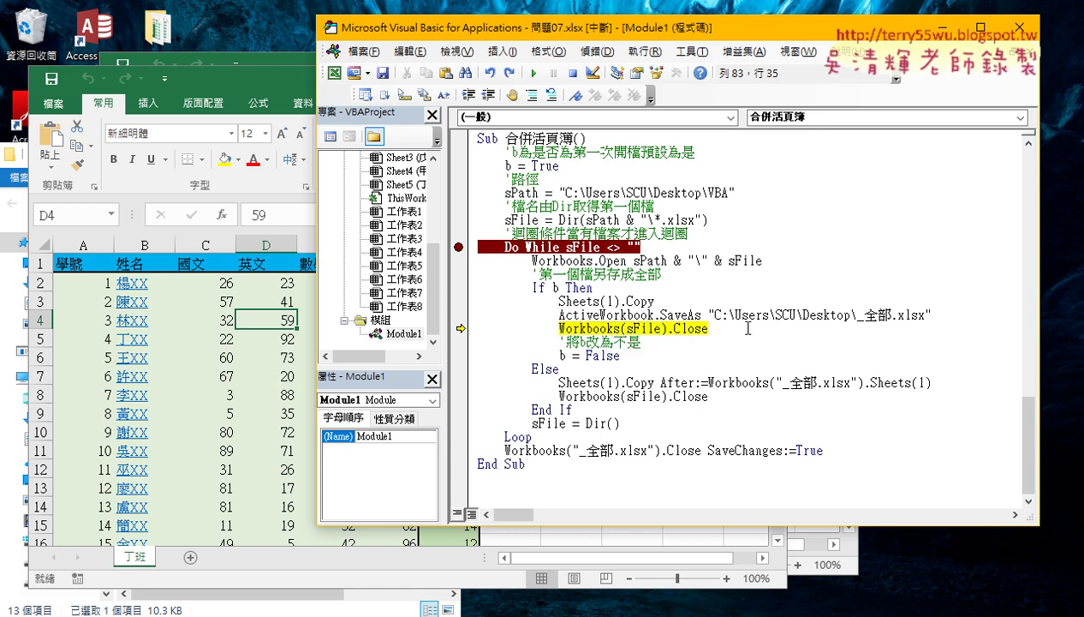
{"action": "key", "text": "F8"}
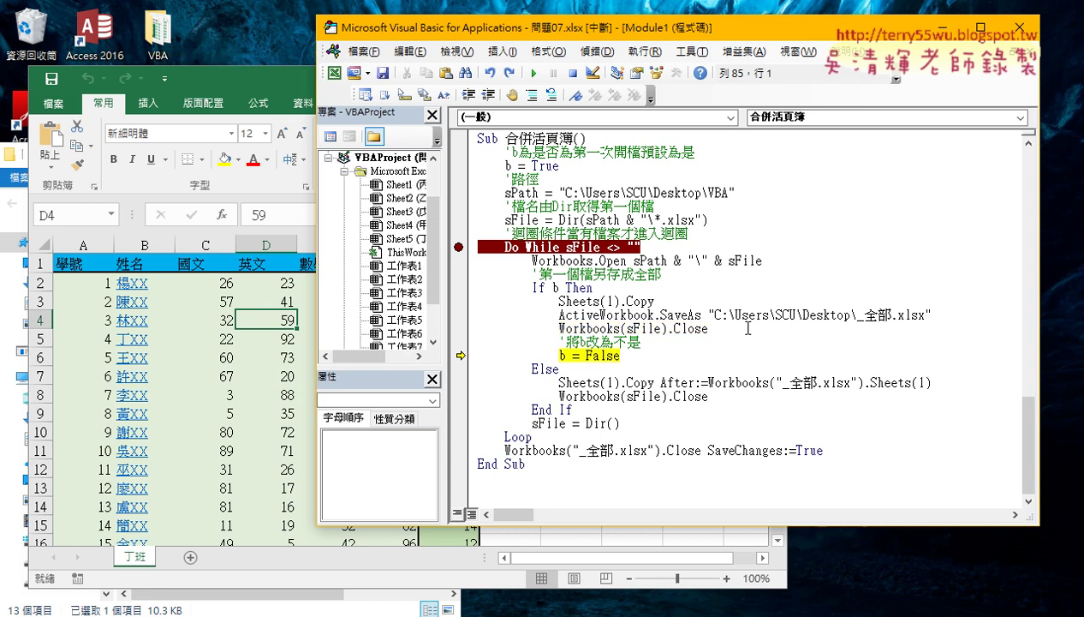
{"action": "mouse_move", "coordinate": [352, 615]}
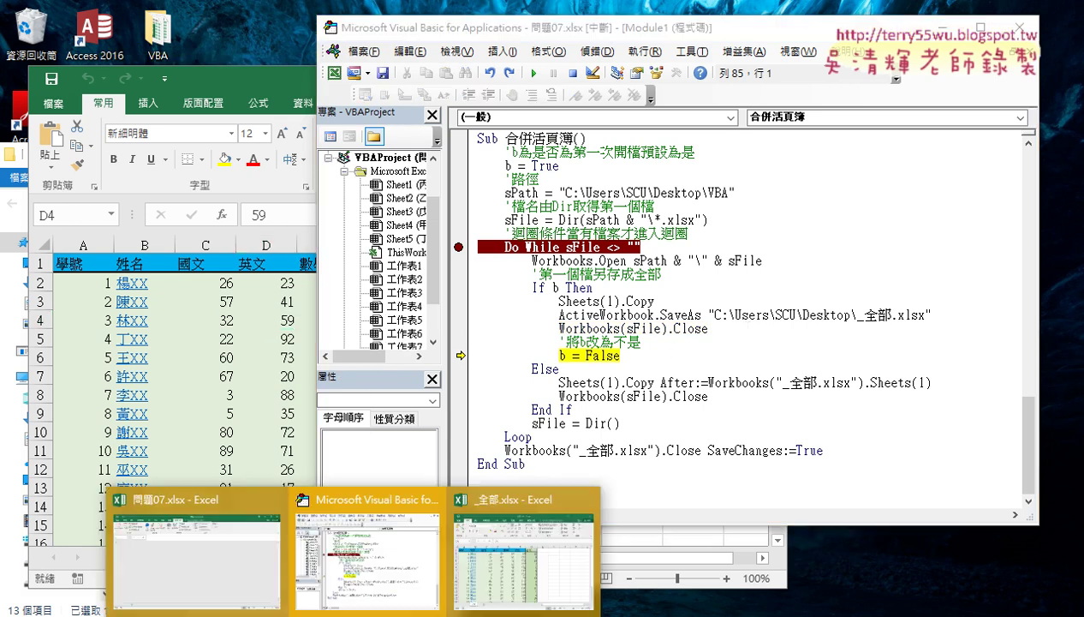
Annotate the b = True and b = False lines in red to explain the first-file flag
{"action": "left_click", "coordinate": [786, 256]}
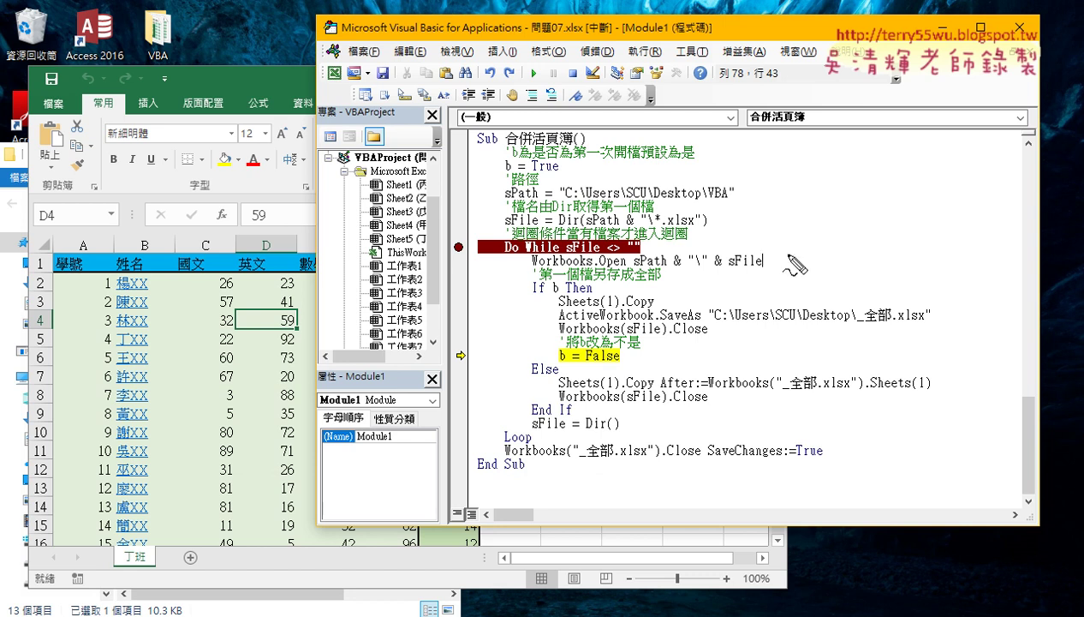
{"action": "left_click_drag", "start_coordinate": [548, 177], "coordinate": [563, 180]}
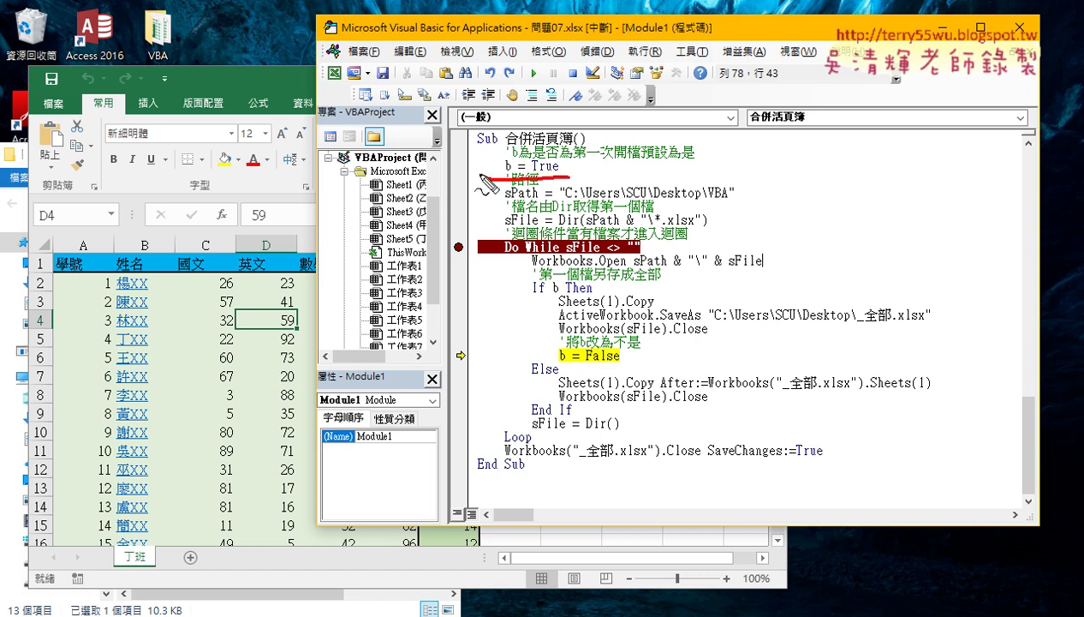
{"action": "mouse_move", "coordinate": [542, 297]}
{"action": "left_mouse_down"}
{"action": "mouse_move", "coordinate": [562, 332]}
{"action": "mouse_move", "coordinate": [623, 363]}
{"action": "left_mouse_up"}
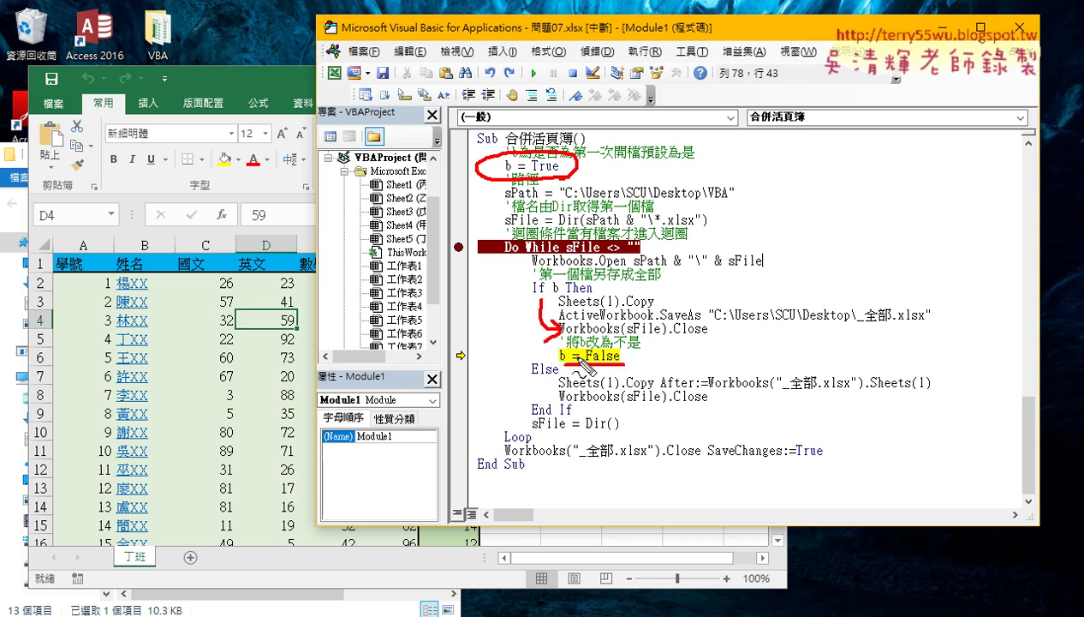
{"action": "key", "text": "Escape"}
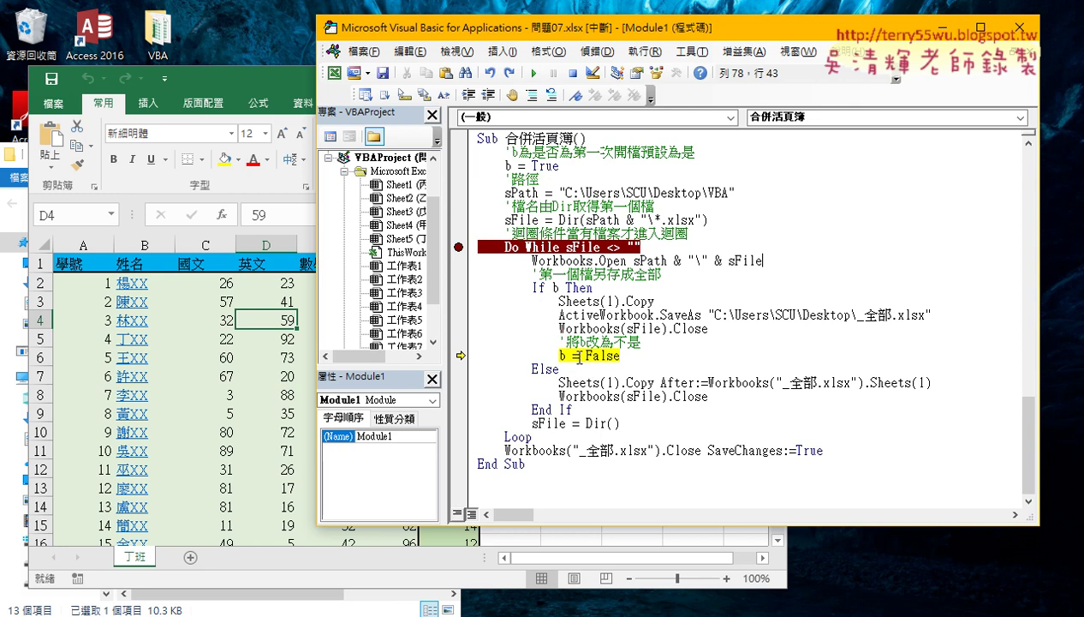
Step through b = False, End If and sFile = Dir() to load 丙班.xlsx and loop back
{"action": "left_click", "coordinate": [615, 353]}
{"action": "key", "text": "F8"}
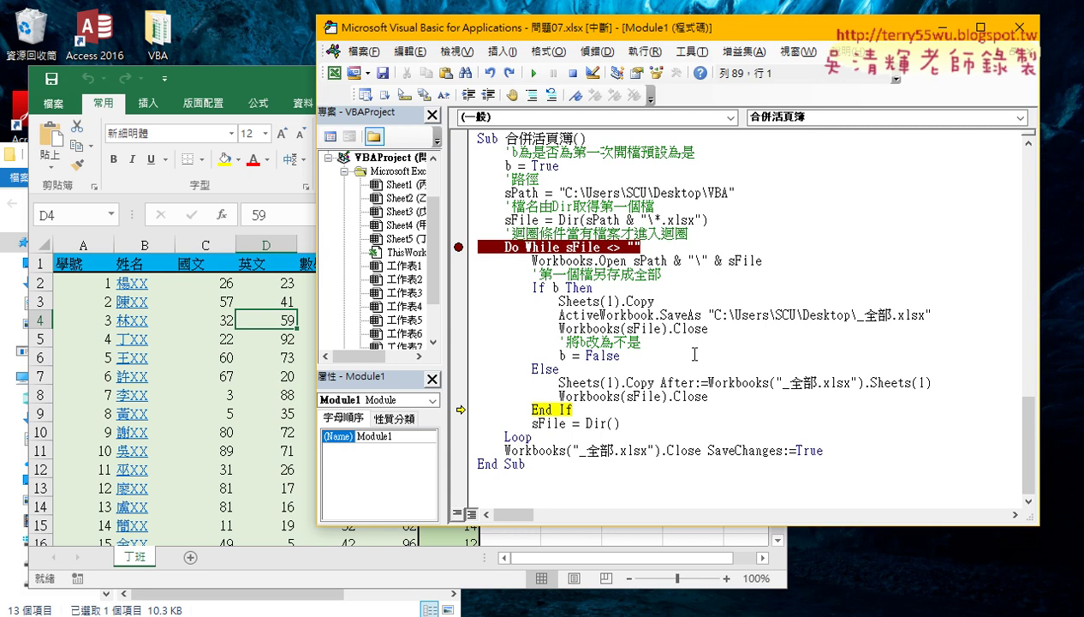
{"action": "key", "text": "F8"}
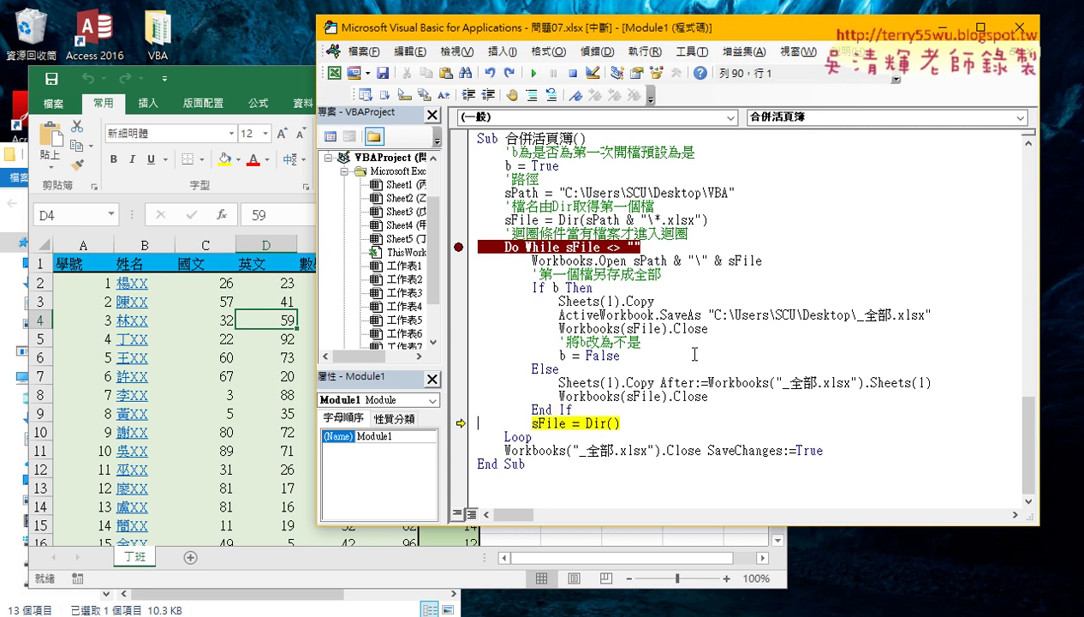
{"action": "key", "text": "F8"}
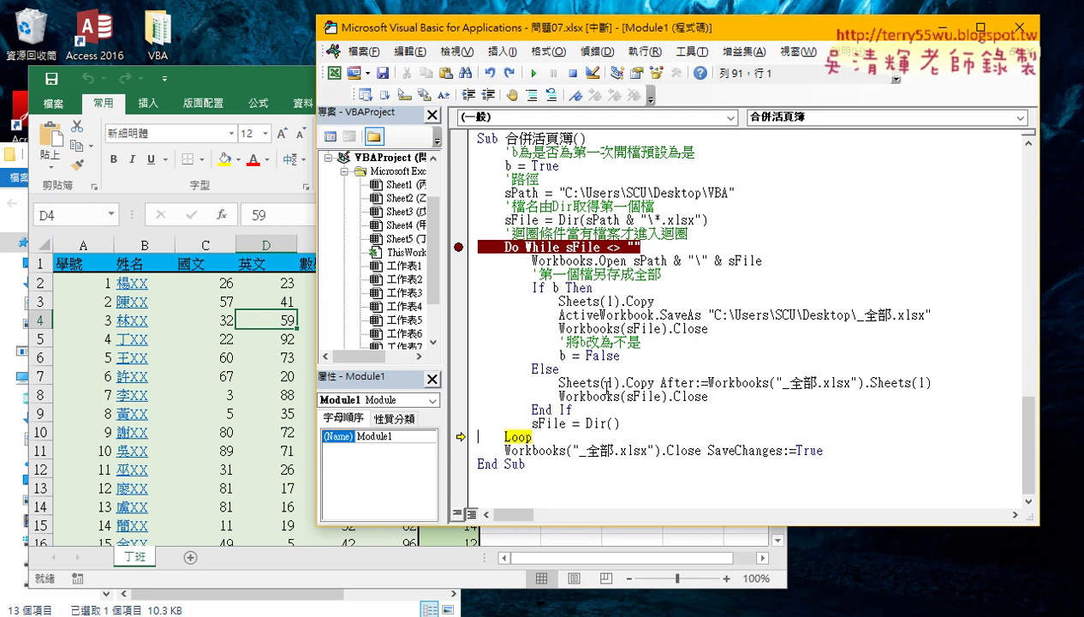
{"action": "mouse_move", "coordinate": [558, 425]}
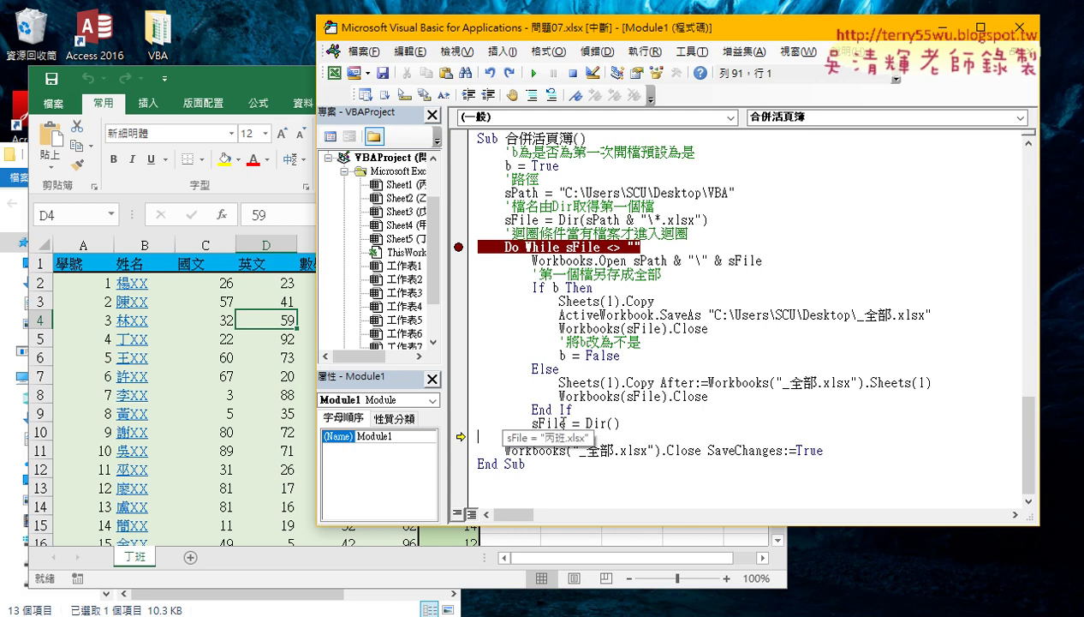
{"action": "key", "text": "F8"}
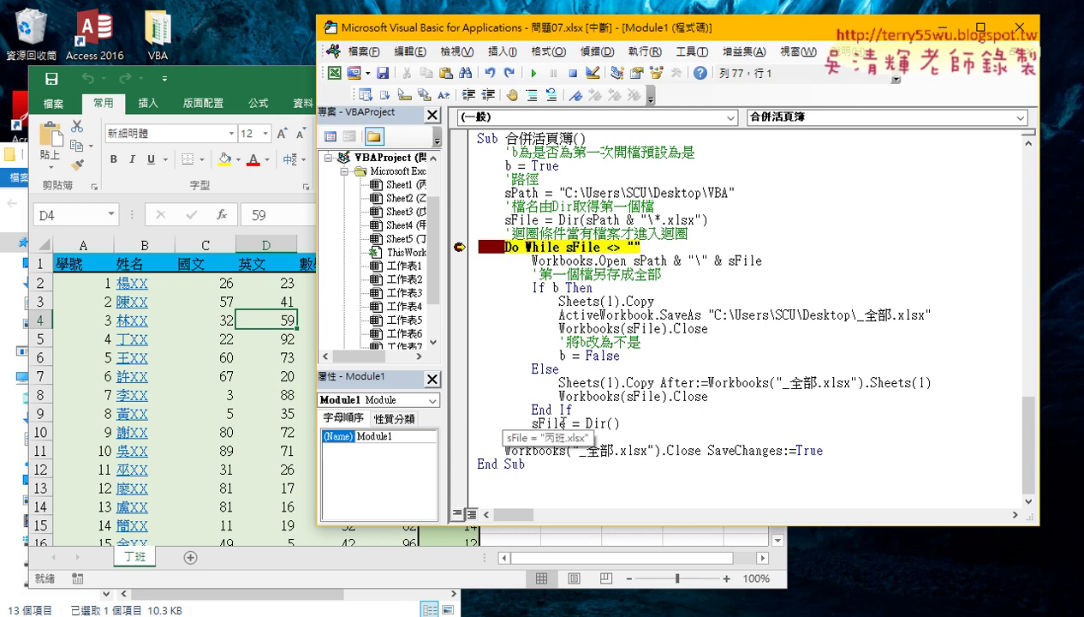
Step through Workbooks.Open, If b Then and Else to open 丙班.xlsx, halting at Sheets(1).Copy
{"action": "key", "text": "F8"}
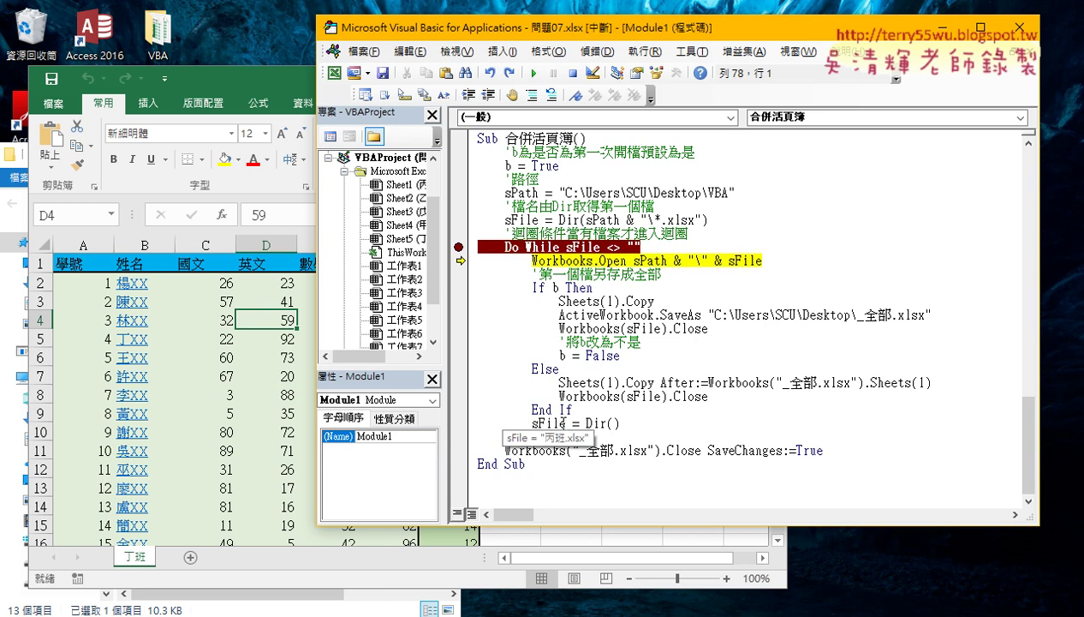
{"action": "key", "text": "F8"}
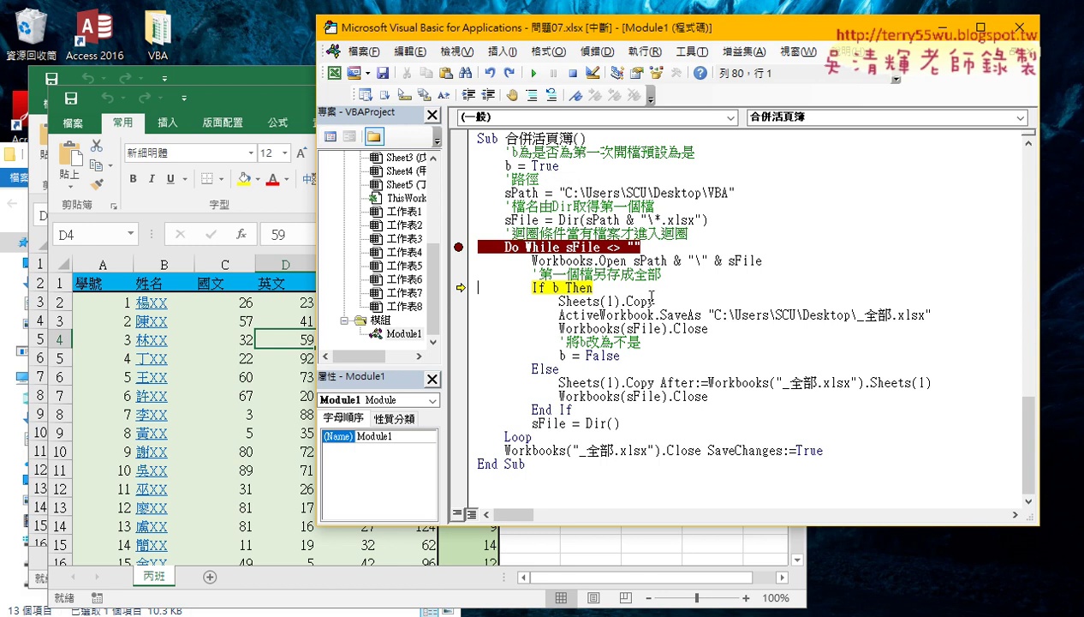
{"action": "key", "text": "F8"}
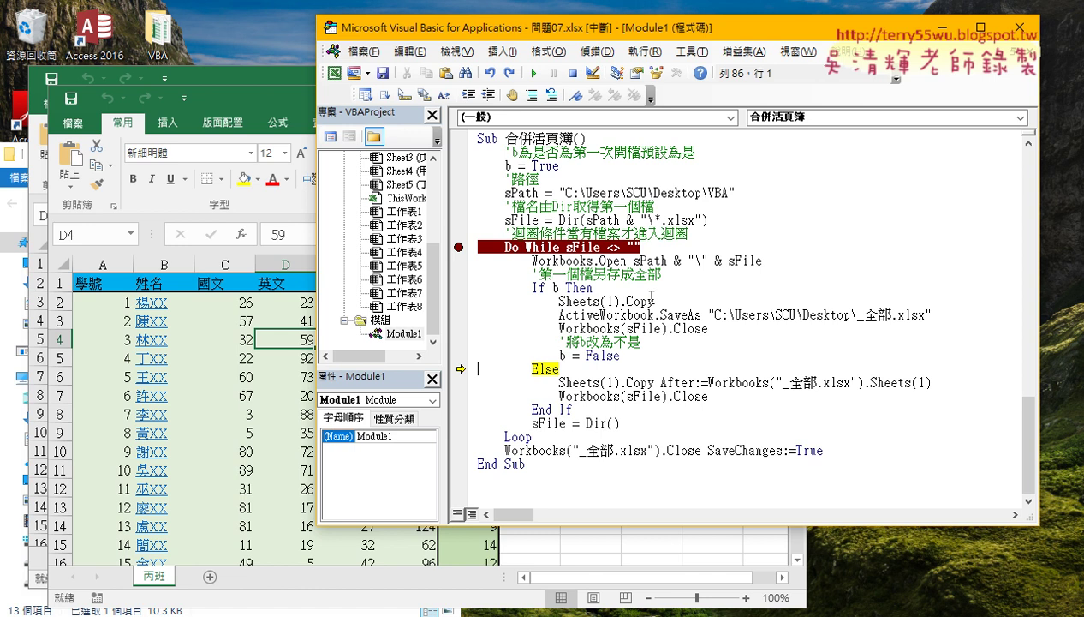
{"action": "key", "text": "F8"}
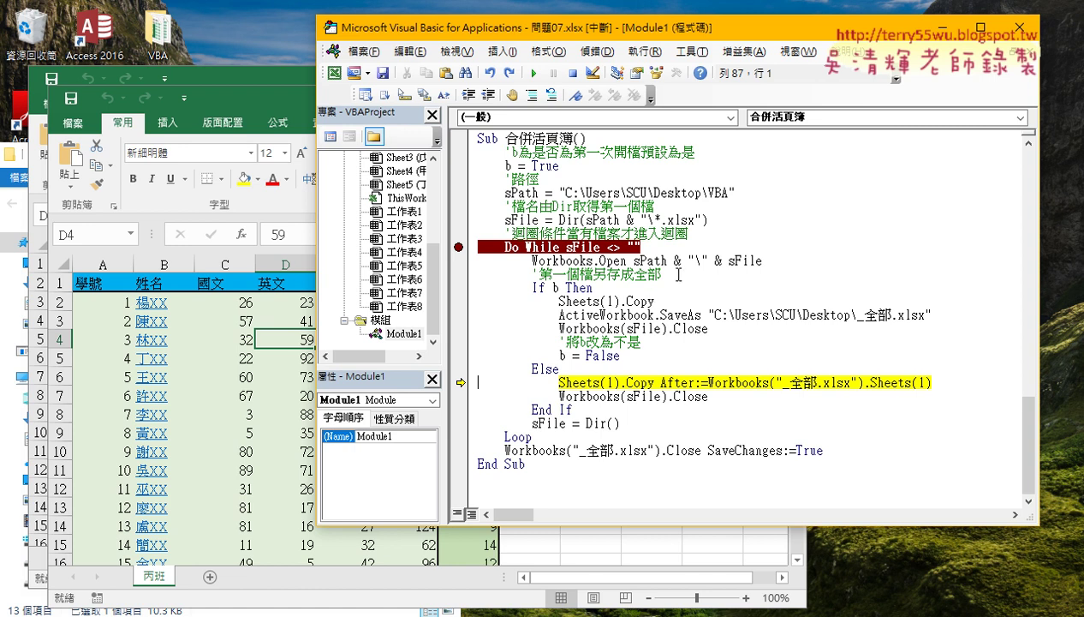
{"action": "left_click_drag", "start_coordinate": [655, 382], "coordinate": [558, 382]}
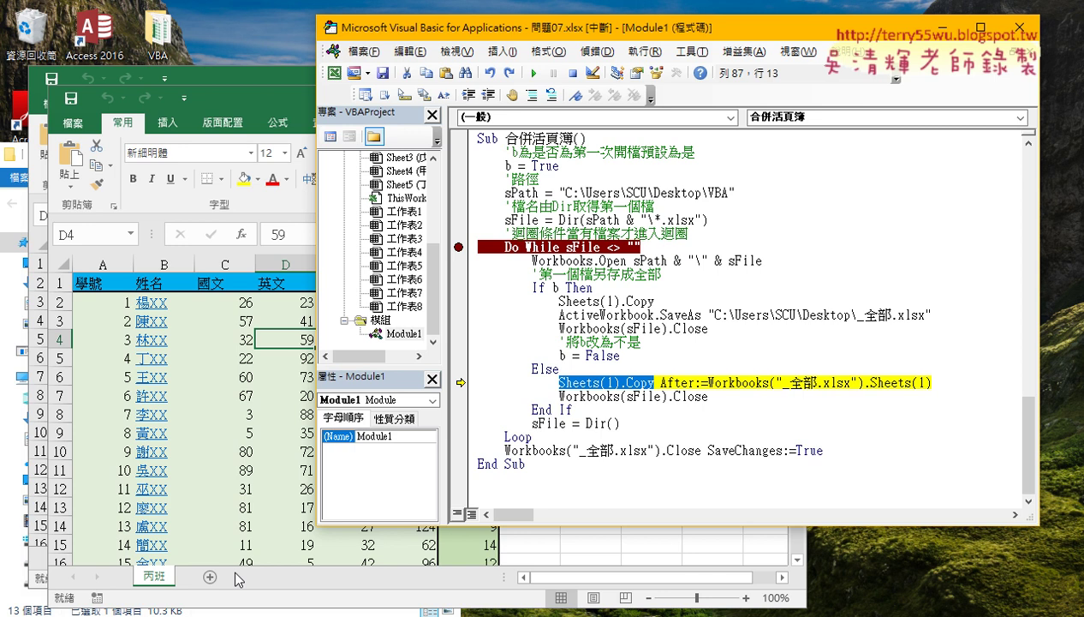
{"action": "mouse_move", "coordinate": [167, 590]}
{"action": "left_mouse_down"}
{"action": "mouse_move", "coordinate": [190, 584]}
{"action": "mouse_move", "coordinate": [175, 600]}
{"action": "left_mouse_up"}
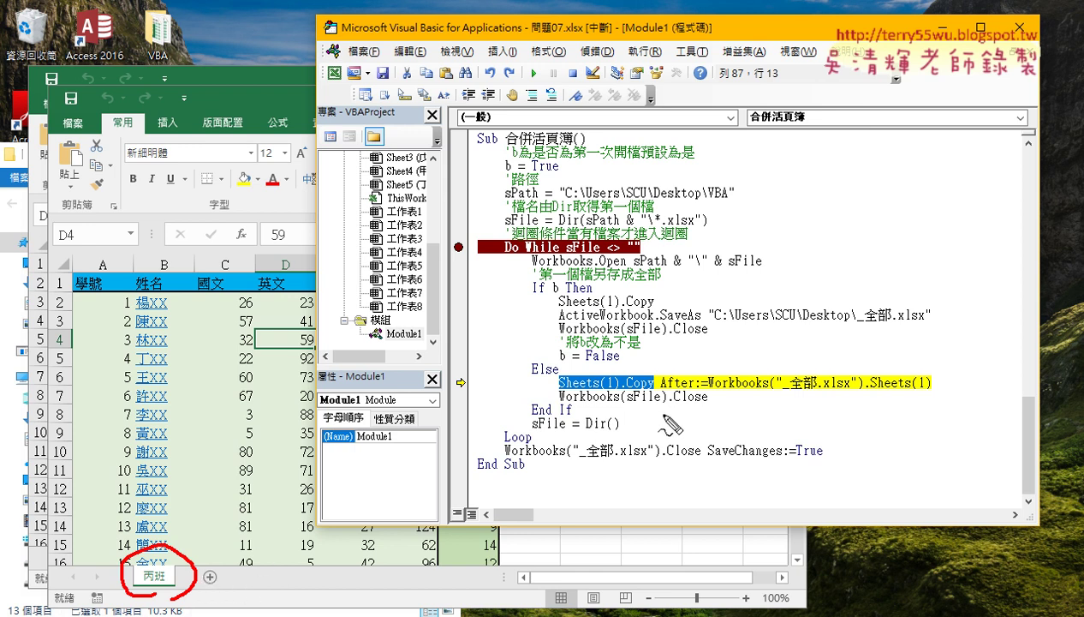
{"action": "key", "text": "Escape"}
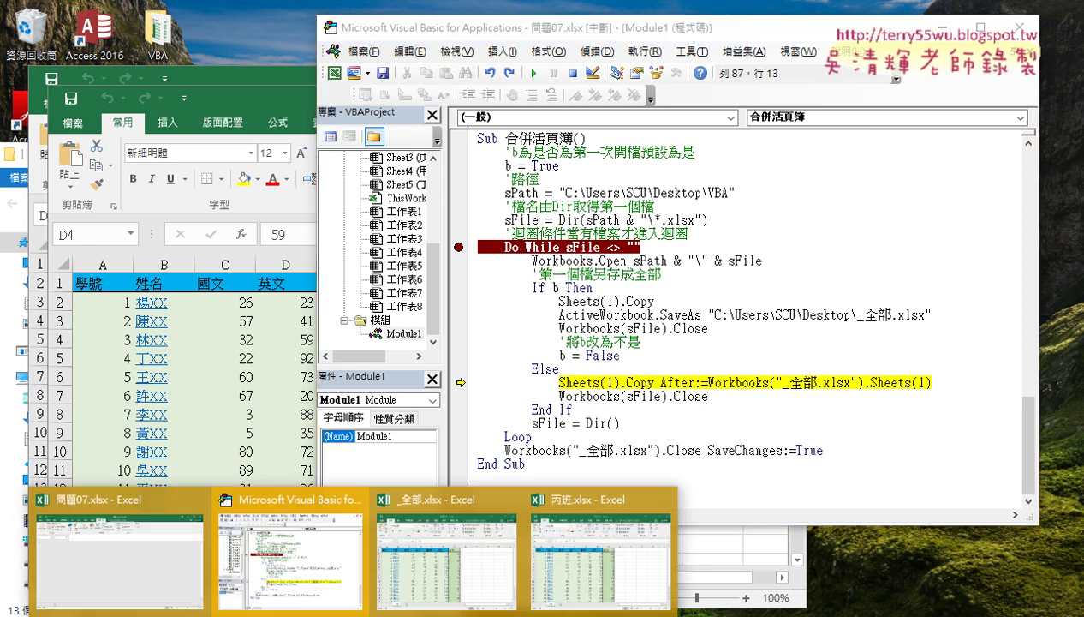
Mark _全部.xlsx as the copy destination with an arrow from 丙班.xlsx
{"action": "mouse_move", "coordinate": [439, 538]}
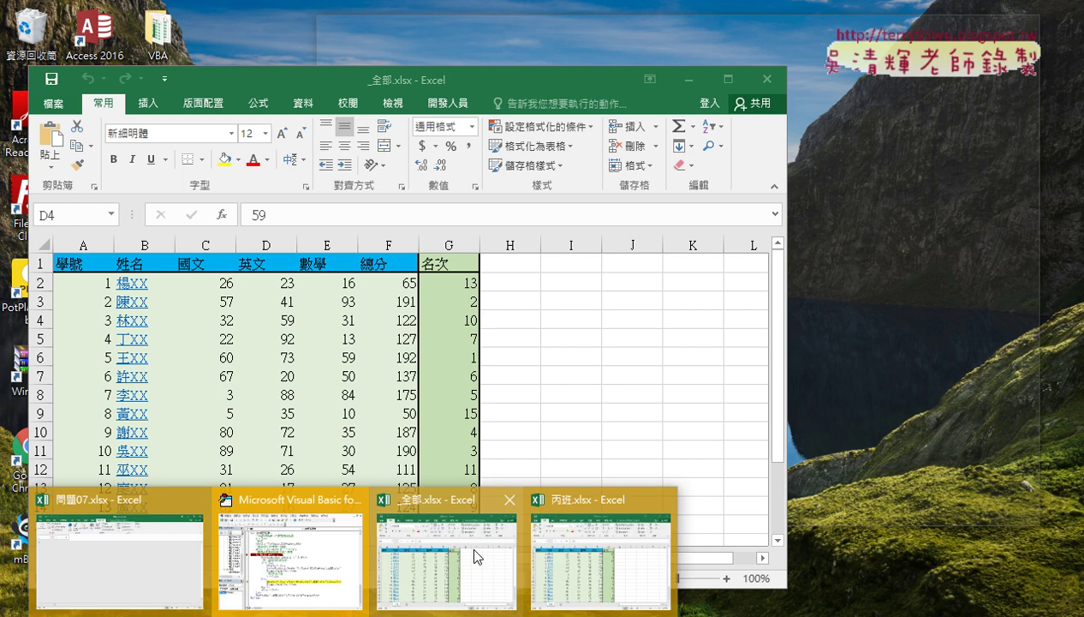
{"action": "left_click_drag", "start_coordinate": [420, 593], "coordinate": [428, 578]}
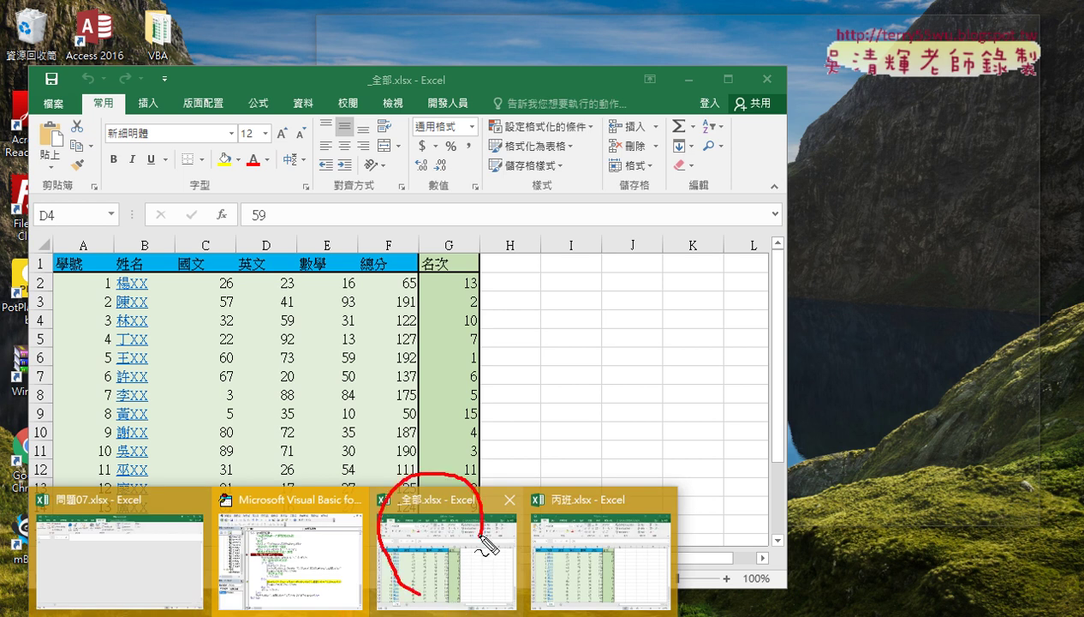
{"action": "left_click_drag", "start_coordinate": [562, 548], "coordinate": [604, 552]}
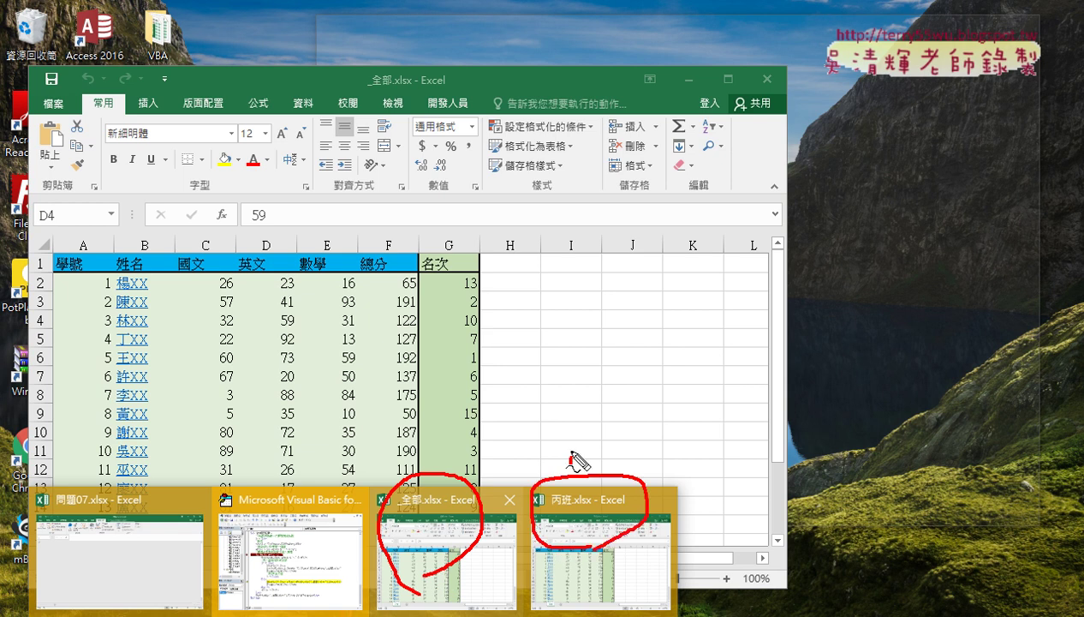
{"action": "mouse_move", "coordinate": [572, 464]}
{"action": "left_mouse_down"}
{"action": "mouse_move", "coordinate": [457, 480]}
{"action": "mouse_move", "coordinate": [462, 495]}
{"action": "mouse_move", "coordinate": [501, 466]}
{"action": "left_mouse_up"}
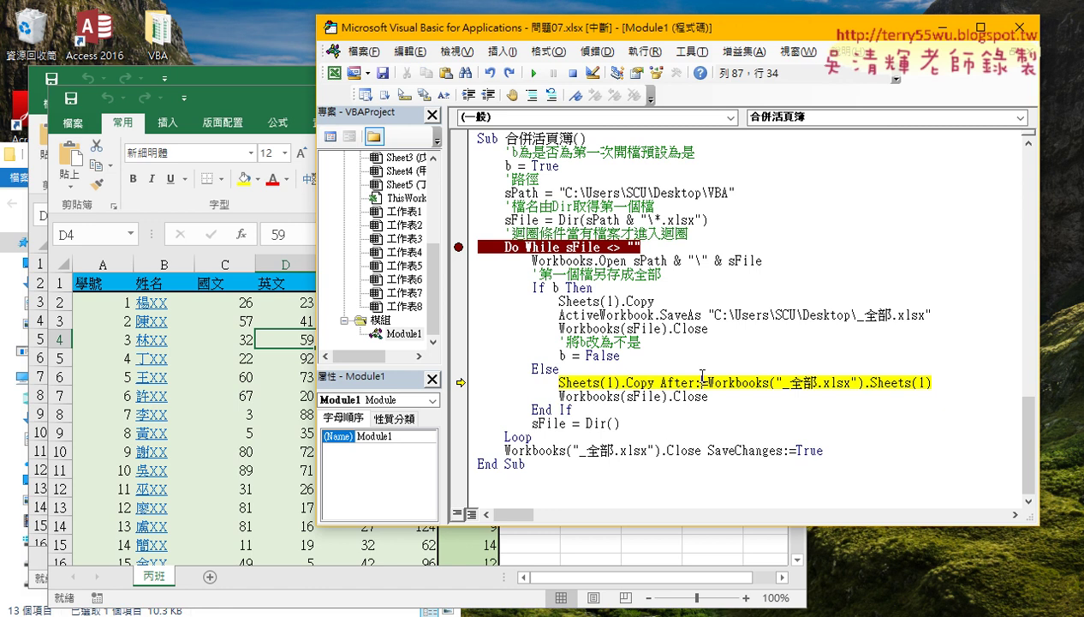
Highlight After:= and Workbooks("_全部.xlsx") in the copy line, then run it to copy 丙班's sheet
{"action": "double_click", "coordinate": [665, 378]}
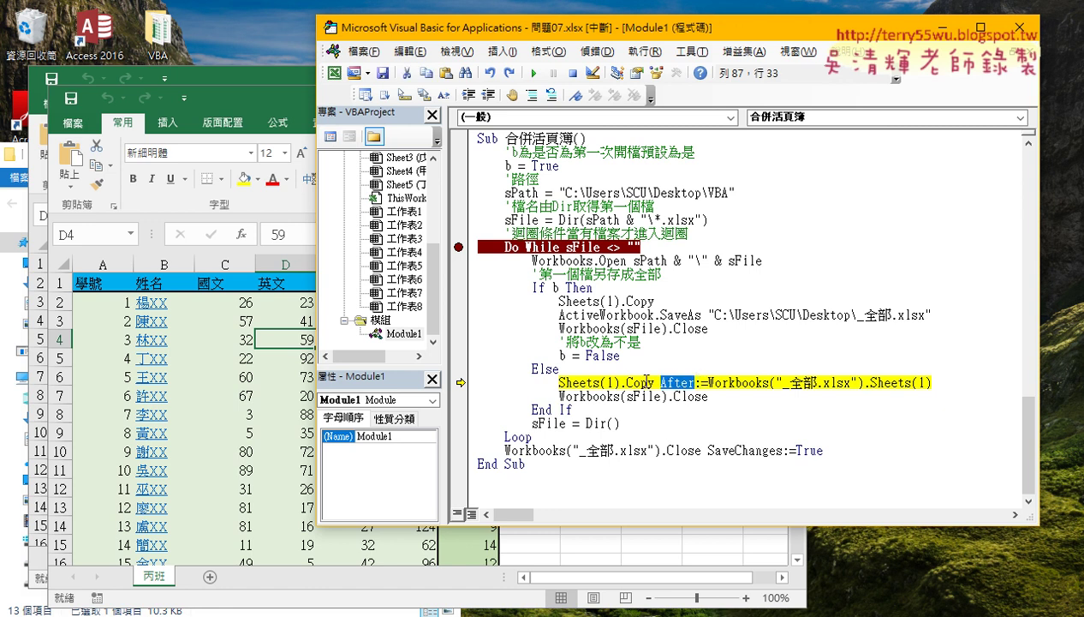
{"action": "left_click_drag", "start_coordinate": [709, 383], "coordinate": [654, 383]}
{"action": "left_click", "coordinate": [733, 383]}
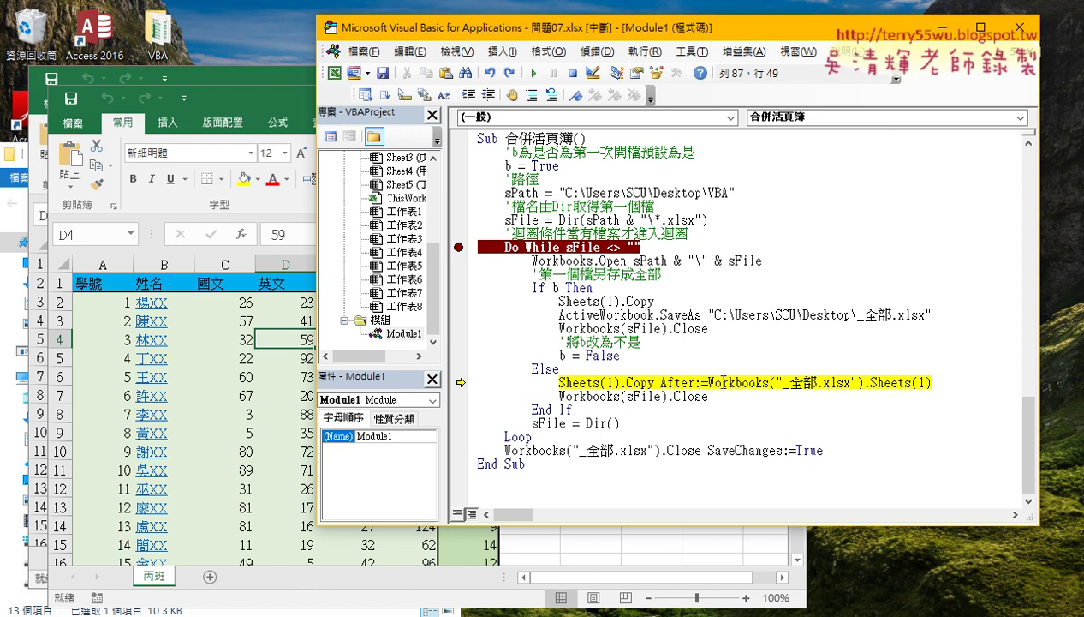
{"action": "left_click", "coordinate": [710, 382]}
{"action": "left_click_drag", "start_coordinate": [710, 382], "coordinate": [868, 383]}
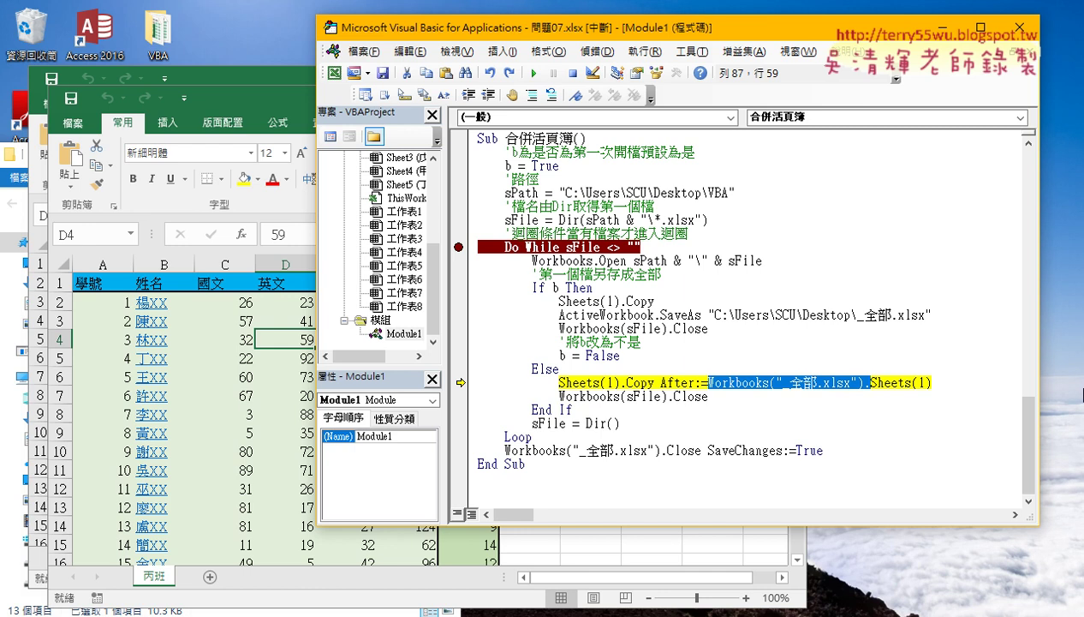
{"action": "left_click", "coordinate": [785, 383]}
{"action": "left_click_drag", "start_coordinate": [775, 383], "coordinate": [856, 383]}
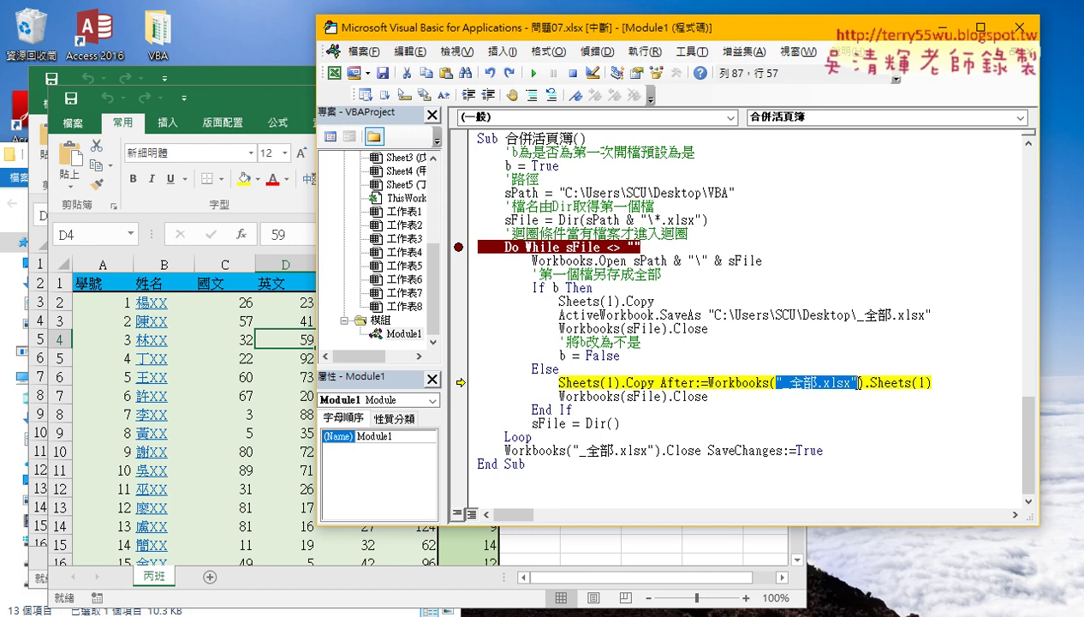
{"action": "mouse_move", "coordinate": [856, 383]}
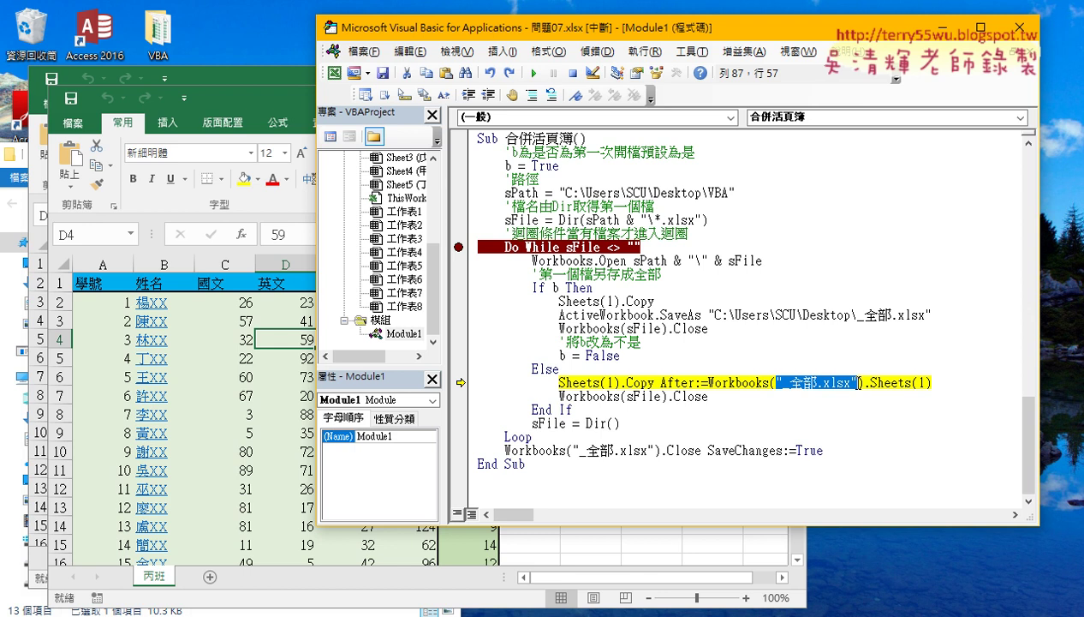
{"action": "key", "text": "F8"}
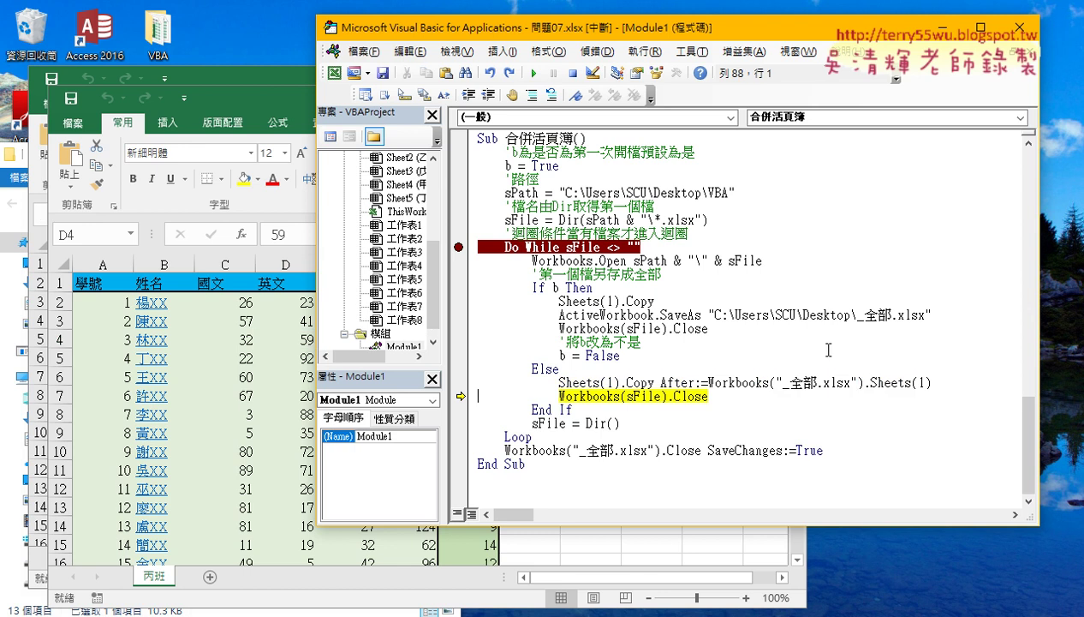
{"action": "left_click", "coordinate": [353, 613]}
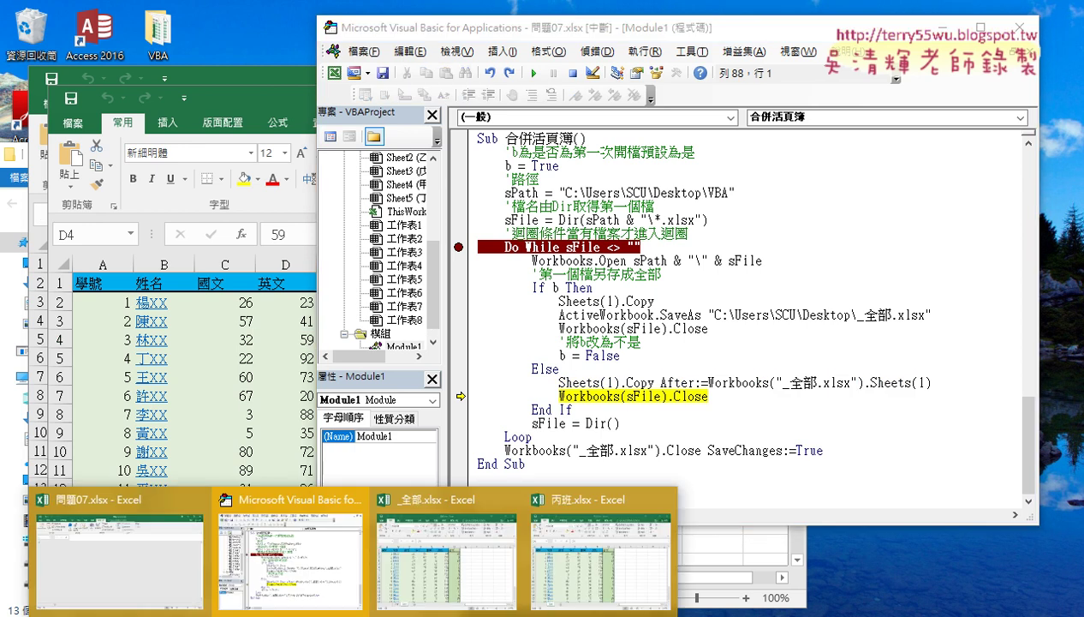
{"action": "left_click", "coordinate": [428, 565]}
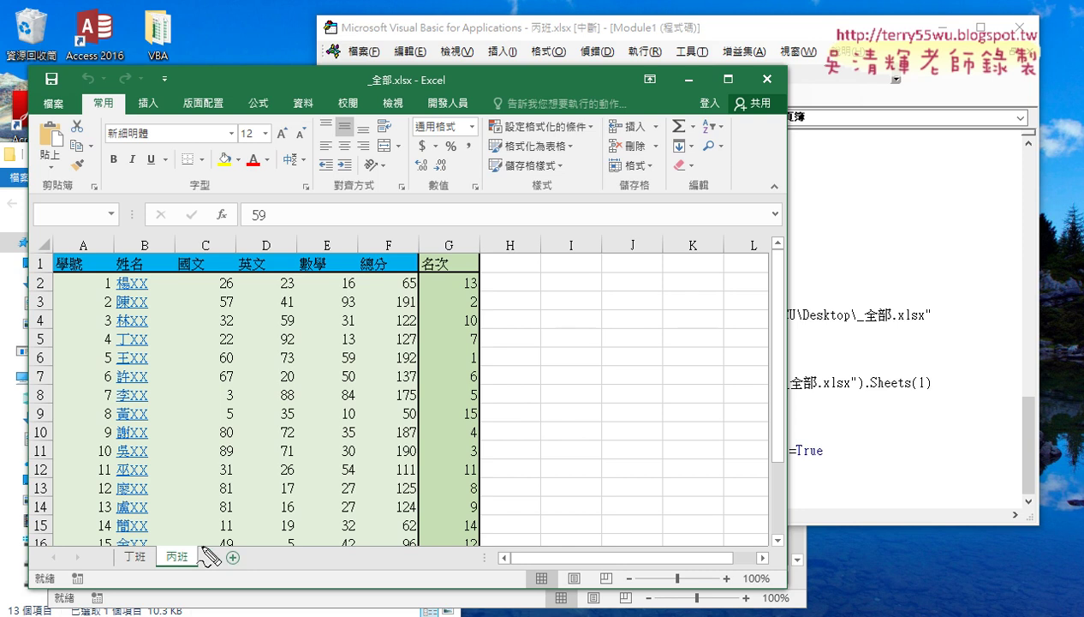
{"action": "left_click_drag", "start_coordinate": [208, 557], "coordinate": [211, 543]}
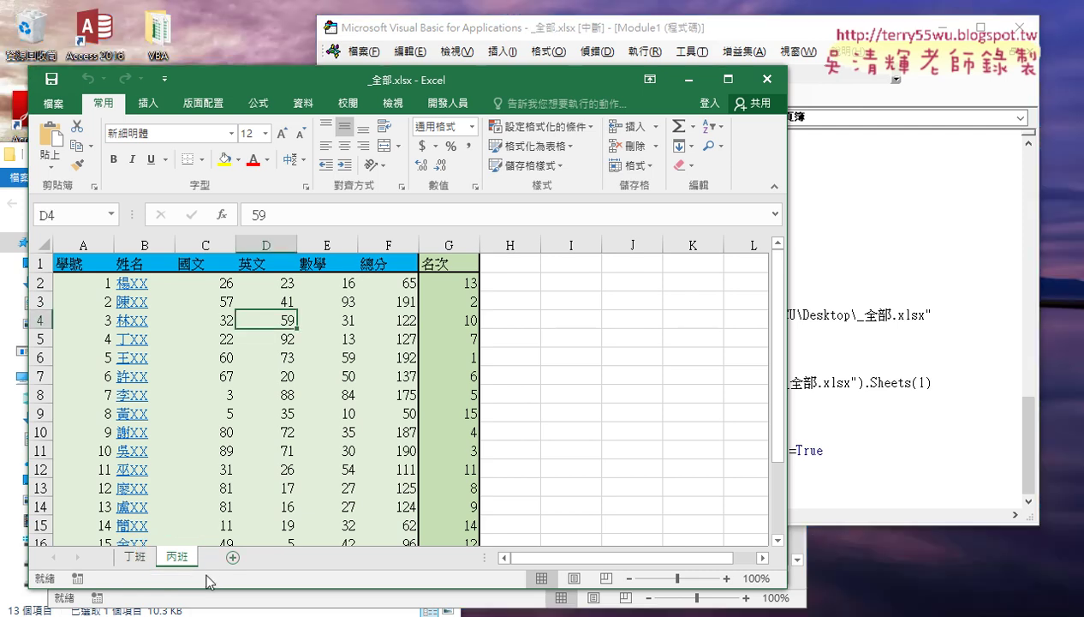
{"action": "left_click", "coordinate": [904, 382]}
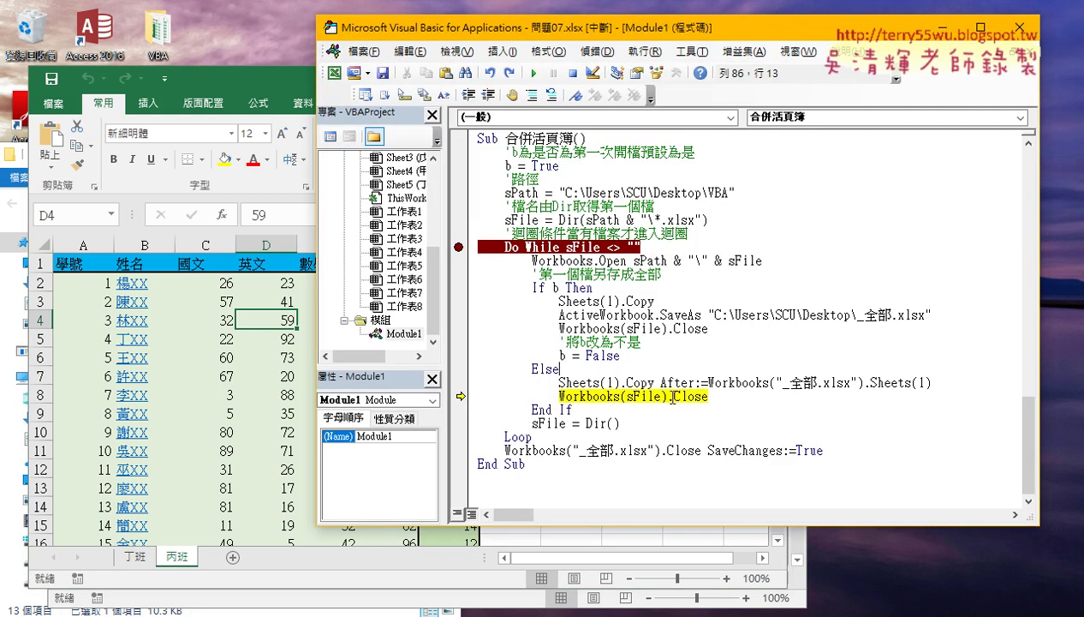
Check the 丙班.xlsx workbook window before returning to the macro code
{"action": "mouse_move", "coordinate": [644, 399]}
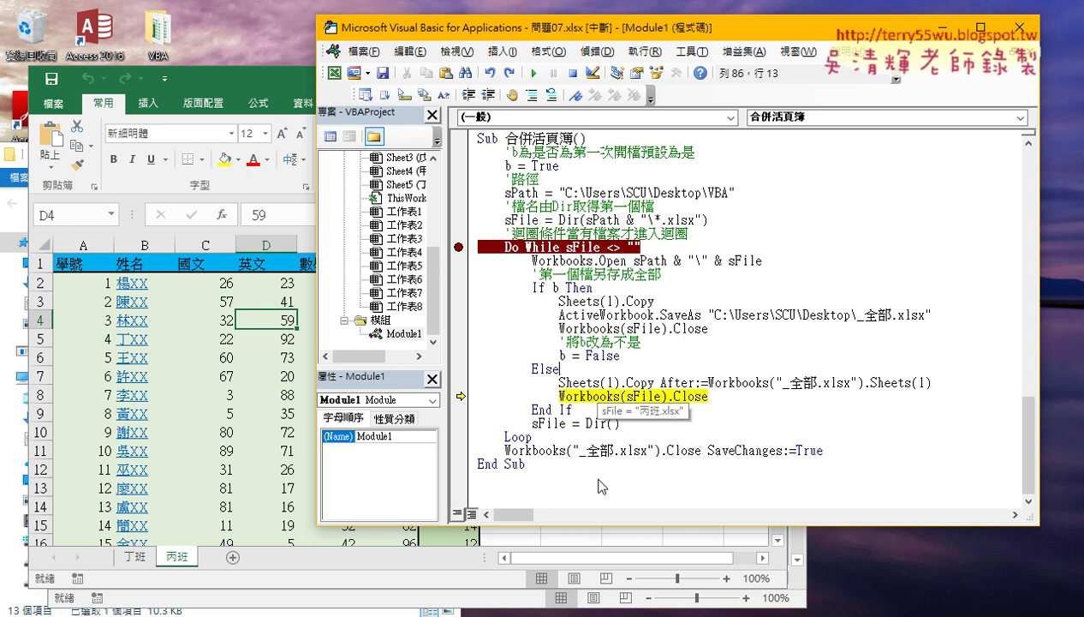
{"action": "mouse_move", "coordinate": [411, 609]}
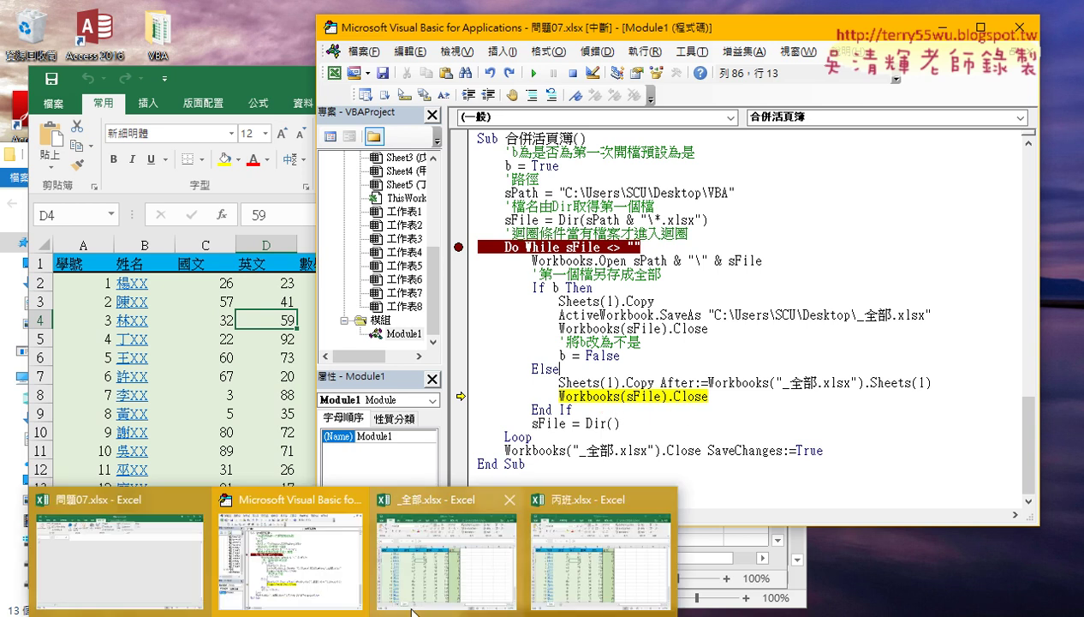
{"action": "left_click", "coordinate": [488, 581]}
{"action": "left_click", "coordinate": [882, 395]}
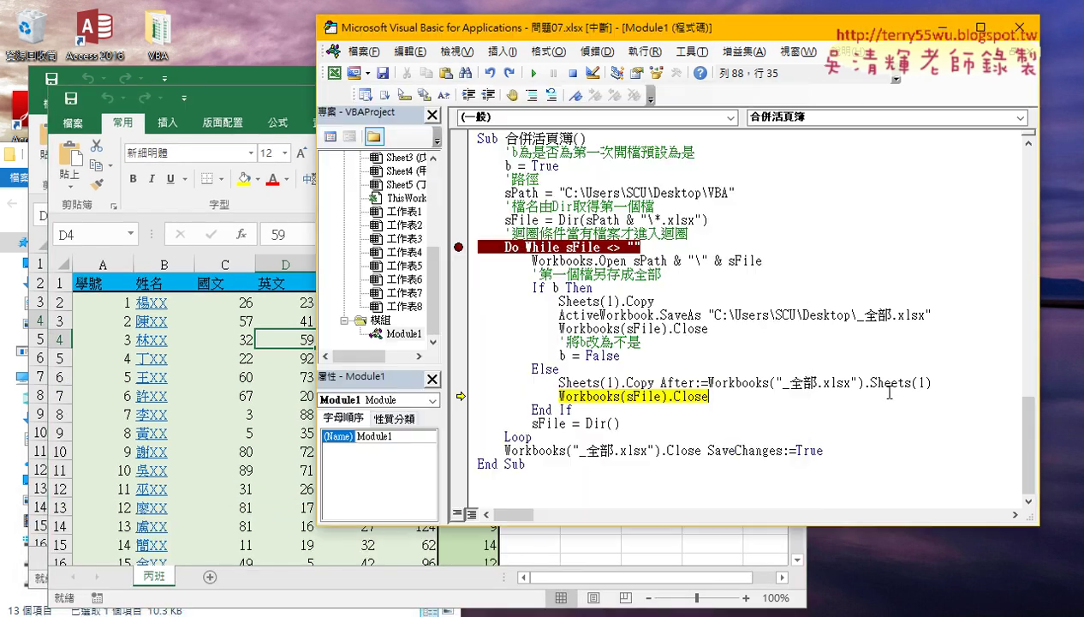
Step through Close, Dir and Loop into the next pass, opening 乙班.xlsx up to its sheet-copy line
{"action": "key", "text": "F8"}
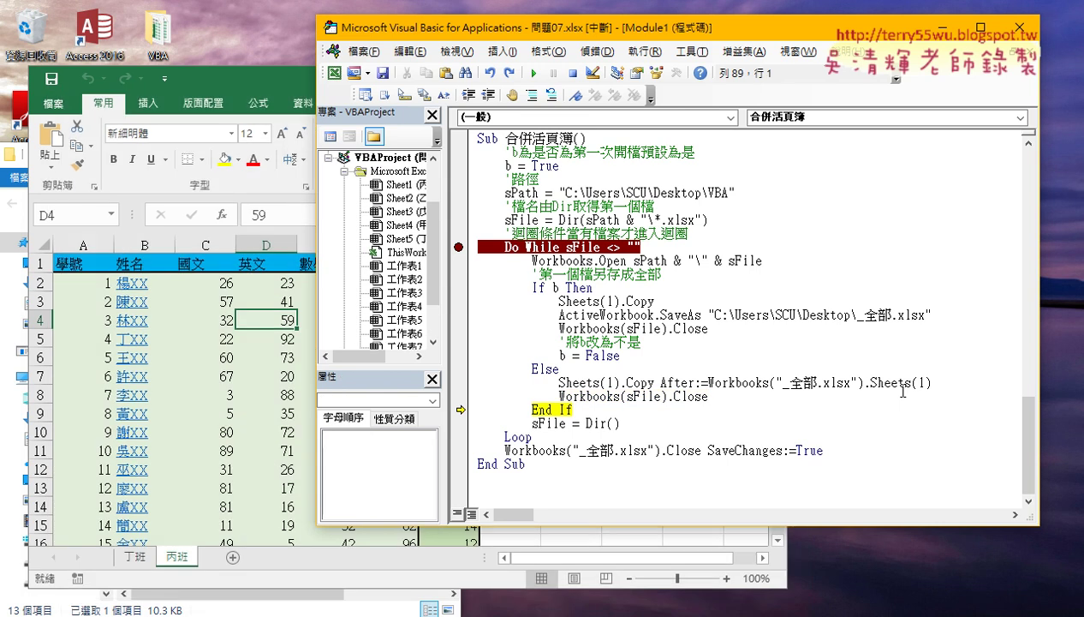
{"action": "key", "text": "F8"}
{"action": "key", "text": "F8"}
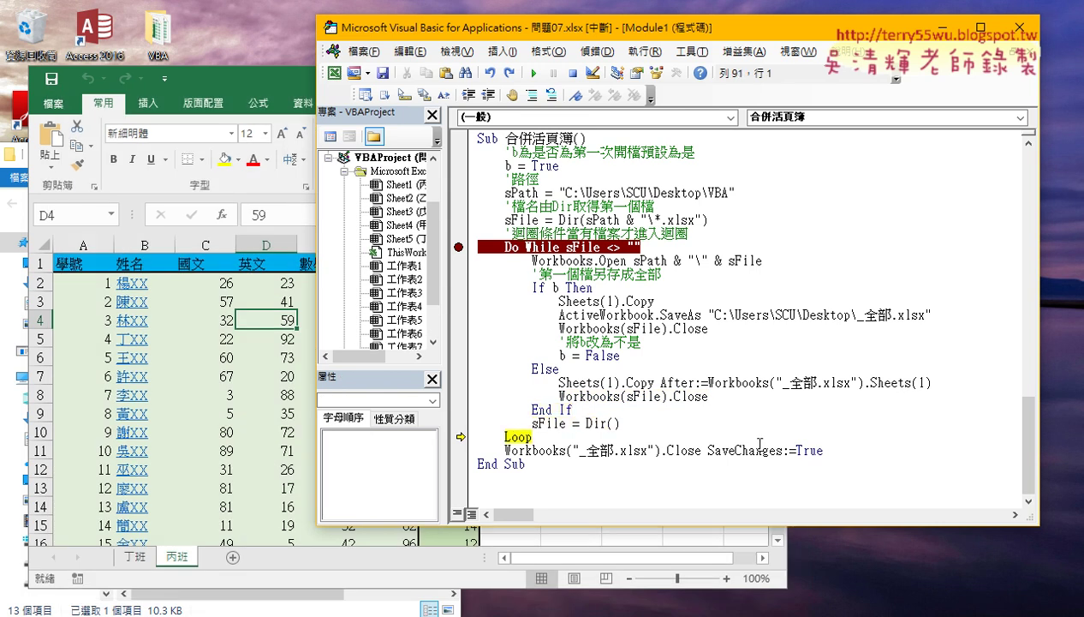
{"action": "mouse_move", "coordinate": [546, 423]}
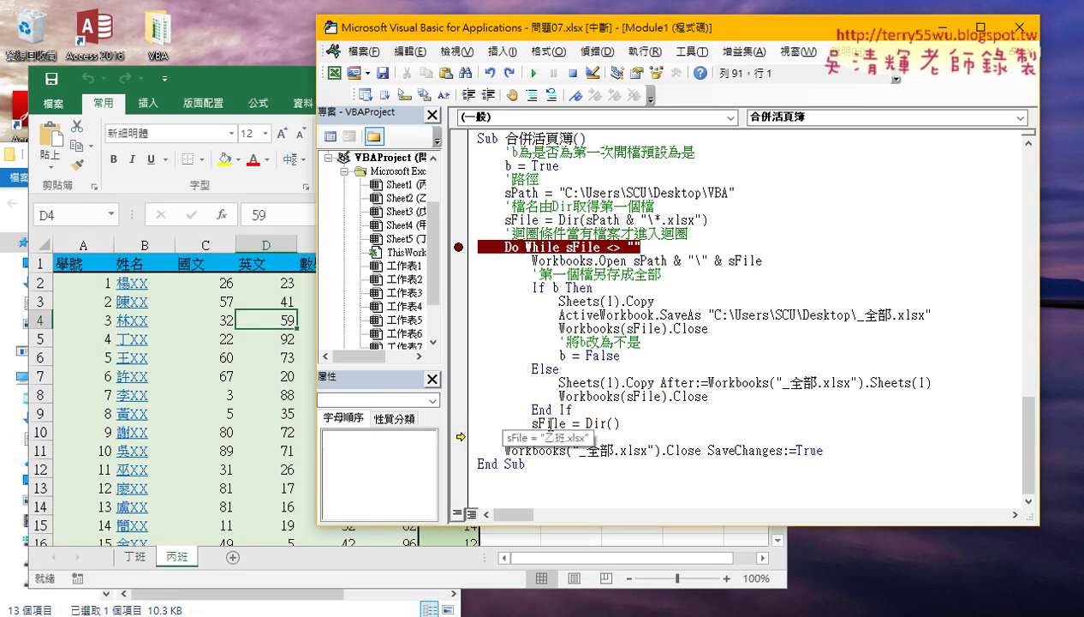
{"action": "key", "text": "F8"}
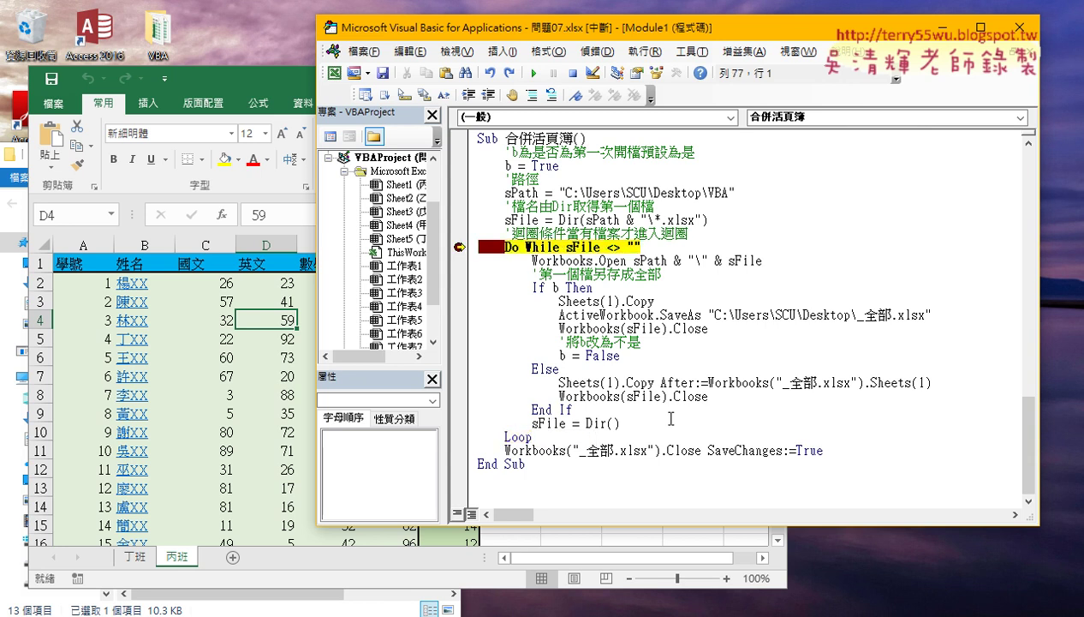
{"action": "key", "text": "F8"}
{"action": "key", "text": "F8"}
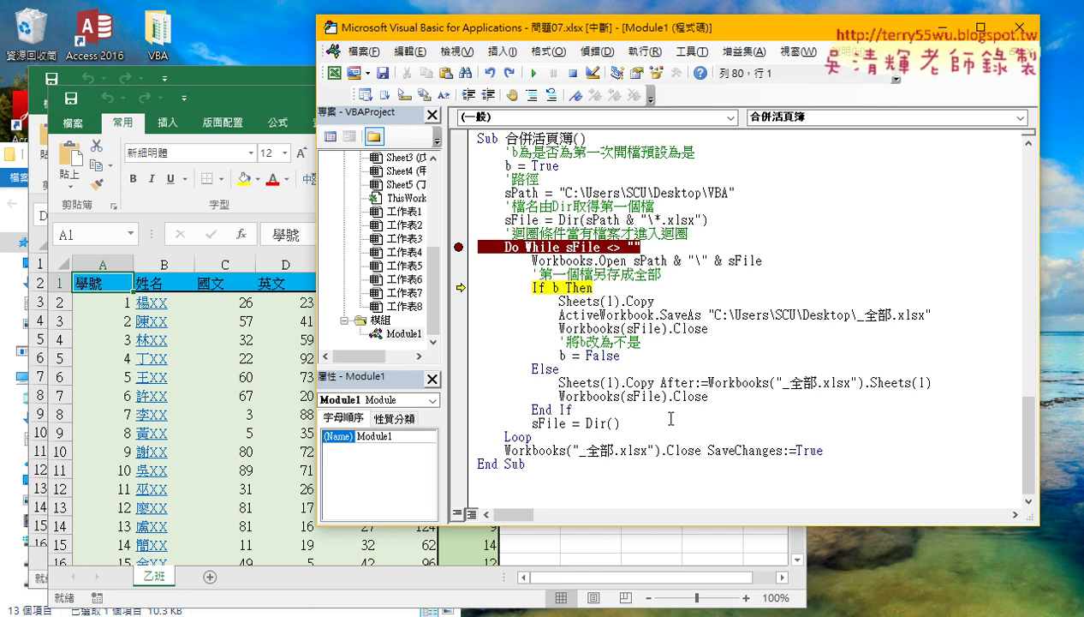
{"action": "key", "text": "F8"}
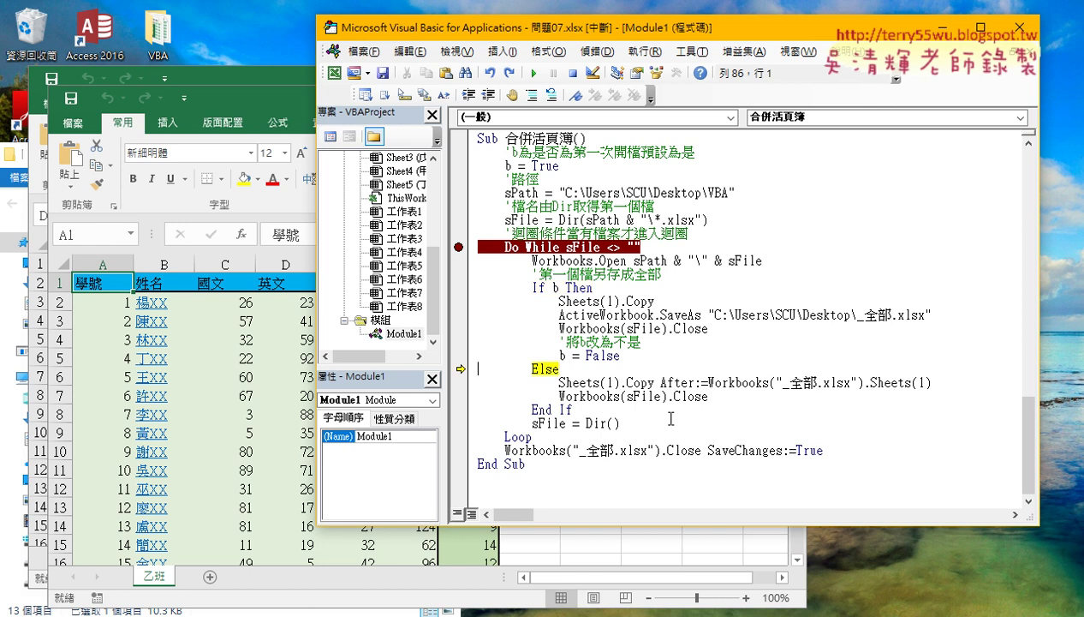
{"action": "key", "text": "F8"}
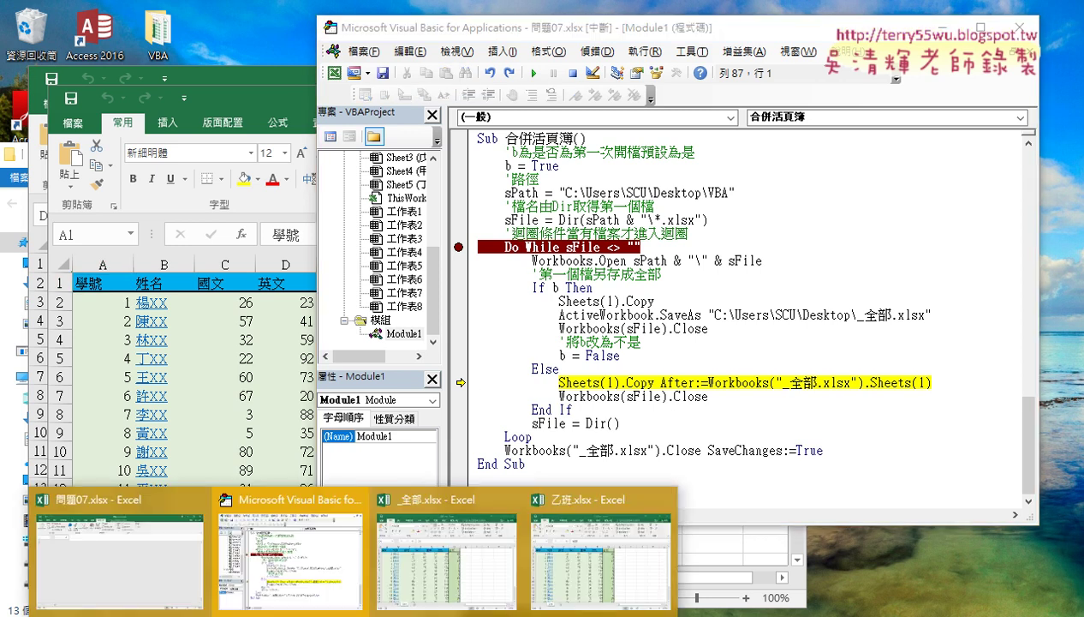
{"action": "left_click", "coordinate": [445, 591]}
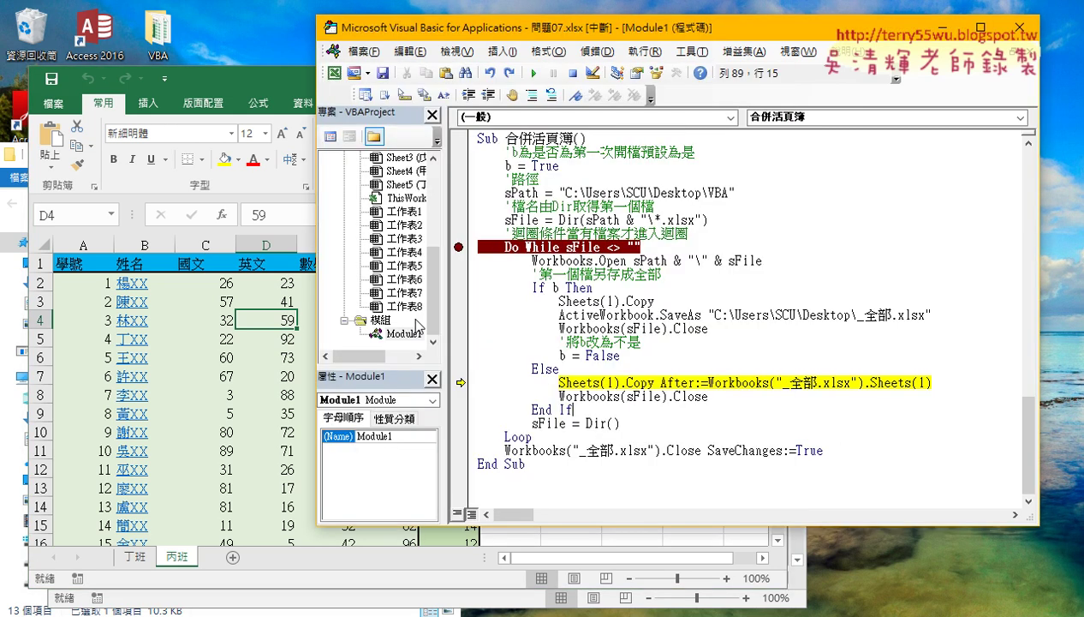
Step through Copy, Close, End If and Dir to copy 乙班's sheet and close 乙班.xlsx
{"action": "mouse_move", "coordinate": [393, 606]}
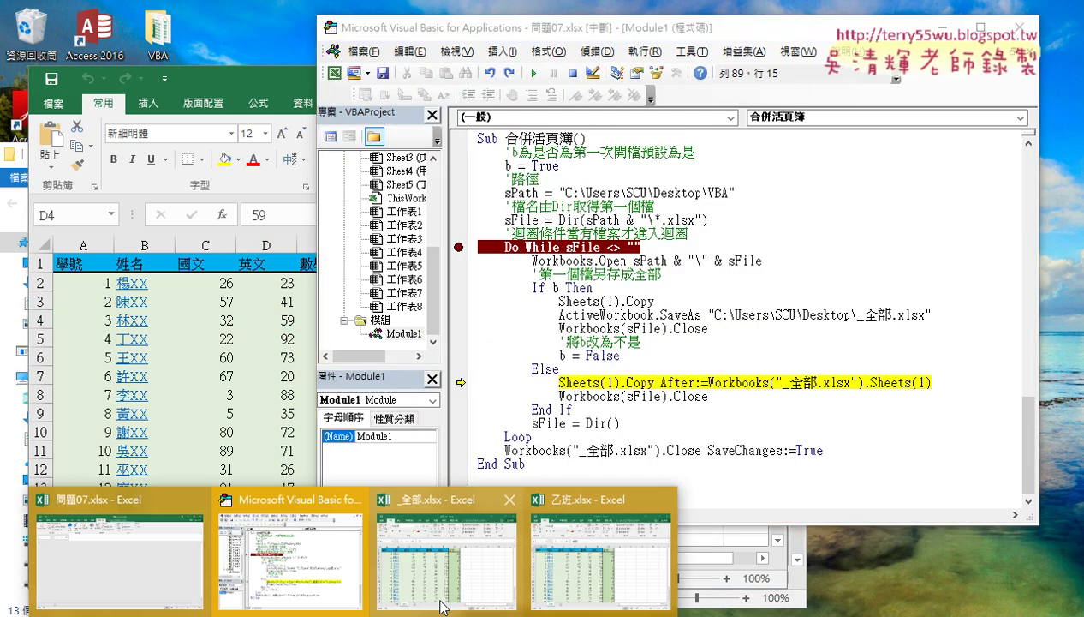
{"action": "left_click", "coordinate": [557, 570]}
{"action": "left_click", "coordinate": [880, 382]}
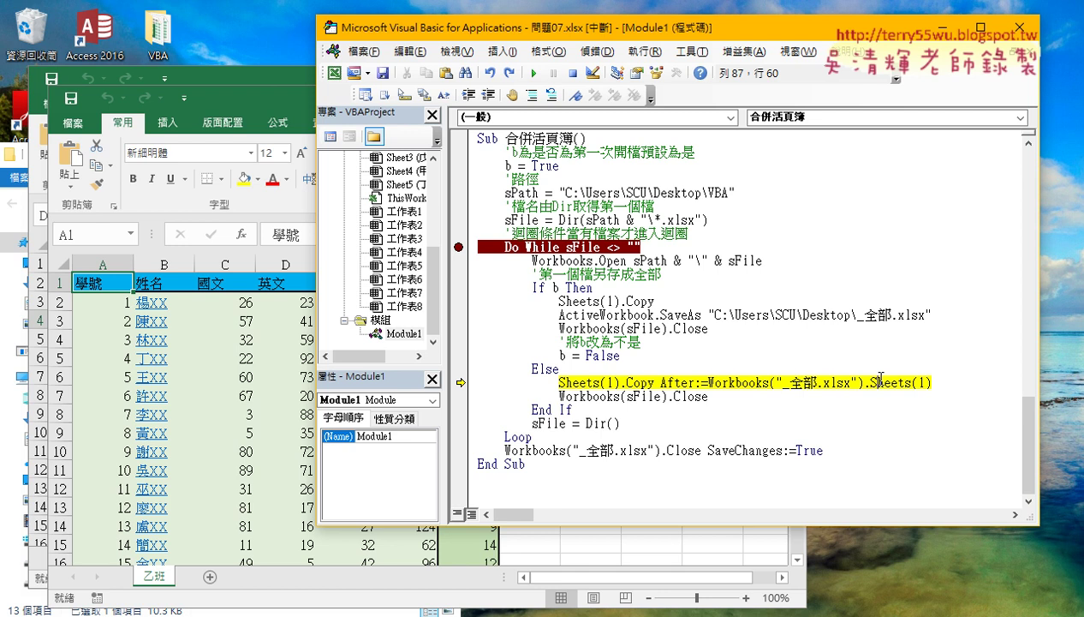
{"action": "key", "text": "F8"}
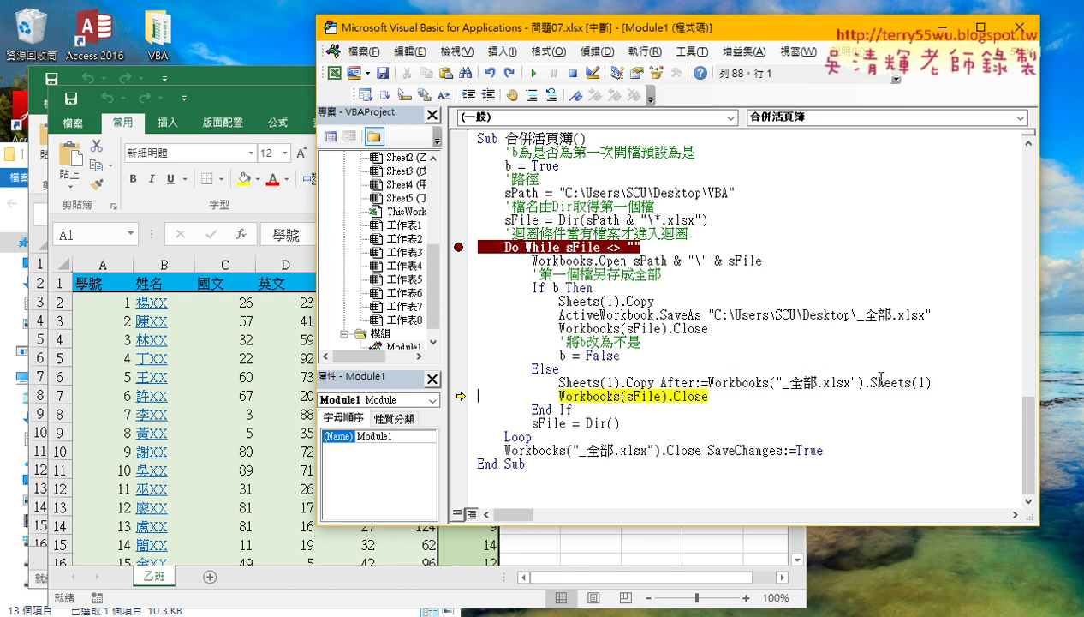
{"action": "key", "text": "F8"}
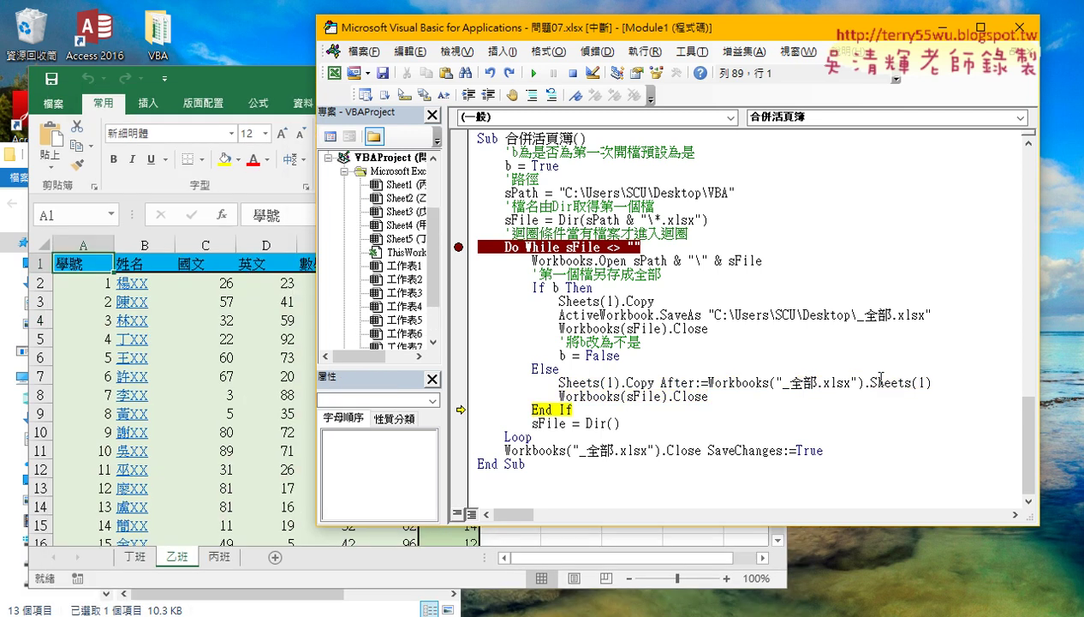
{"action": "key", "text": "F8"}
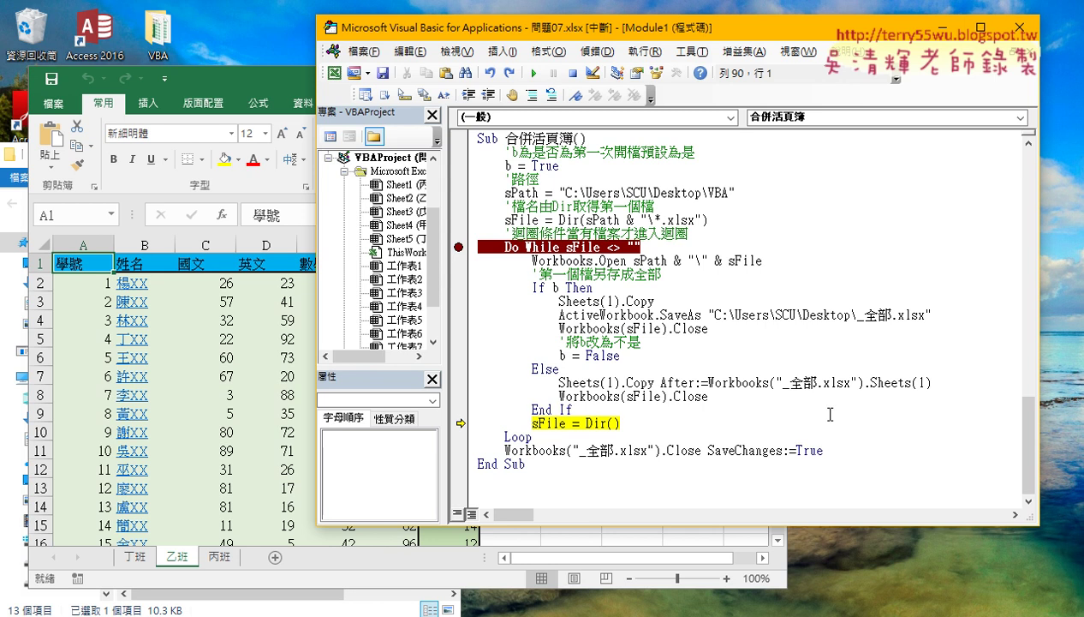
{"action": "key", "text": "F8"}
Confirm _全部.xlsx now holds 丁班, 乙班 and 丙班, then return to the VBA editor
{"action": "mouse_move", "coordinate": [350, 612]}
{"action": "left_click", "coordinate": [484, 552]}
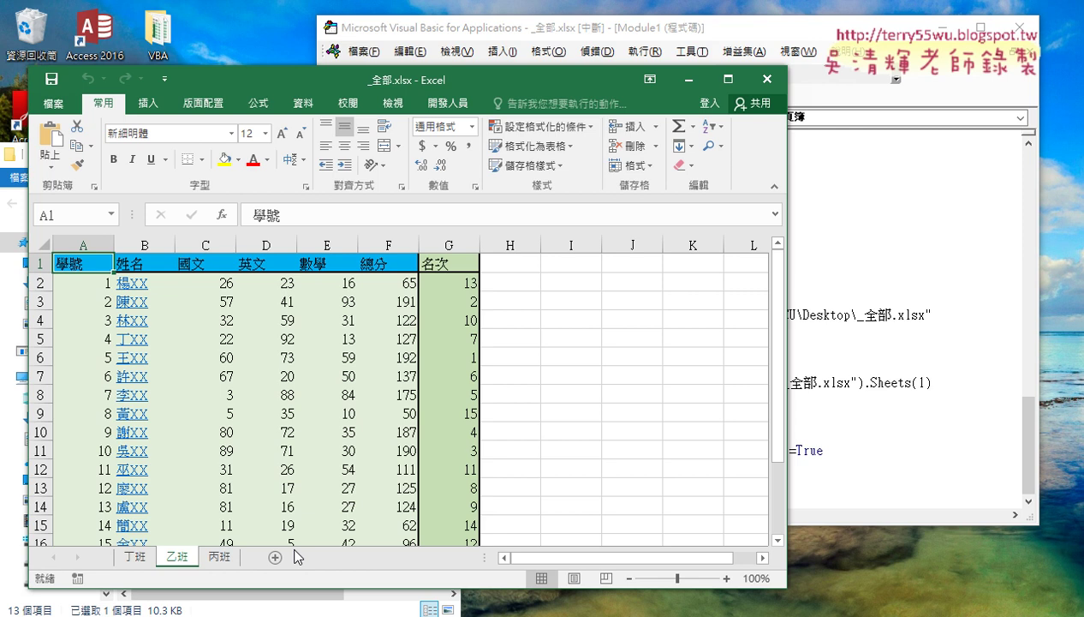
{"action": "left_click", "coordinate": [824, 366]}
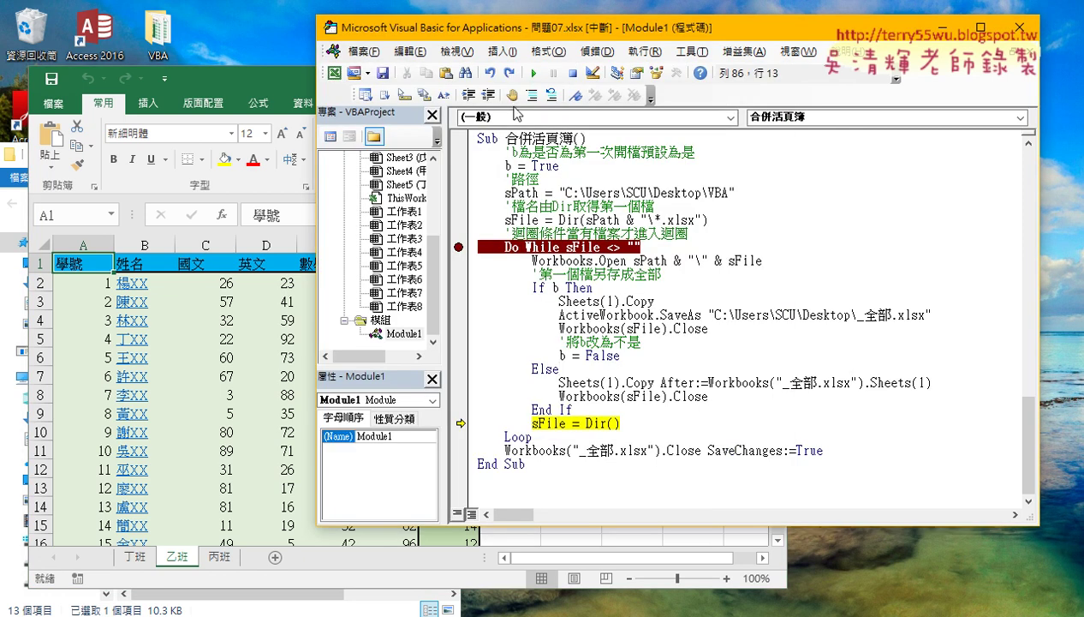
Step back to Do While, remove its breakpoint and run 合併活頁簿 to completion
{"action": "key", "text": "F8"}
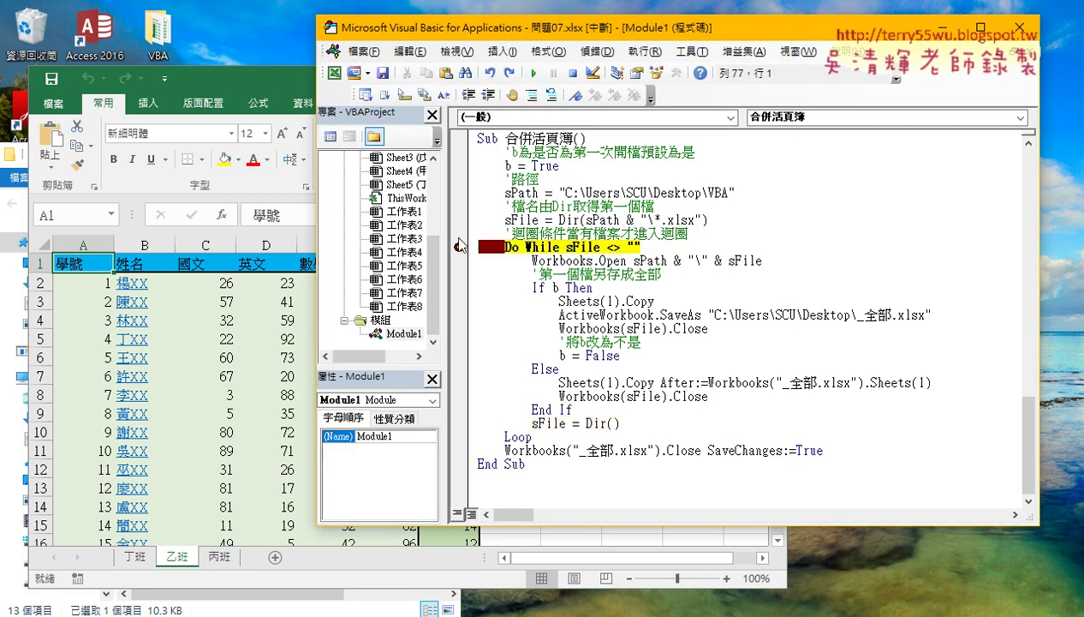
{"action": "left_click", "coordinate": [460, 246]}
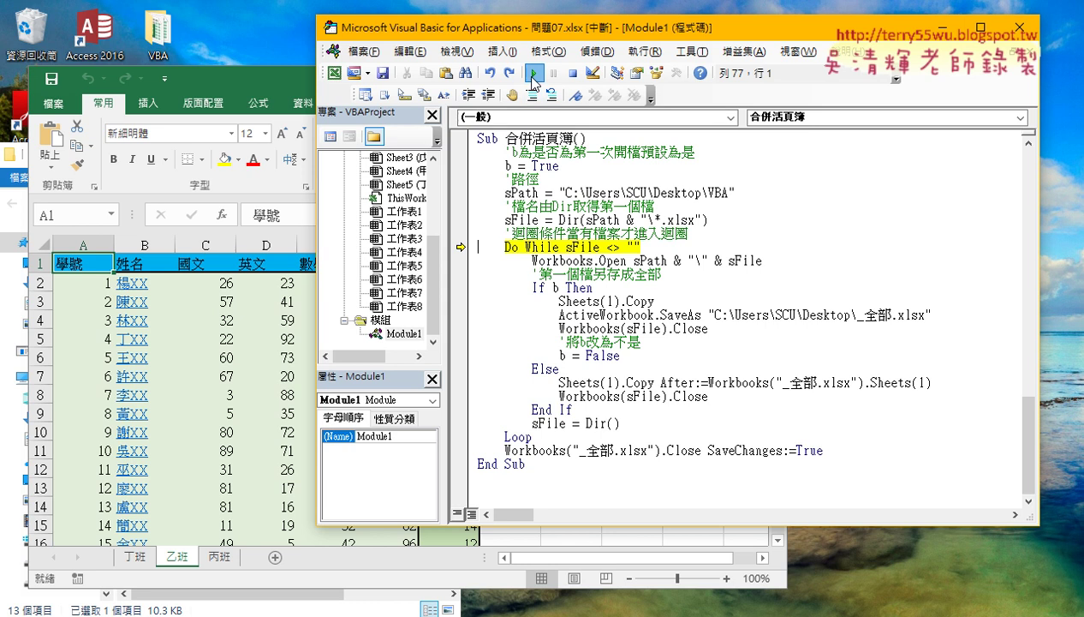
{"action": "left_click", "coordinate": [533, 82]}
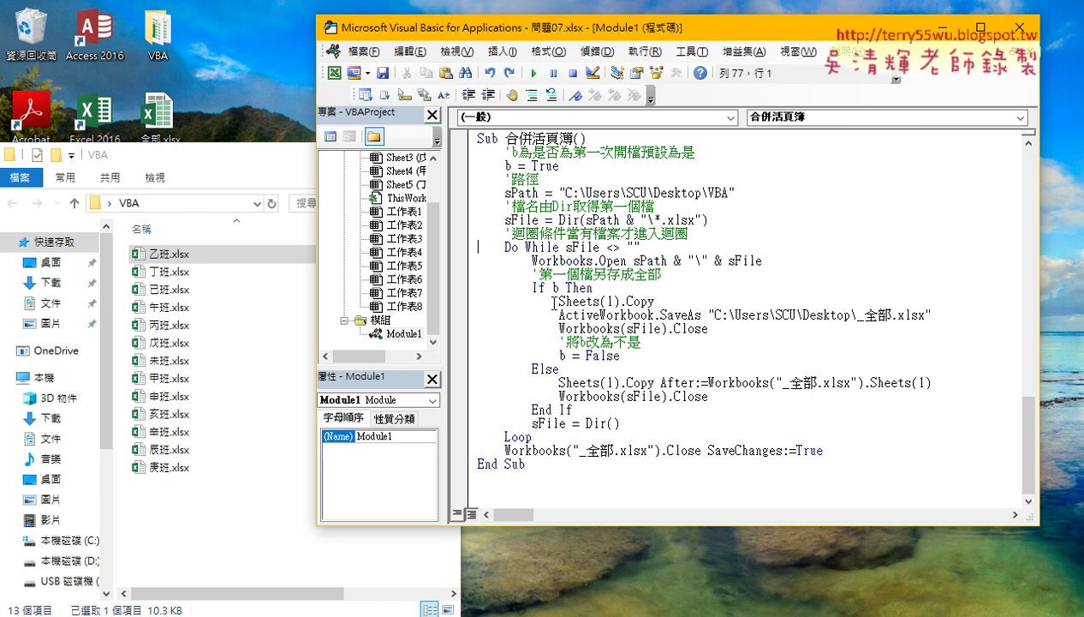
Replace " SaveChanges:=True" with " True" on the final Workbooks("_全部.xlsx").Close line
{"action": "left_click", "coordinate": [702, 449]}
{"action": "double_click", "coordinate": [676, 450]}
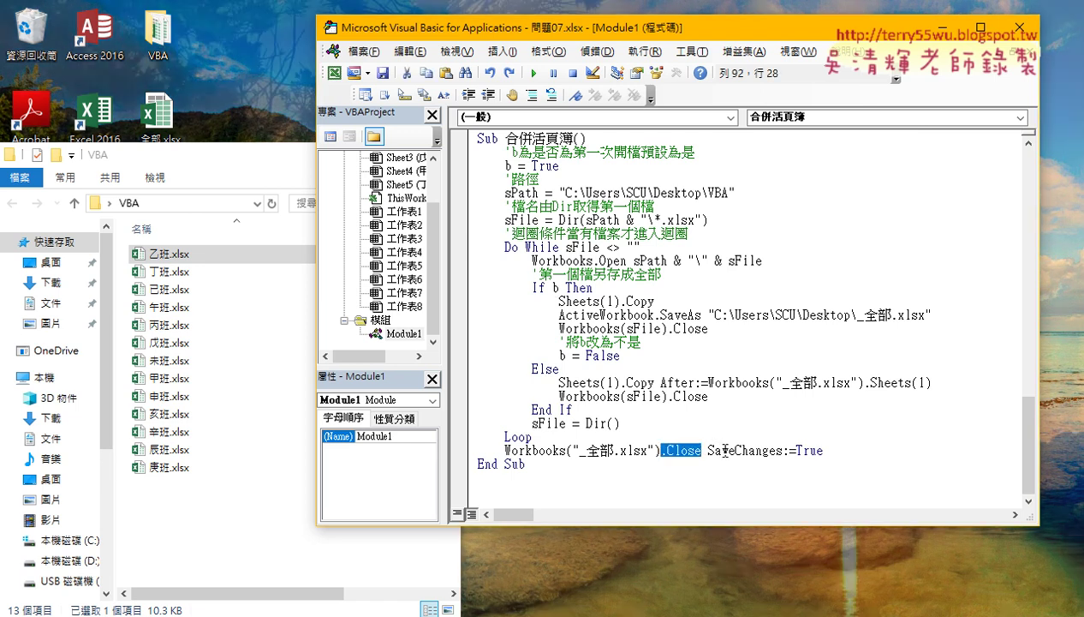
{"action": "left_click", "coordinate": [727, 449]}
{"action": "left_click_drag", "start_coordinate": [835, 450], "coordinate": [707, 449]}
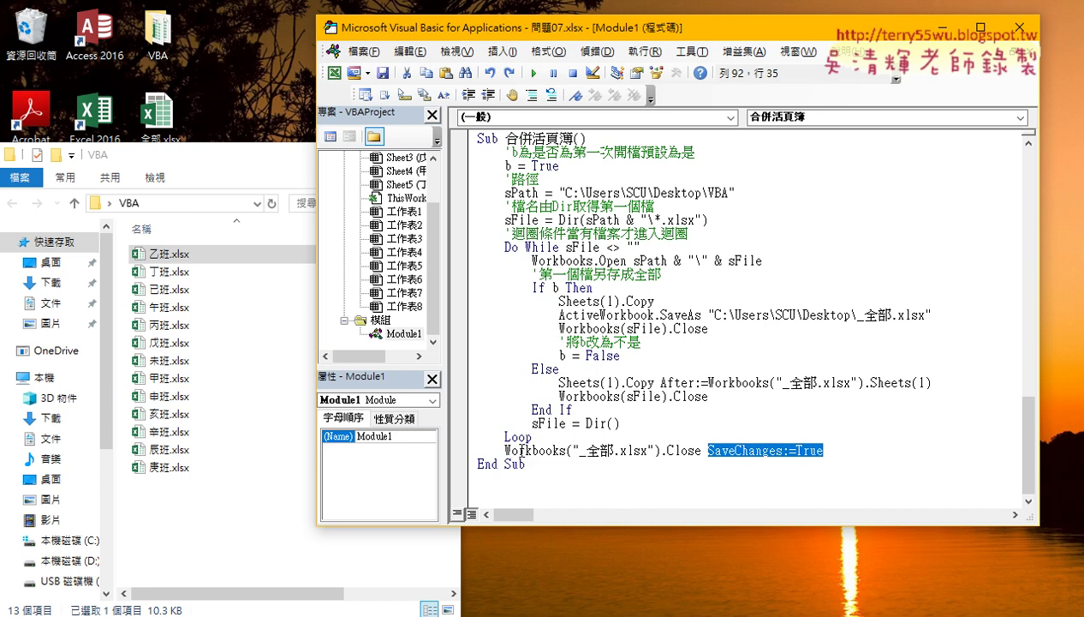
{"action": "key", "text": "Home"}
{"action": "left_click_drag", "start_coordinate": [701, 450], "coordinate": [823, 450]}
{"action": "key", "text": "Delete"}
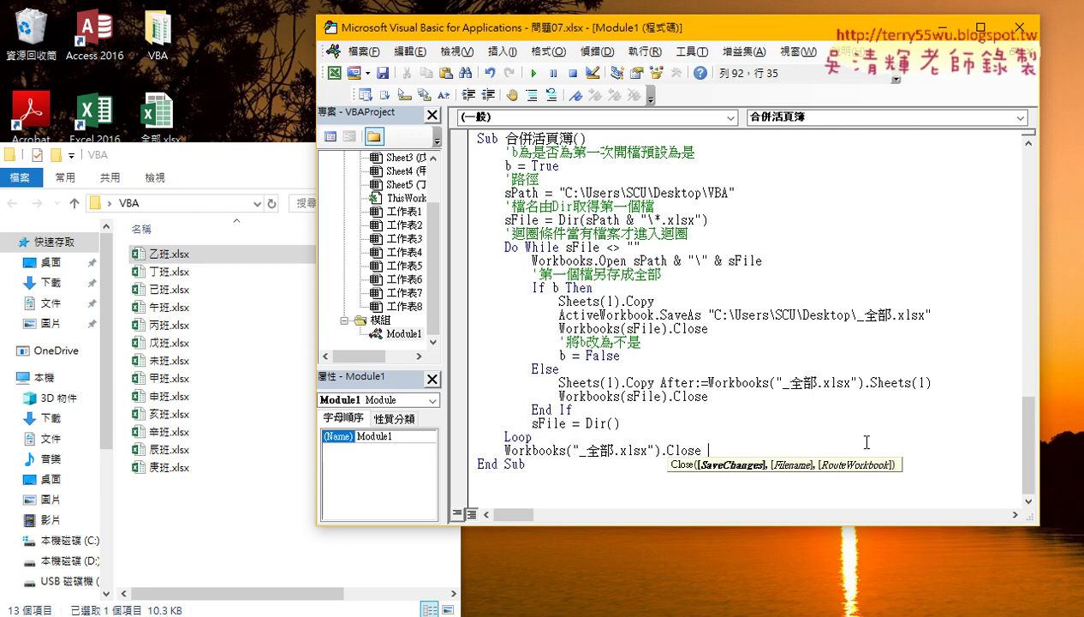
{"action": "type", "text": "t"}
{"action": "type", "text": "rue"}
{"action": "key", "text": "Down"}
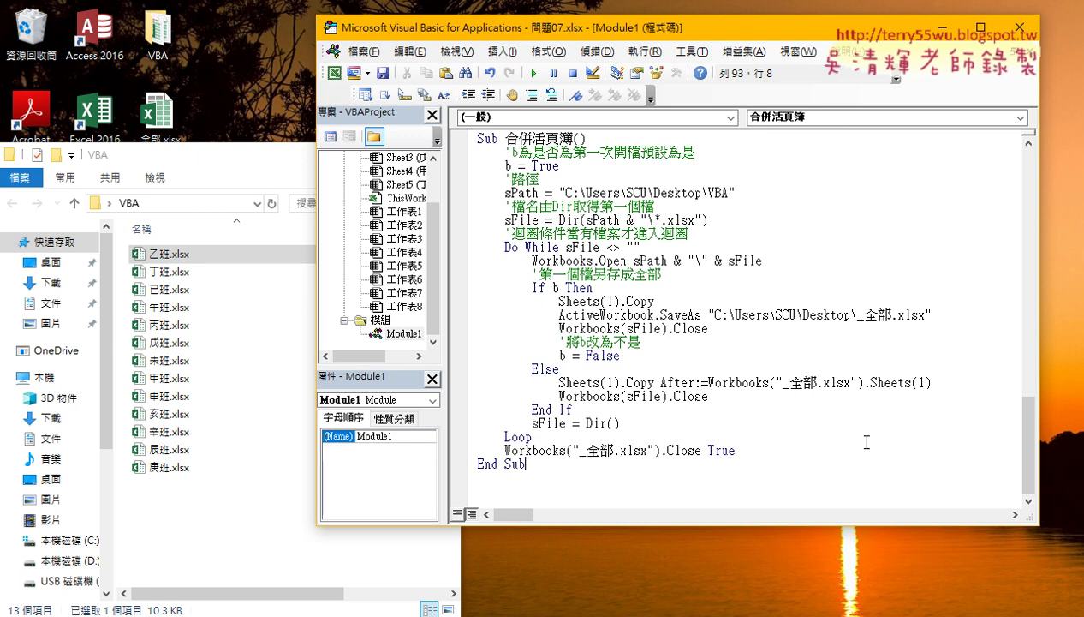
{"action": "left_click", "coordinate": [254, 169]}
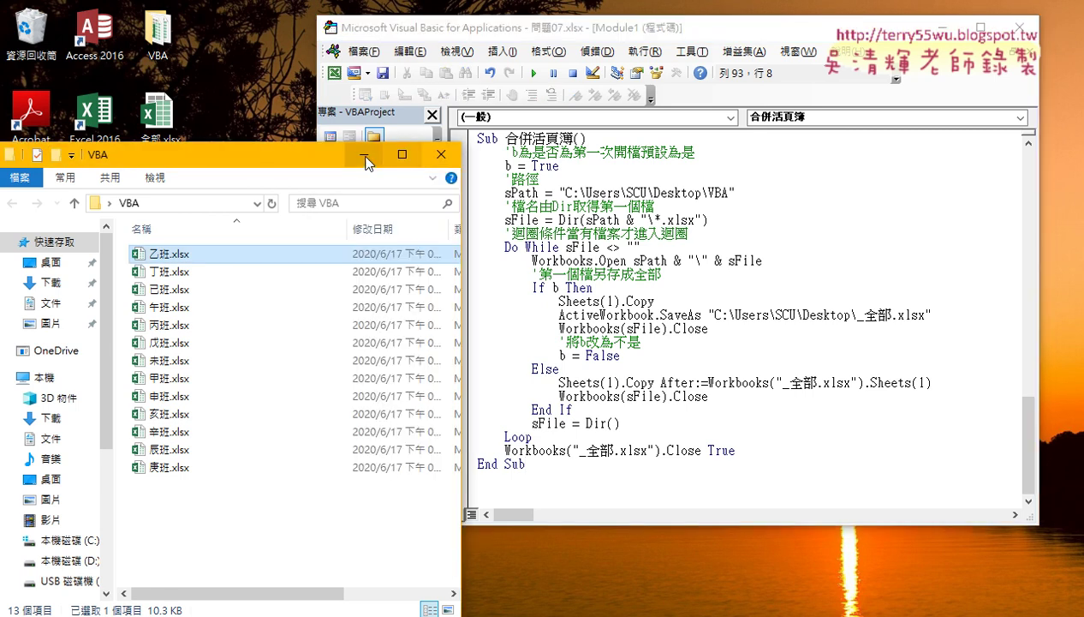
Open 全部.xlsx from the desktop, maximize Excel and widen the tab bar to show all 13 class sheets
{"action": "left_click", "coordinate": [367, 163]}
{"action": "double_click", "coordinate": [167, 135]}
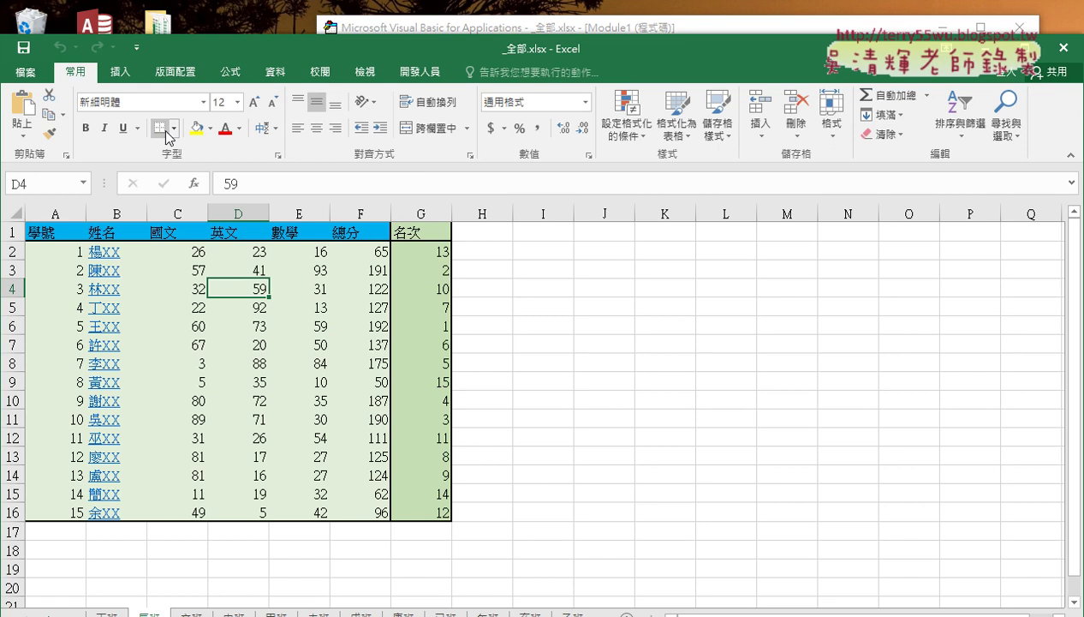
{"action": "double_click", "coordinate": [601, 46]}
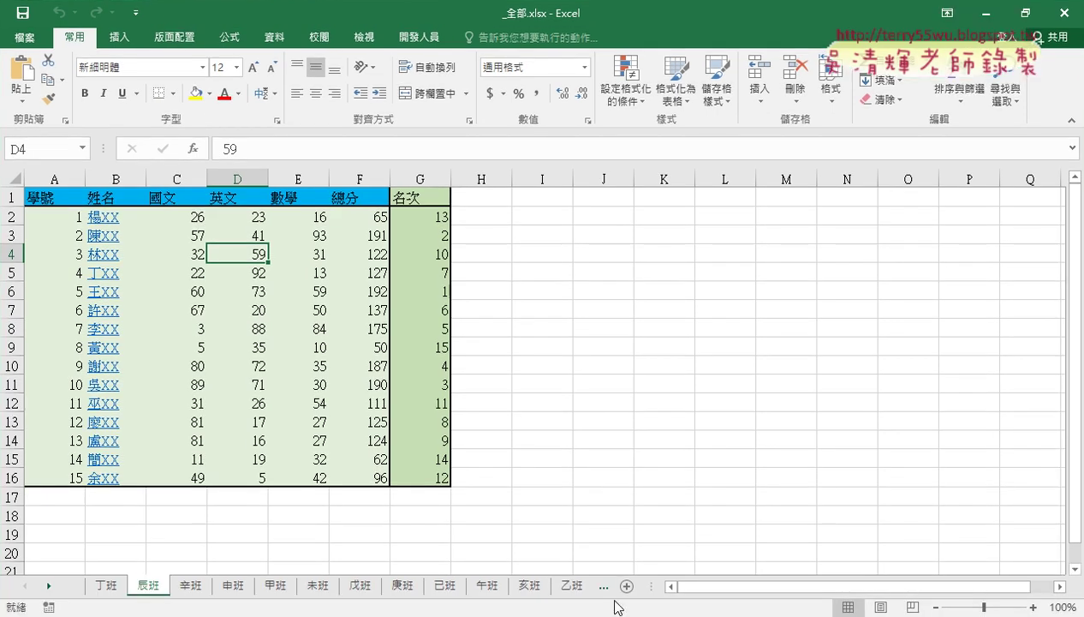
{"action": "left_click_drag", "start_coordinate": [650, 586], "coordinate": [810, 586]}
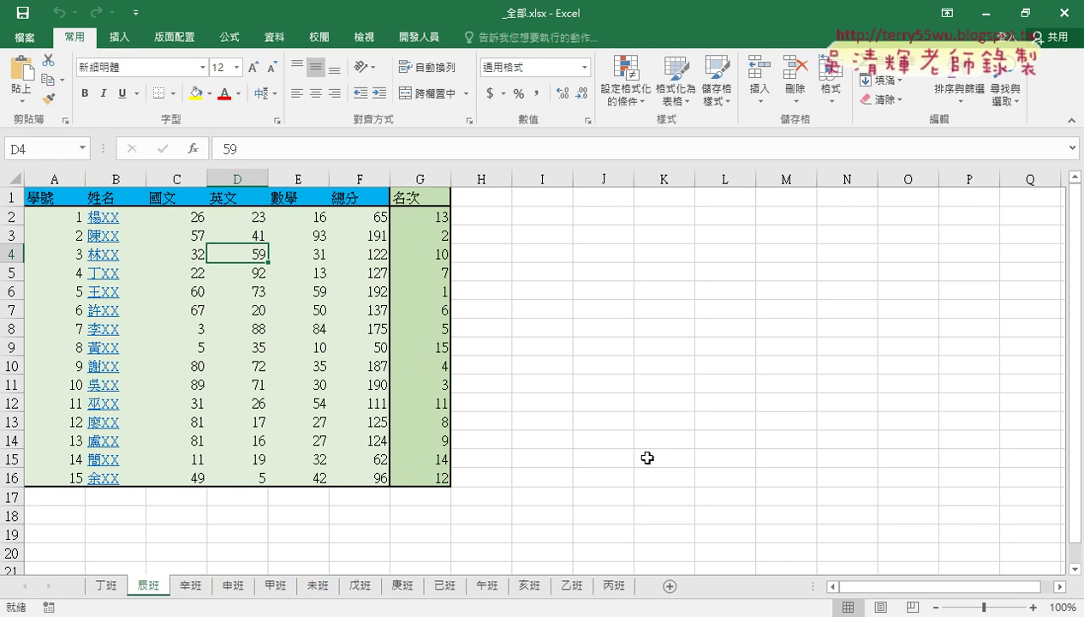
Scroll through the 程式碼_03合併活頁簿 code document, then return to the Google Drive 單元07 folder
{"action": "key", "text": "alt+Tab"}
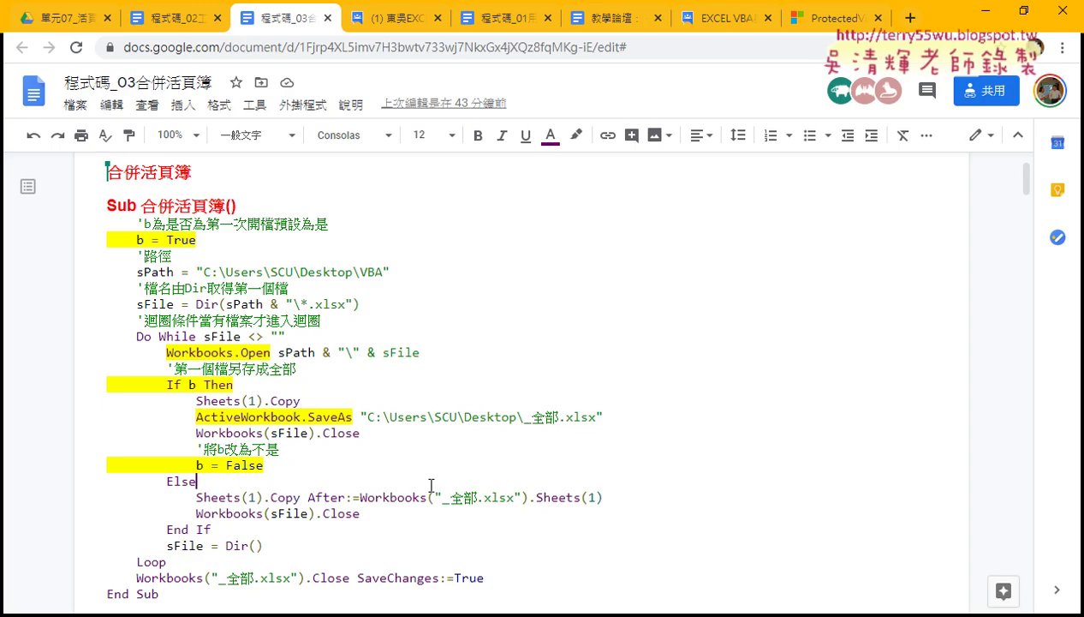
{"action": "scroll", "coordinate": [456, 477], "scroll_direction": "down", "scroll_amount": 1}
{"action": "scroll", "coordinate": [456, 478], "scroll_direction": "down", "scroll_amount": 1}
{"action": "scroll", "coordinate": [528, 455], "scroll_direction": "up", "scroll_amount": 2}
{"action": "left_click", "coordinate": [67, 18]}
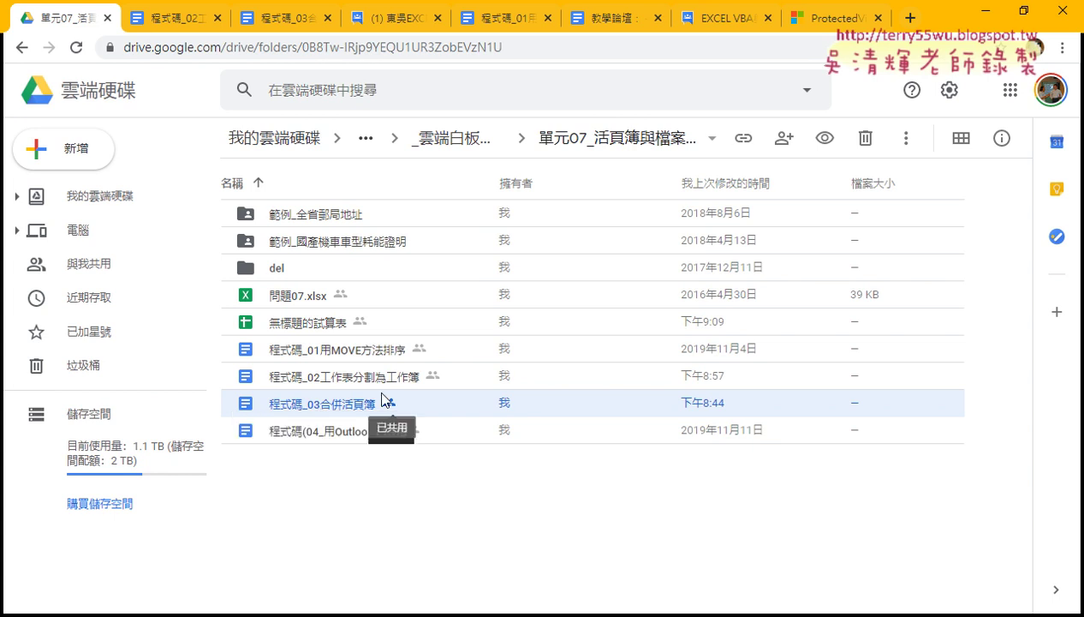
Bring the VBA editor with the finished 合併活頁簿 macro back in front of Google Drive
{"action": "left_click", "coordinate": [351, 612]}
{"action": "left_click", "coordinate": [395, 585]}
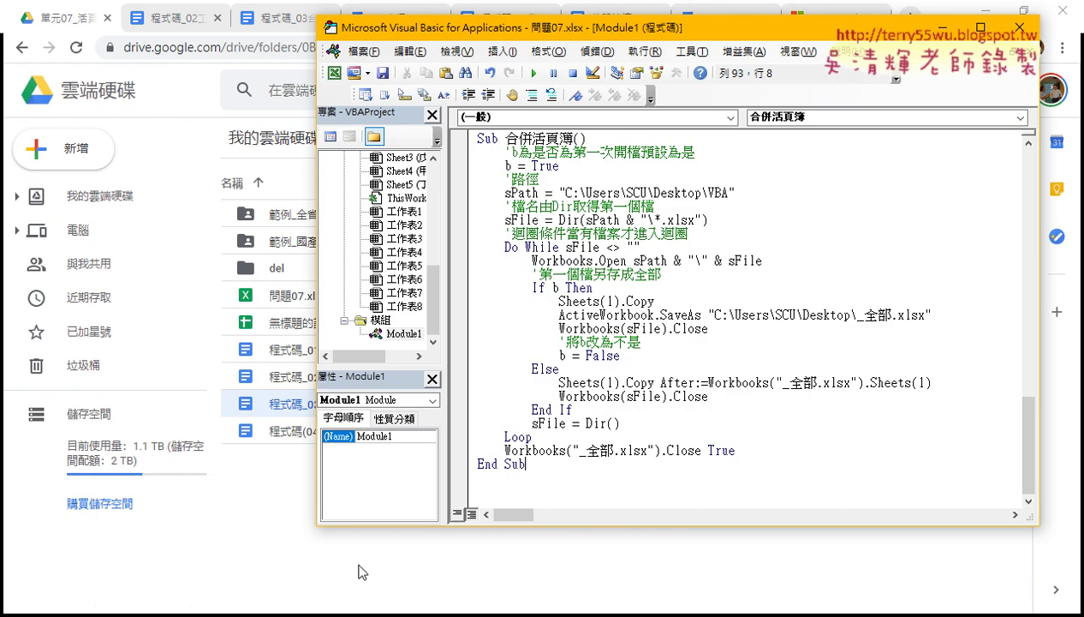